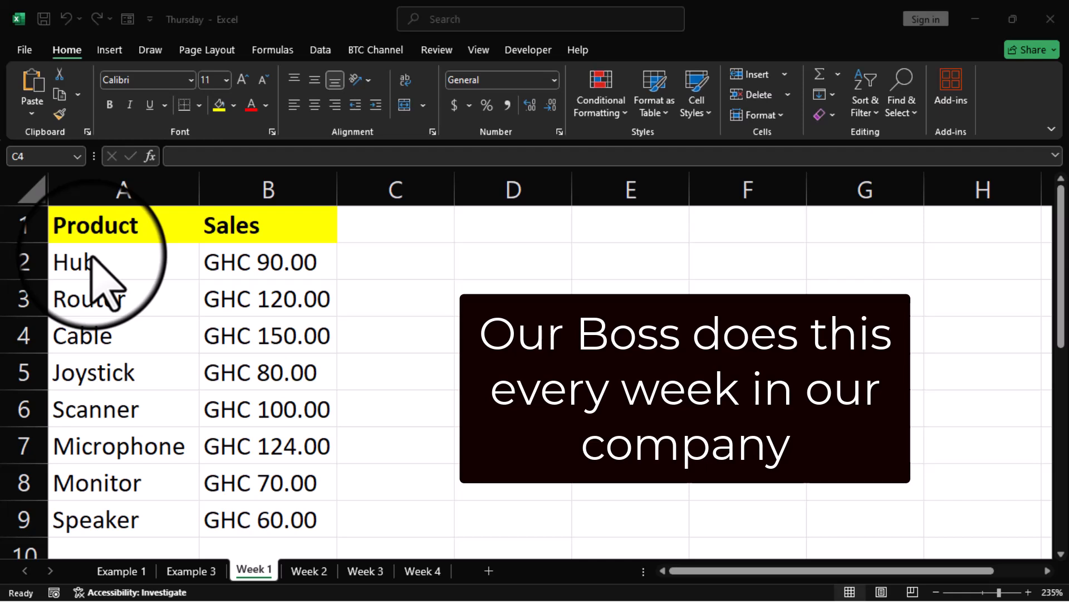
Step: Label A11 'Total' and add =SUM(B2:B10) beside it, giving GHC 794.00
scroll(95, 268, down, 2)
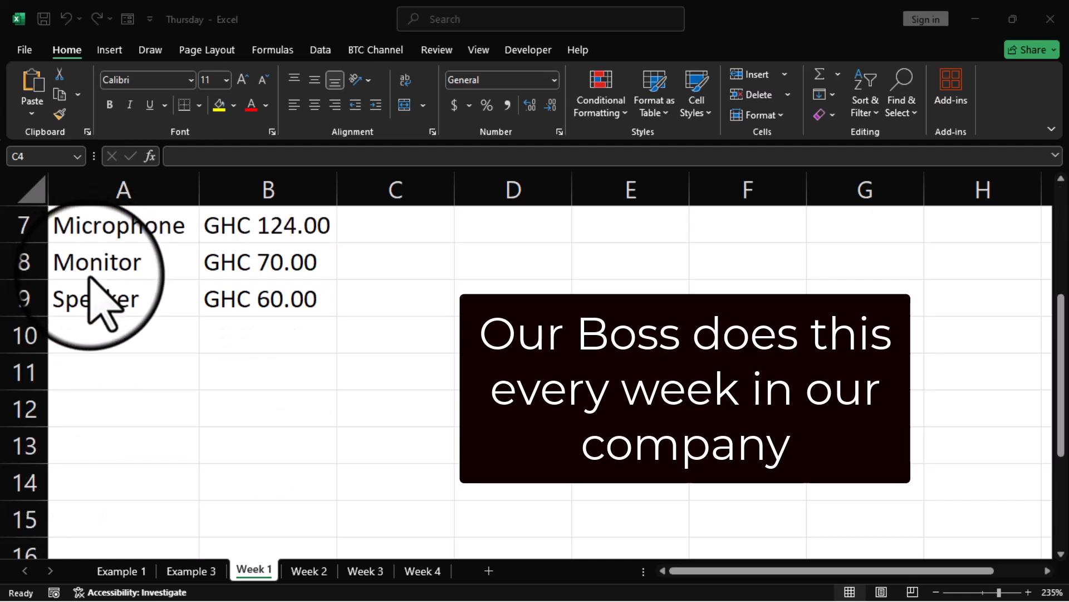
click(117, 372)
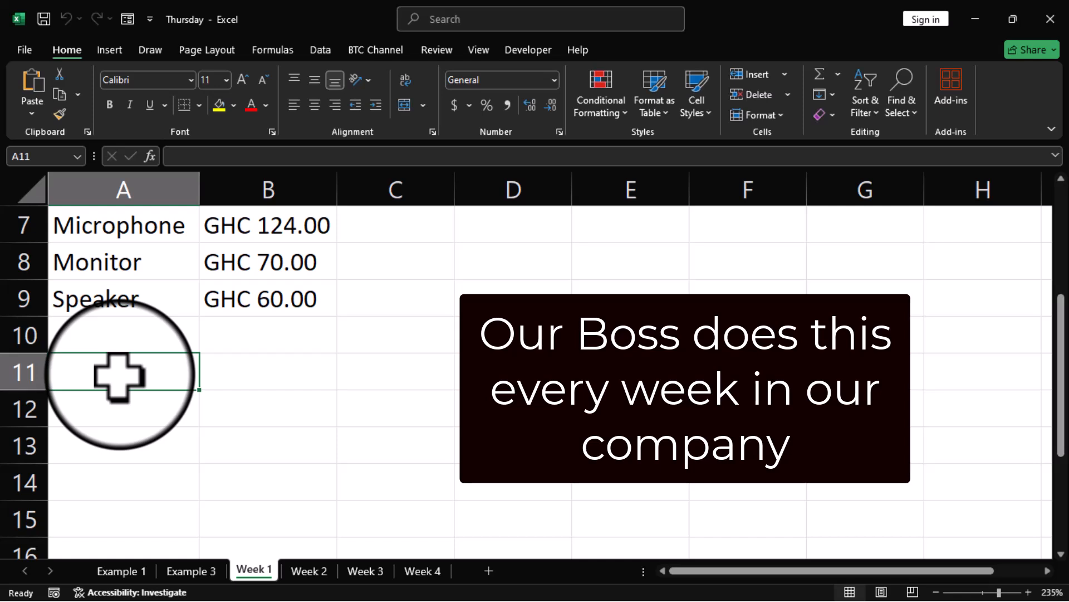
text(Total)
key(Tab)
key(alt+equal)
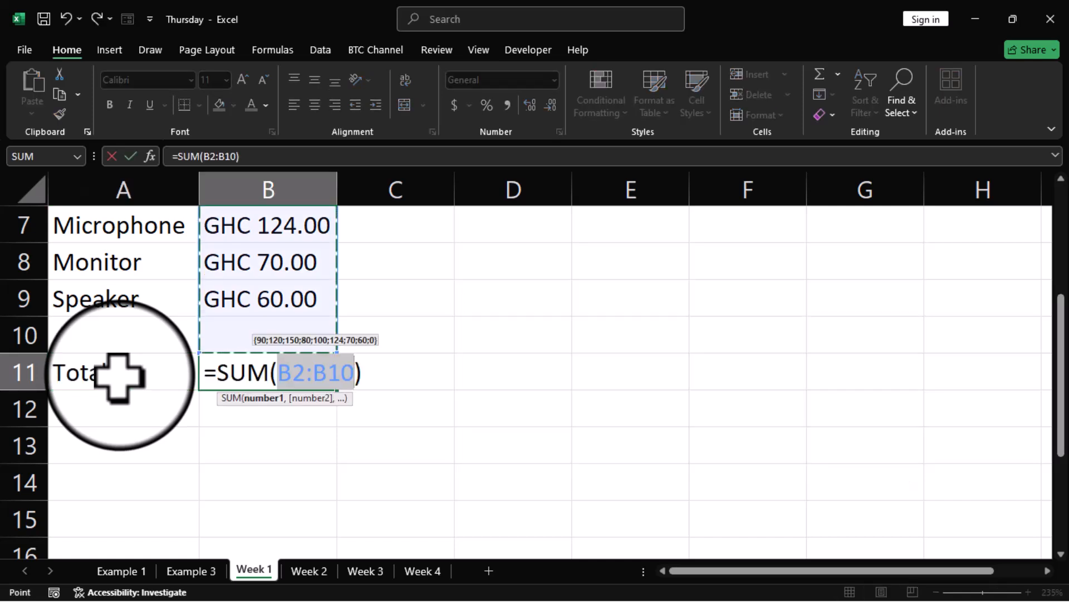
scroll(254, 476, up, 2)
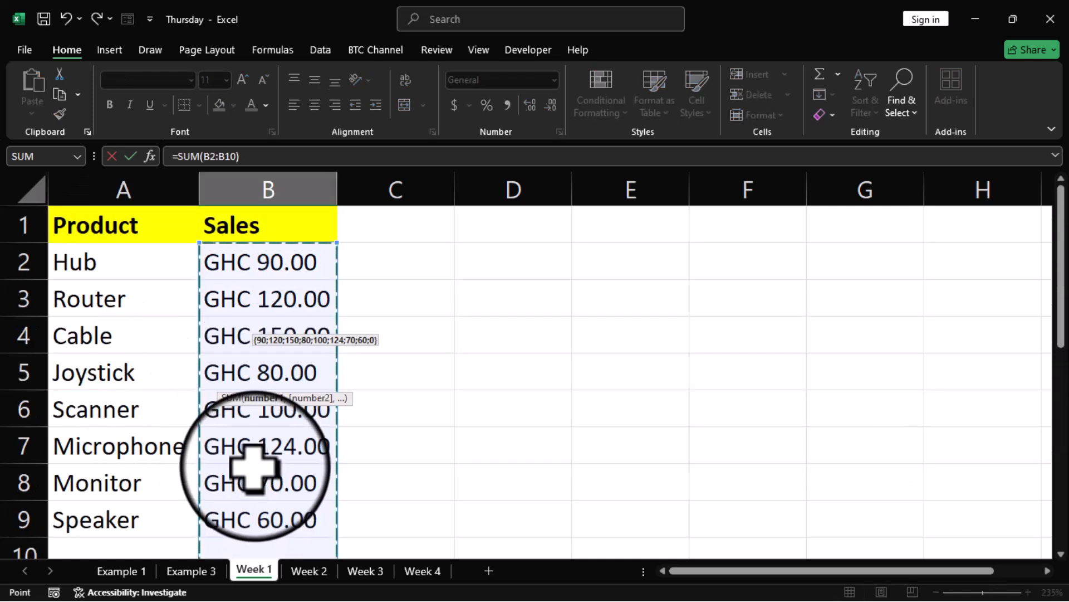
key(Return)
Step: Look over the Week 1 figures, then move to the Week 2 sheet
scroll(270, 387, up, 1)
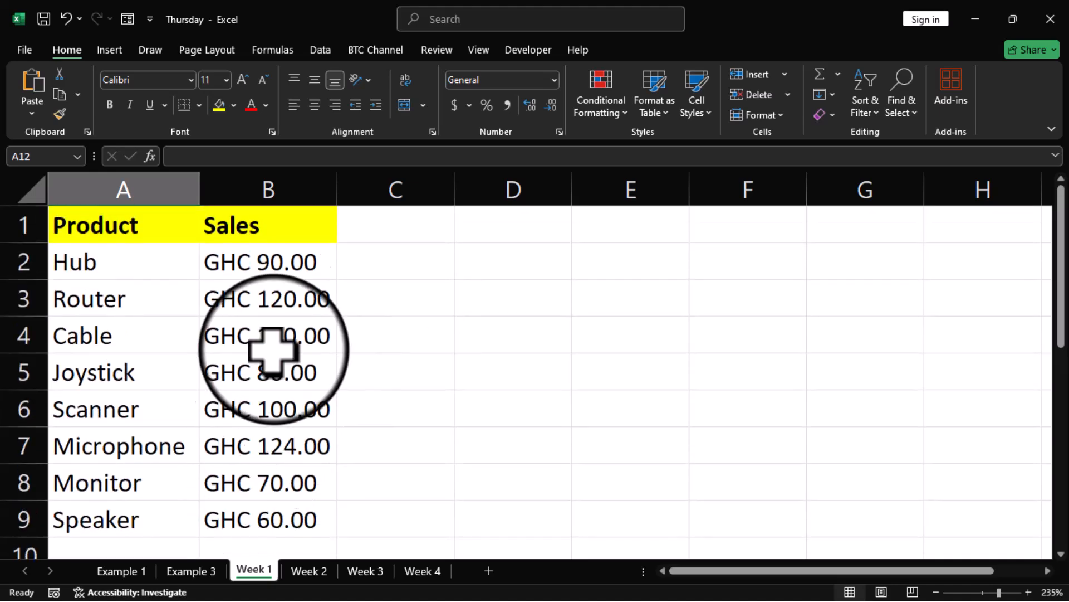
scroll(279, 290, down, 3)
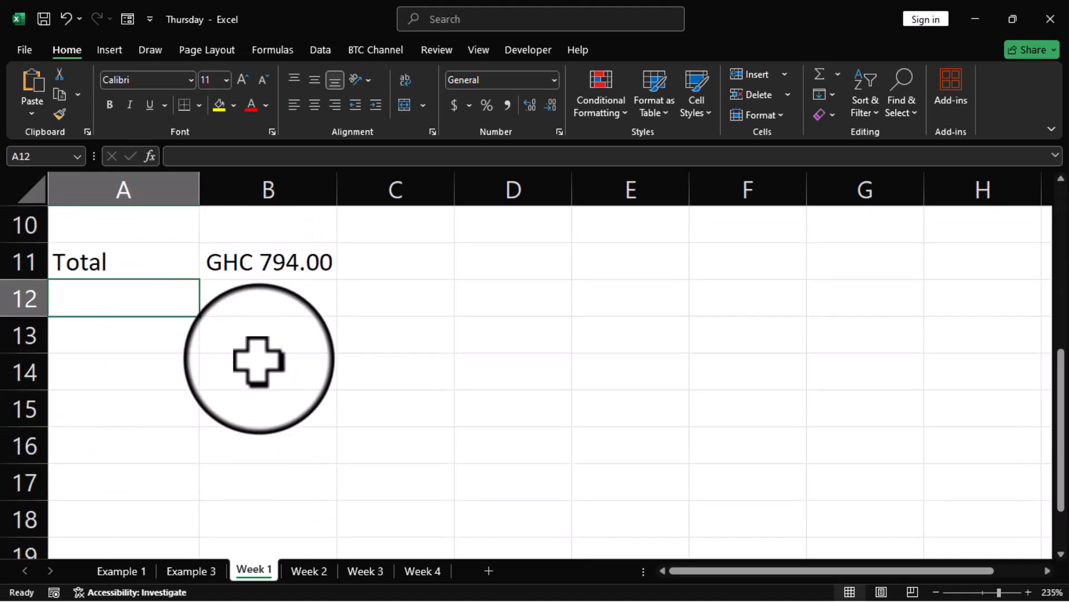
scroll(258, 358, up, 1)
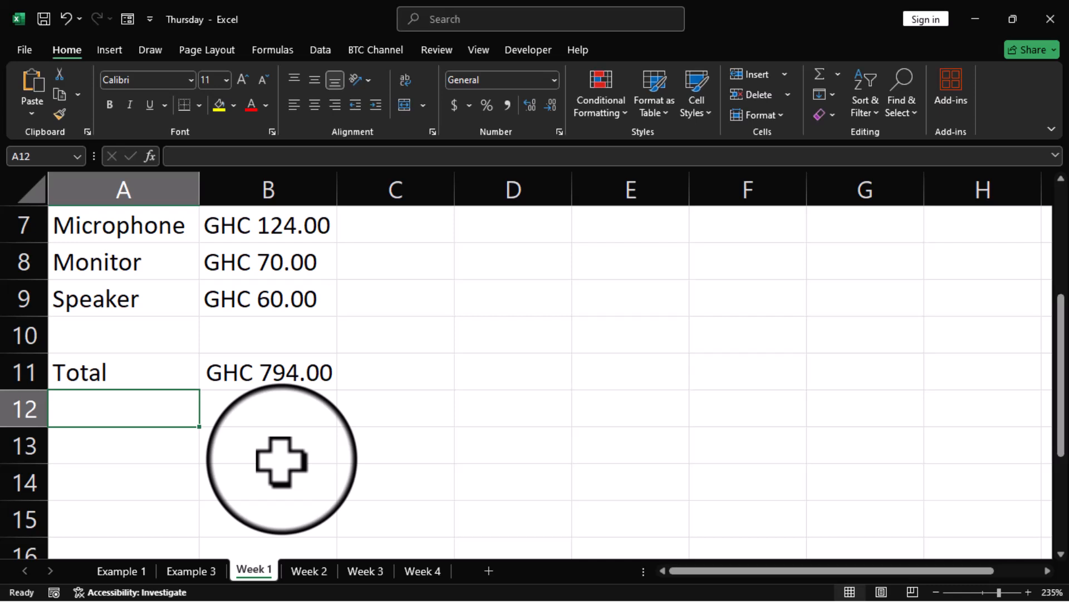
scroll(282, 459, up, 2)
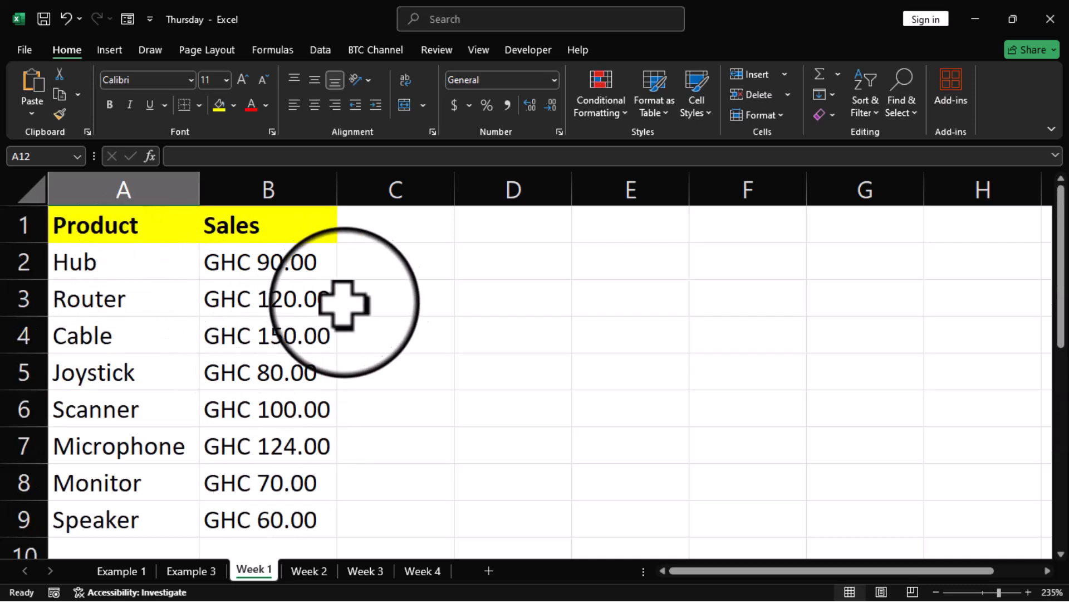
scroll(314, 401, down, 2)
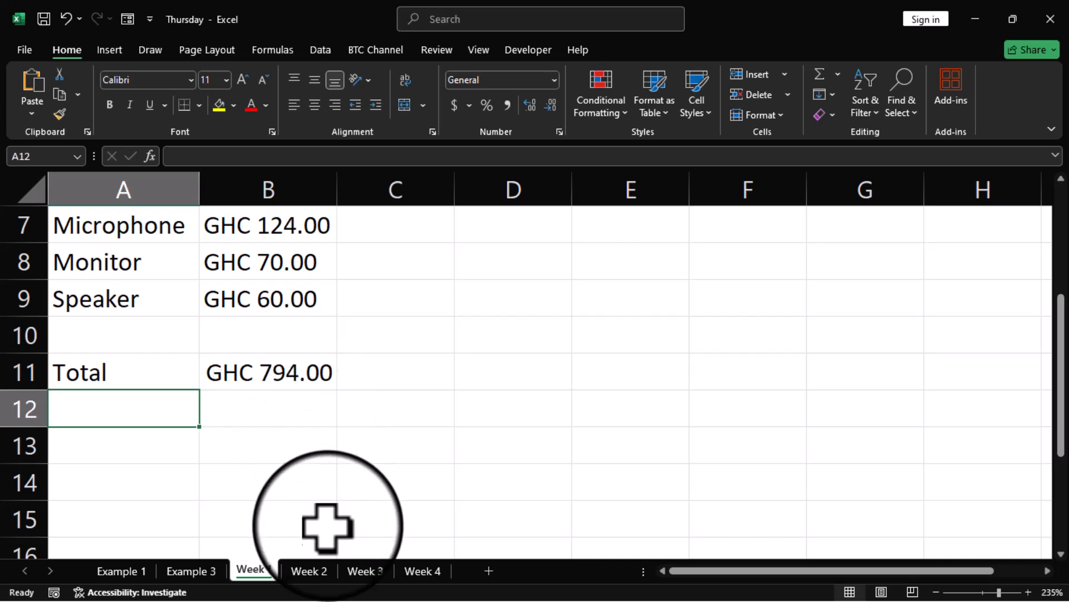
click(309, 571)
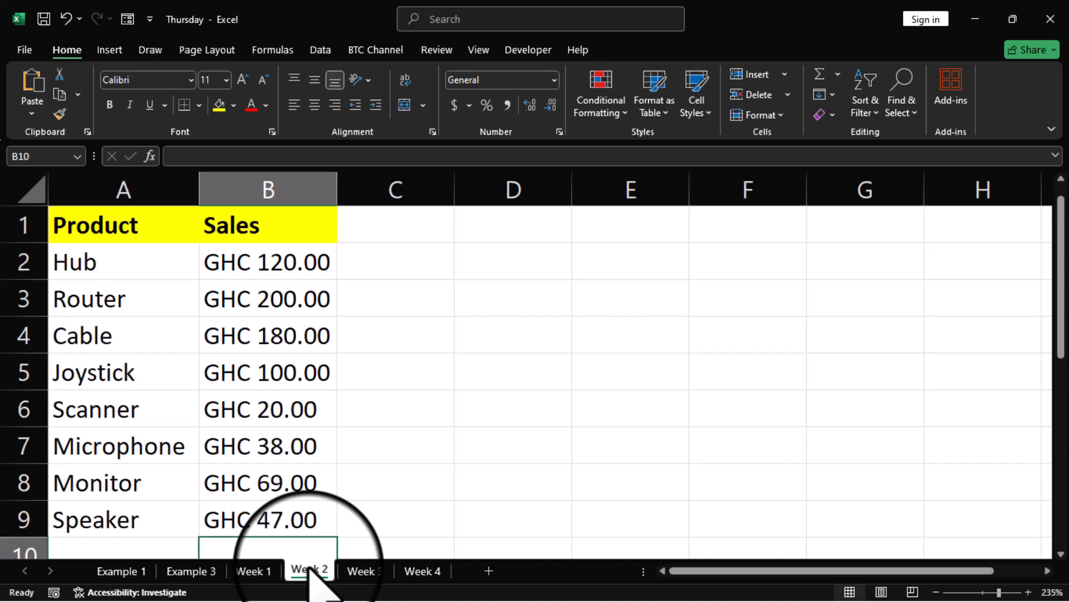
Step: View the Week 3 sheet, then the Week 4 sales sheet
click(364, 571)
click(421, 570)
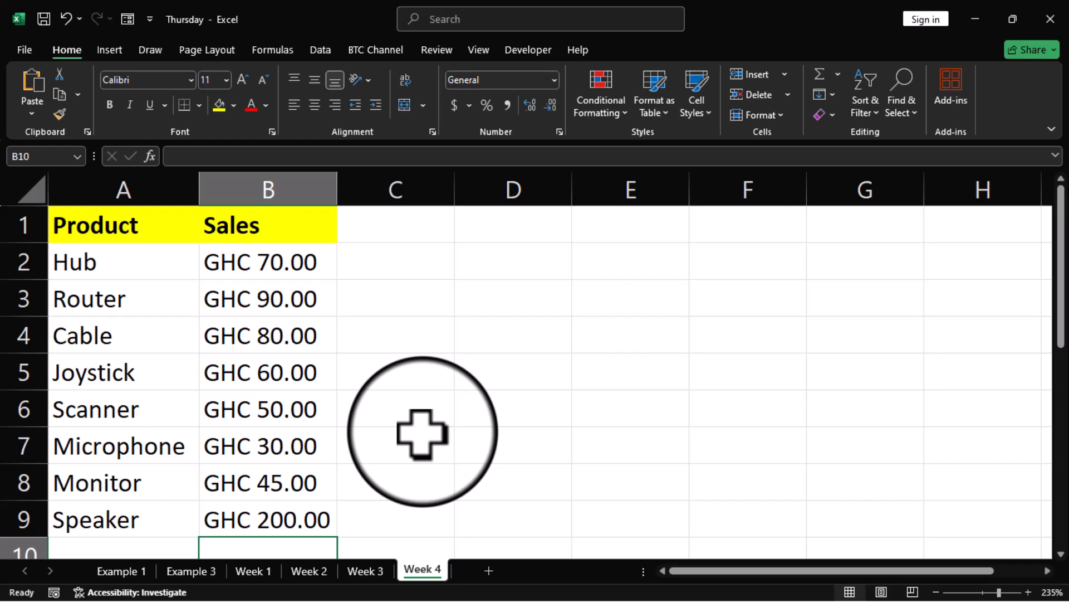
Step: On Week 1, clear the Total label and sum in A11:B11
click(253, 570)
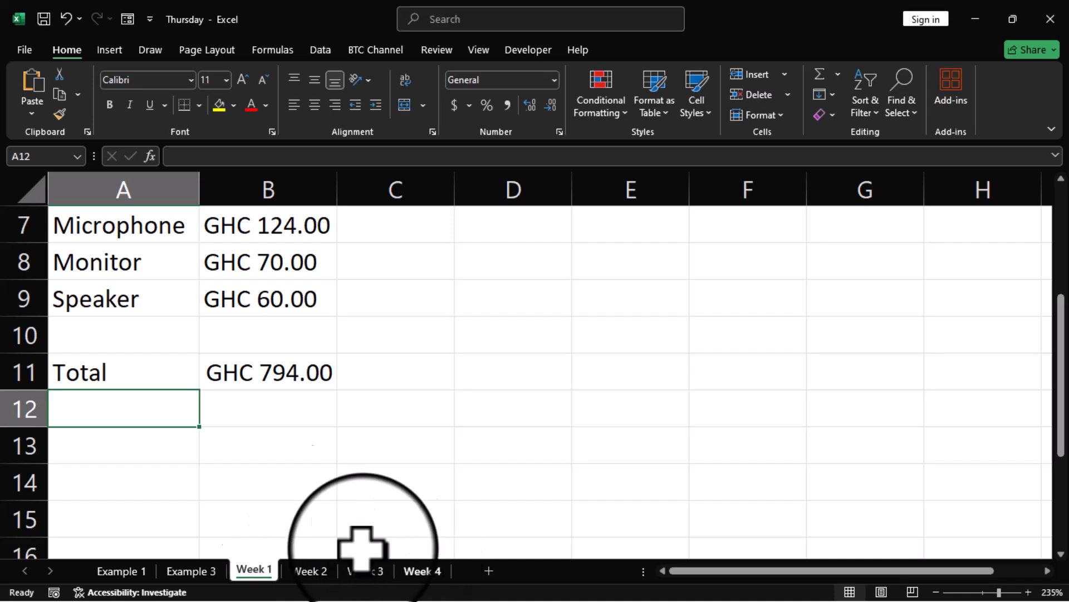
drag(86, 369, 279, 375)
key(Delete)
scroll(304, 387, up, 2)
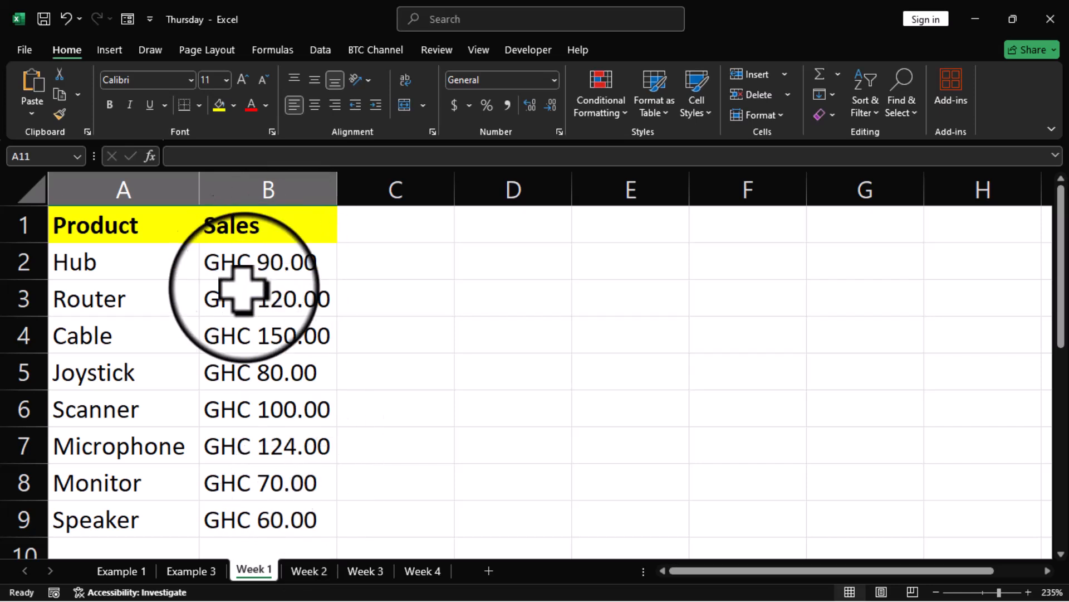
Step: Browse the Week 2, 3, 4 and 1 sheets, ending on Week 2
click(310, 571)
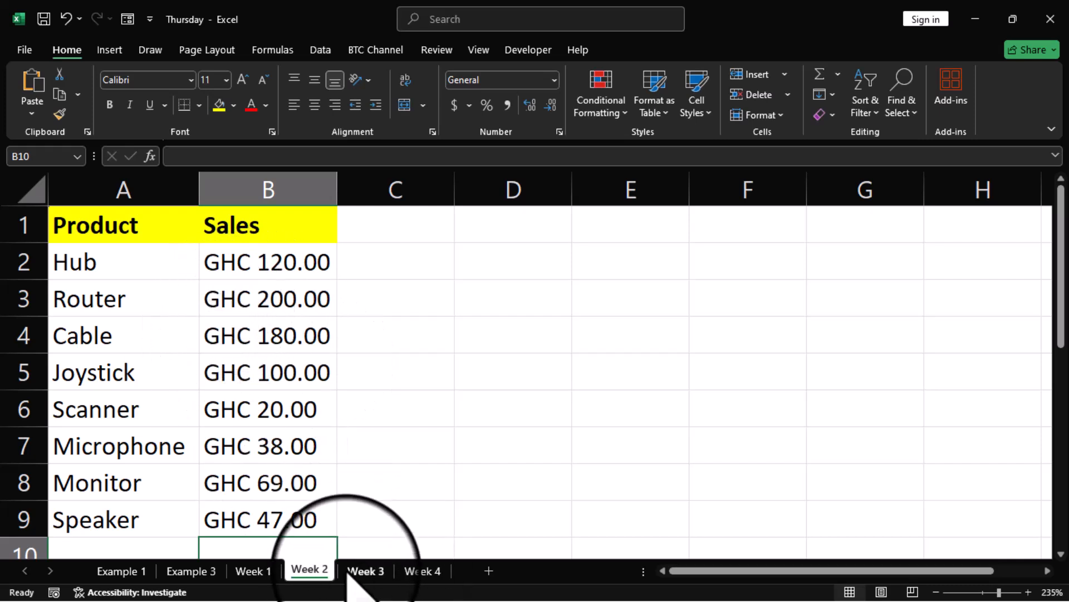
click(366, 569)
click(411, 572)
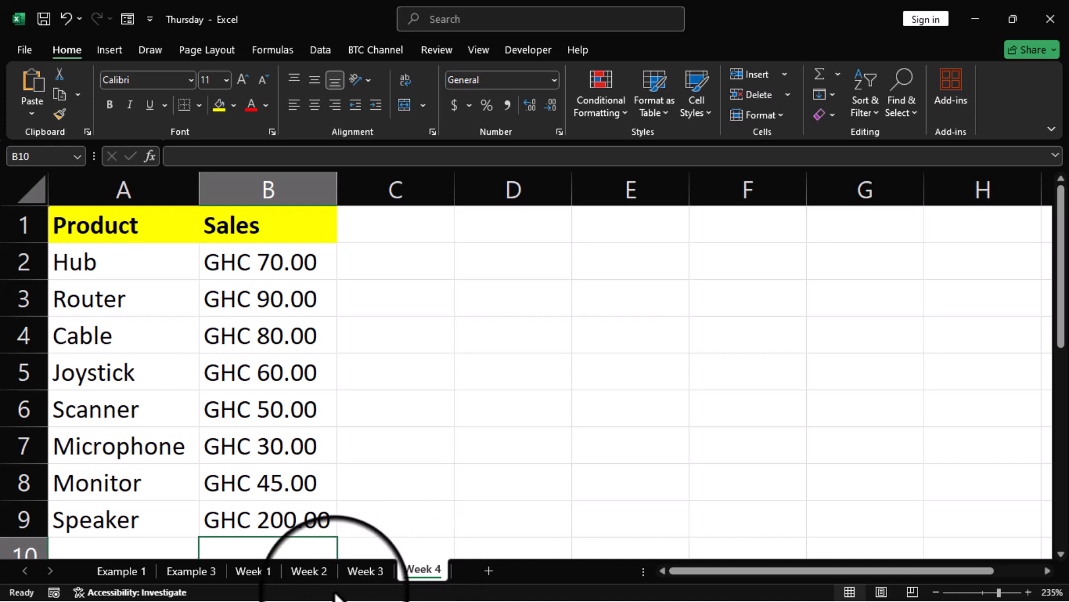
click(262, 574)
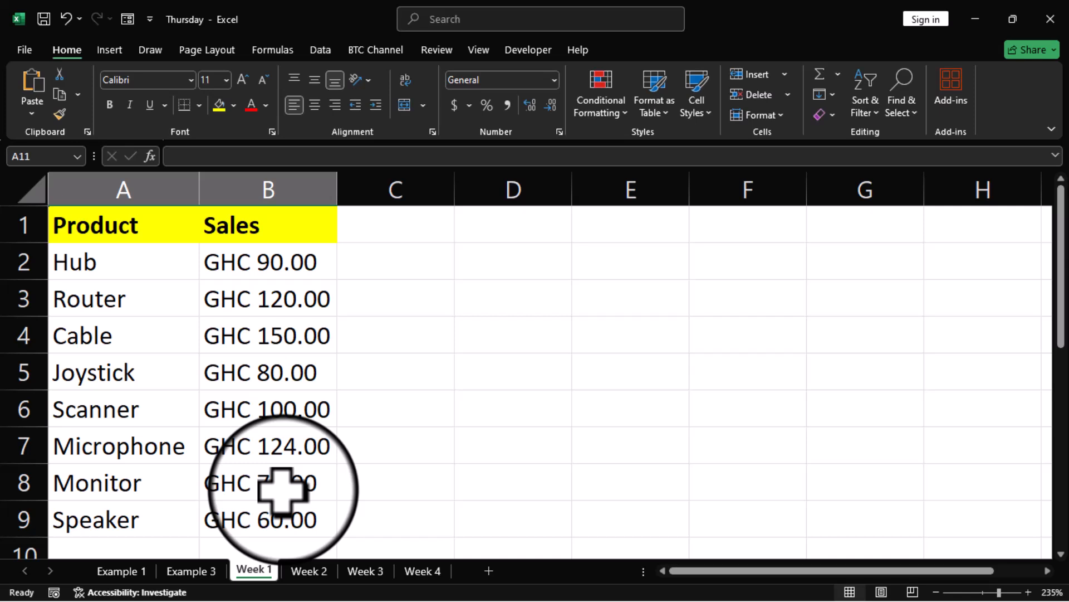
click(312, 570)
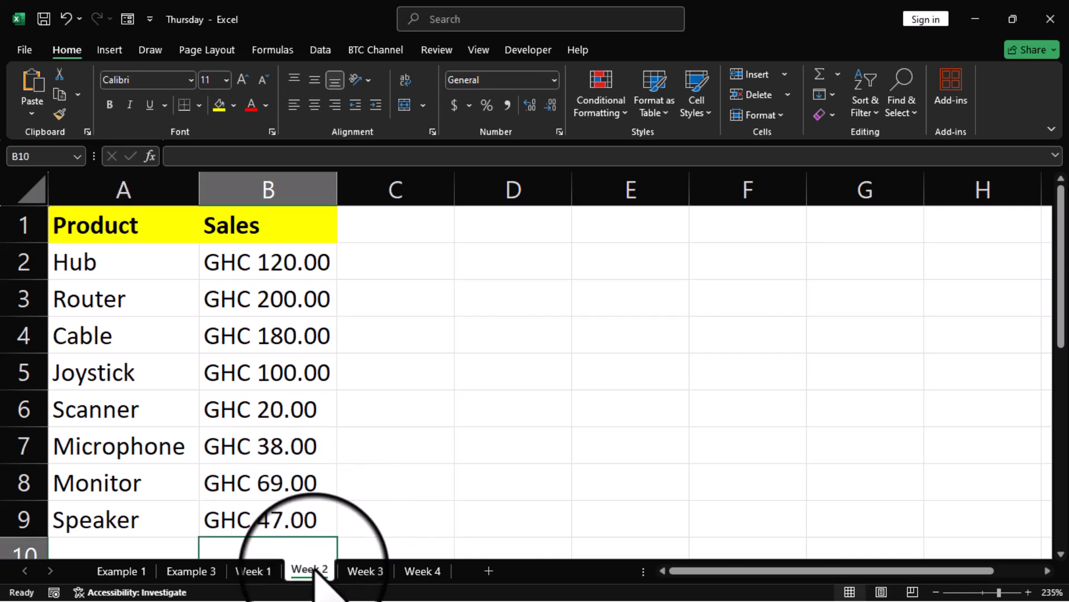
Step: Insert a new sheet, move it after Week 4 and rename it 'Dashboard'
click(489, 570)
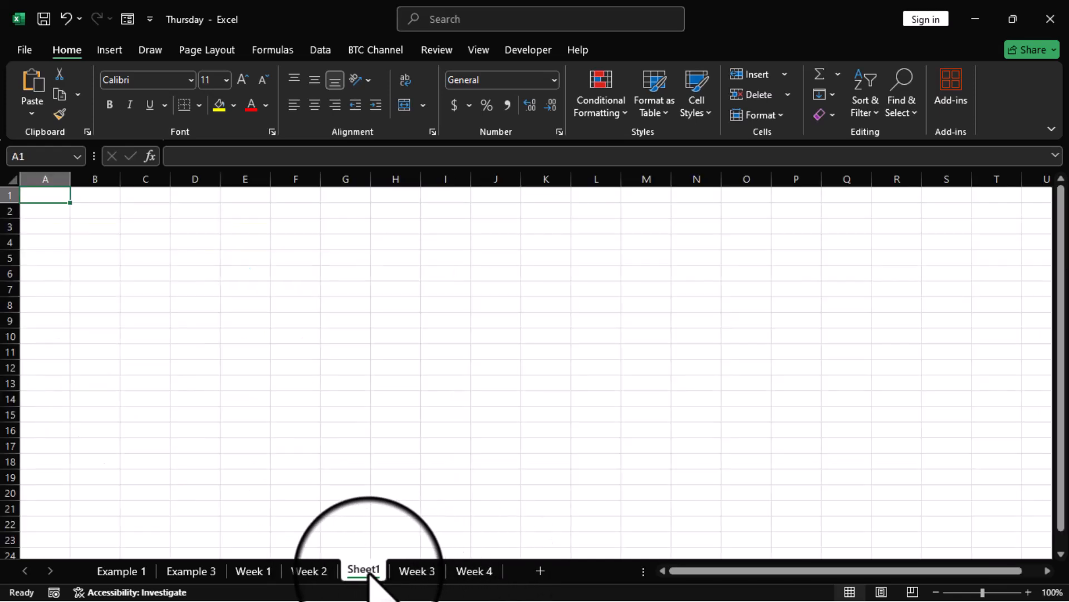
drag(370, 574, 476, 577)
double_click(479, 569)
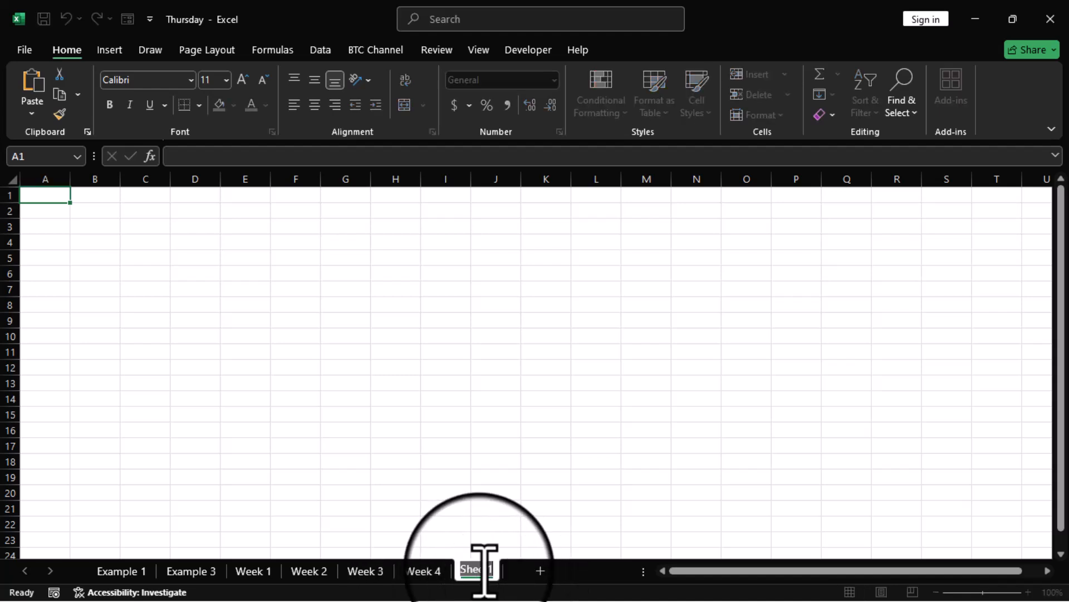
text(Dashboard)
key(Return)
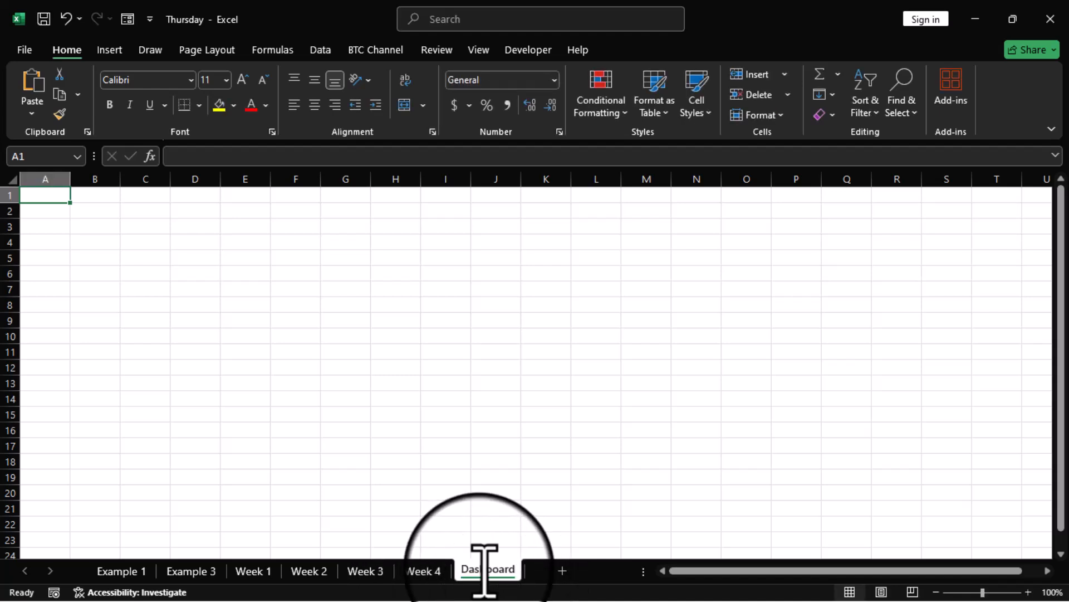
scroll(401, 423, up, 5)
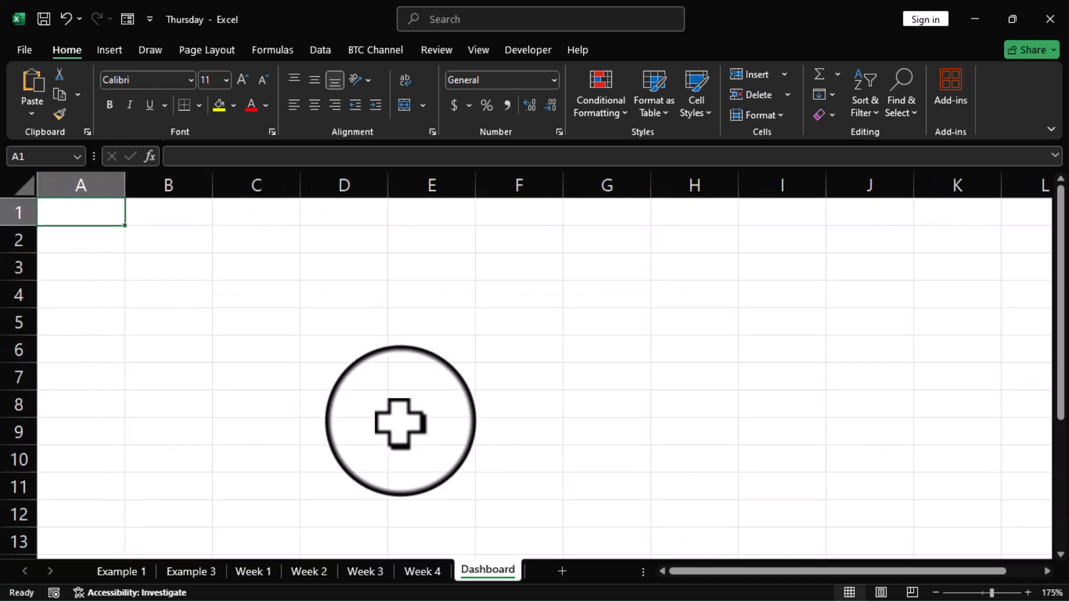
scroll(400, 423, up, 1)
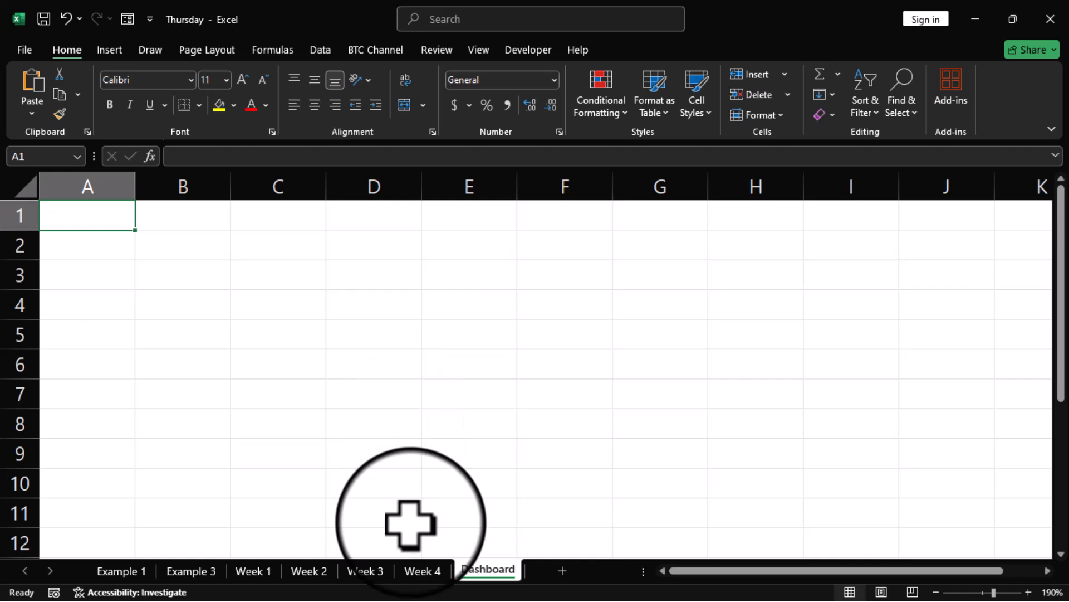
scroll(423, 455, up, 3)
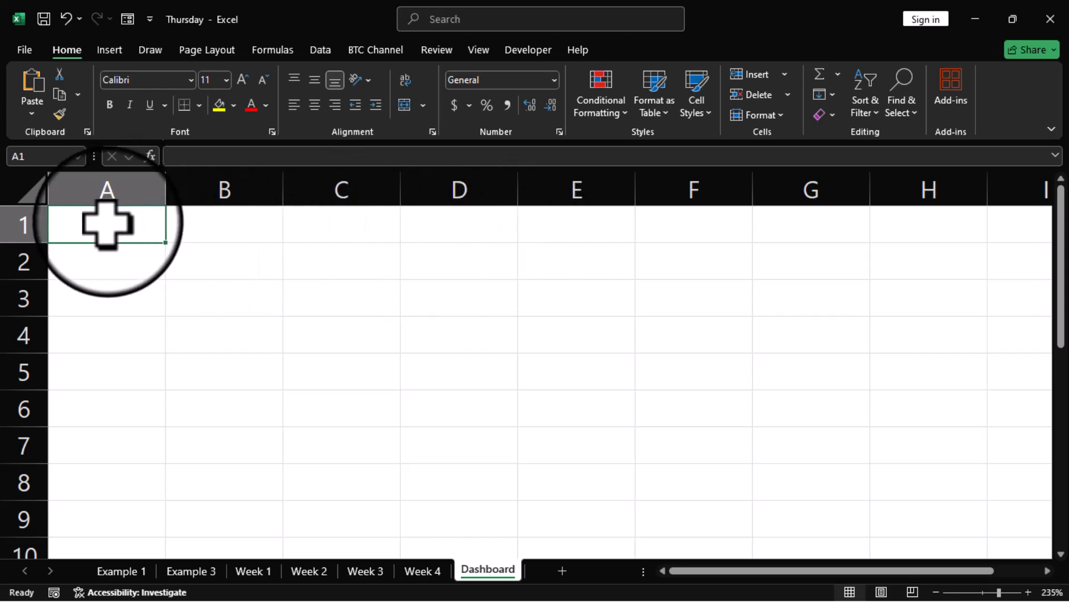
Step: Enter S/N, PRODUCT and SALES in A1:C1, then correct B1 to 'Product'
text(S/N)
key(Tab)
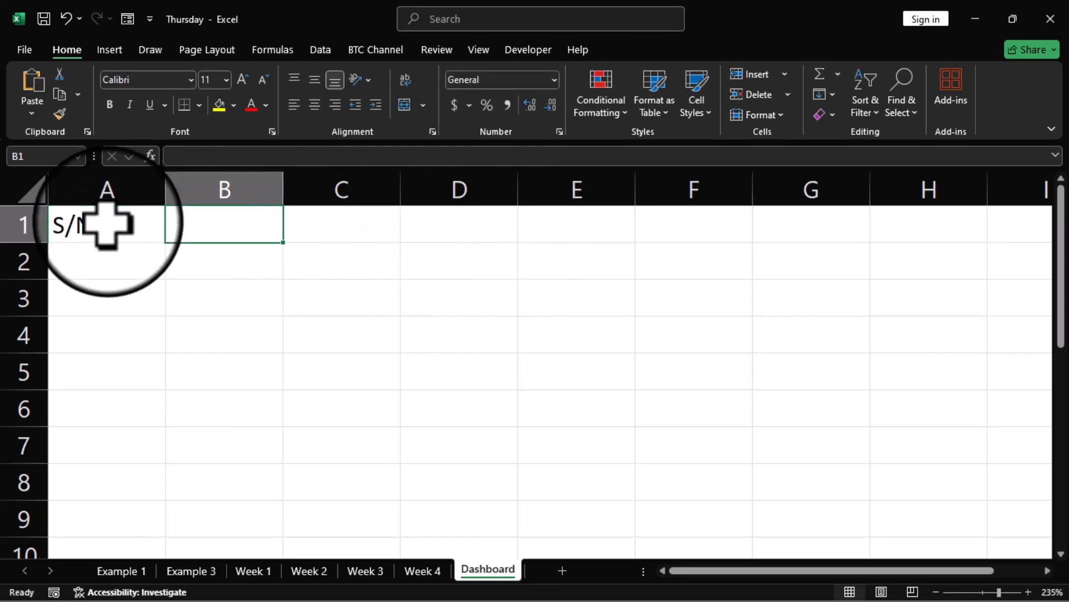
text(PRODUCT)
key(Tab)
text(SALES)
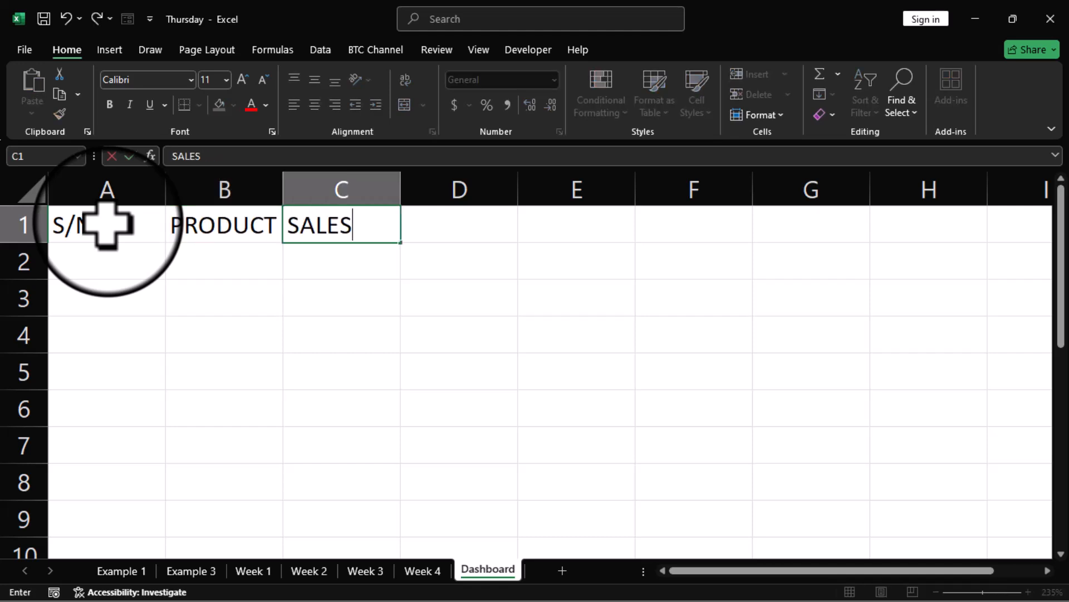
key(Tab)
click(223, 225)
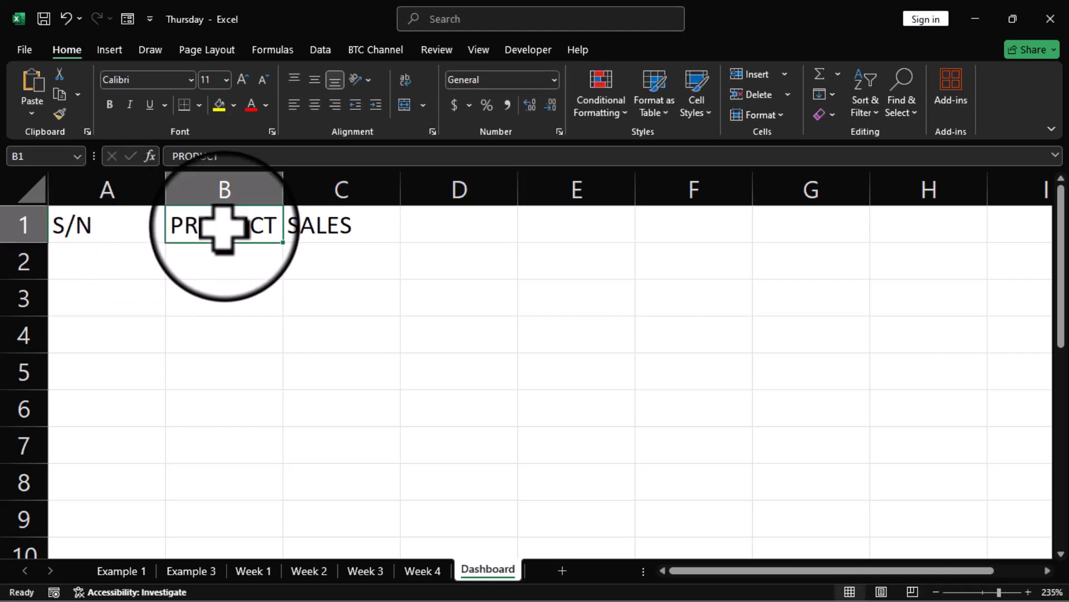
key(F2)
key(BackSpace)
key(BackSpace)
key(BackSpace)
key(BackSpace)
key(BackSpace)
key(BackSpace)
text(roduct)
key(Tab)
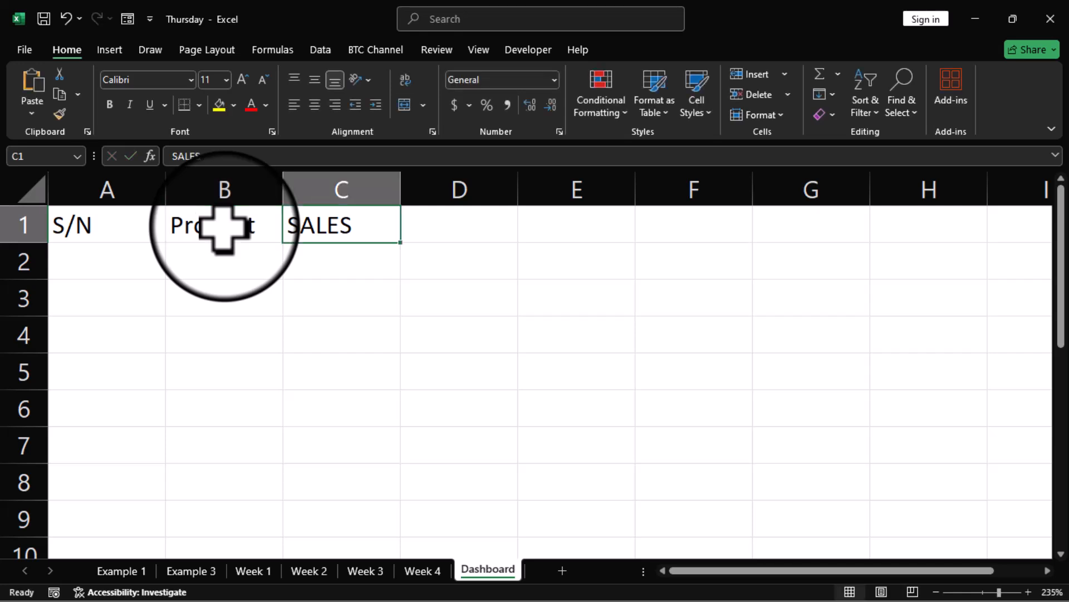
Step: Retype C1 as 'Sales' and add Week1, Week2, Week3, Week4 in D1:G1
text(Sales)
key(Tab)
text(Week1)
key(Tab)
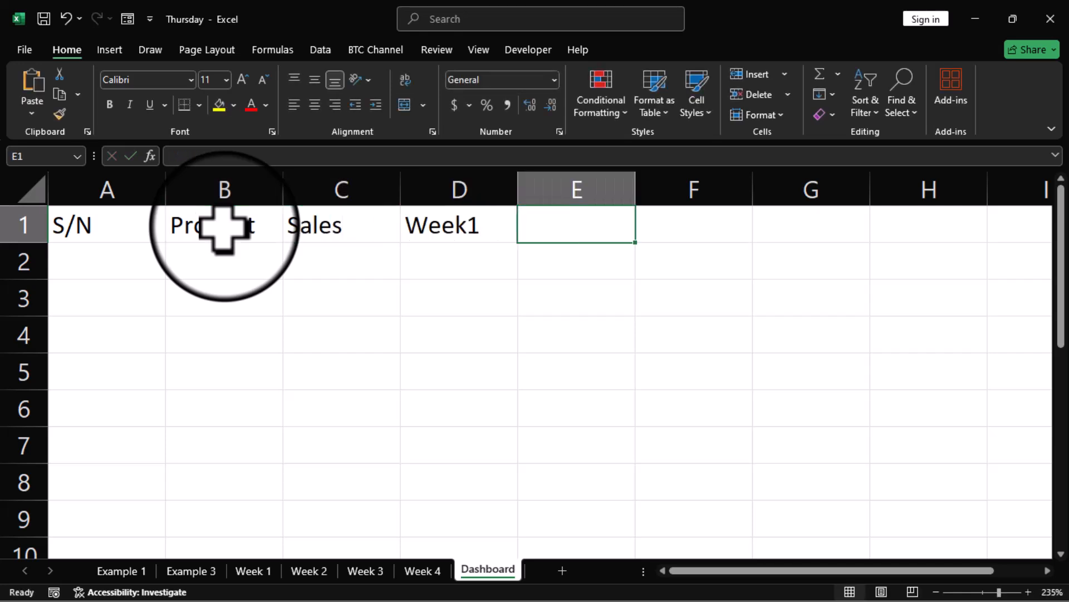
text(Week2)
key(Tab)
text(Week3)
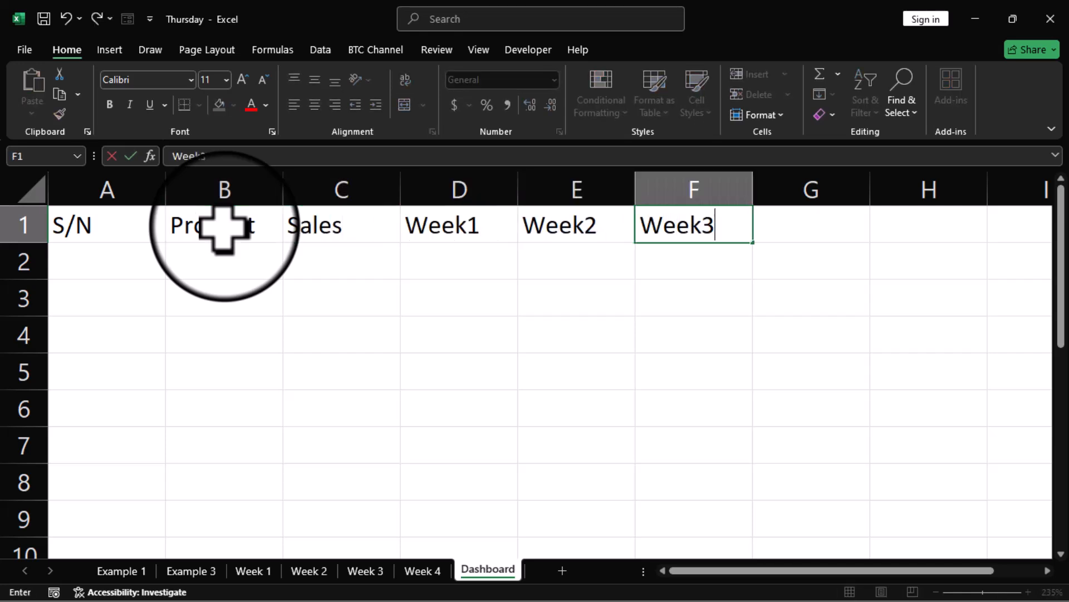
key(Tab)
text(Week4)
key(Return)
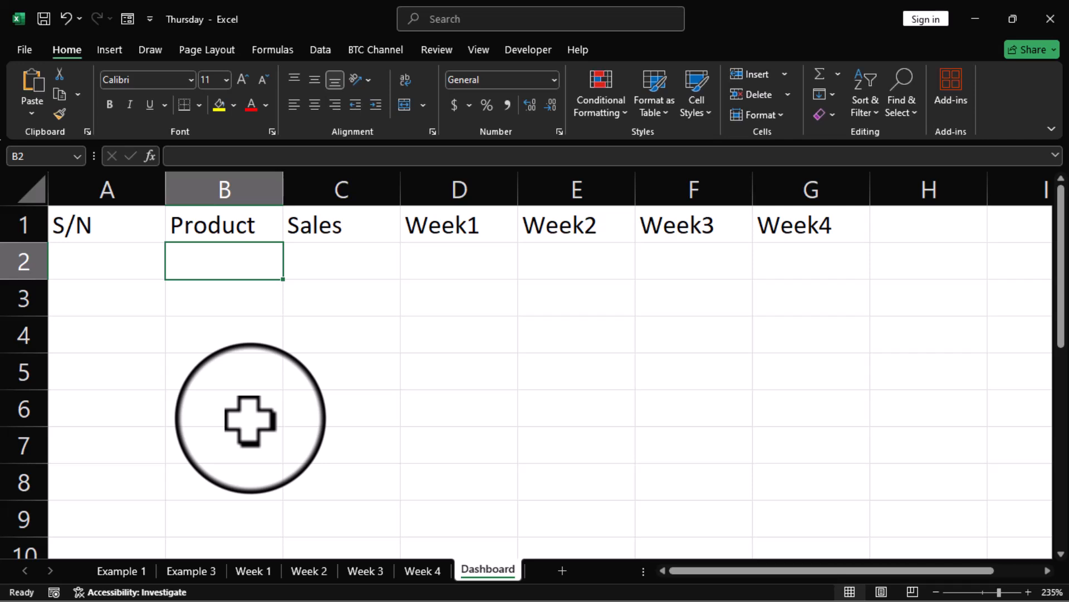
Step: Centre, bold and gold-fill the A1:G1 header cells
click(86, 227)
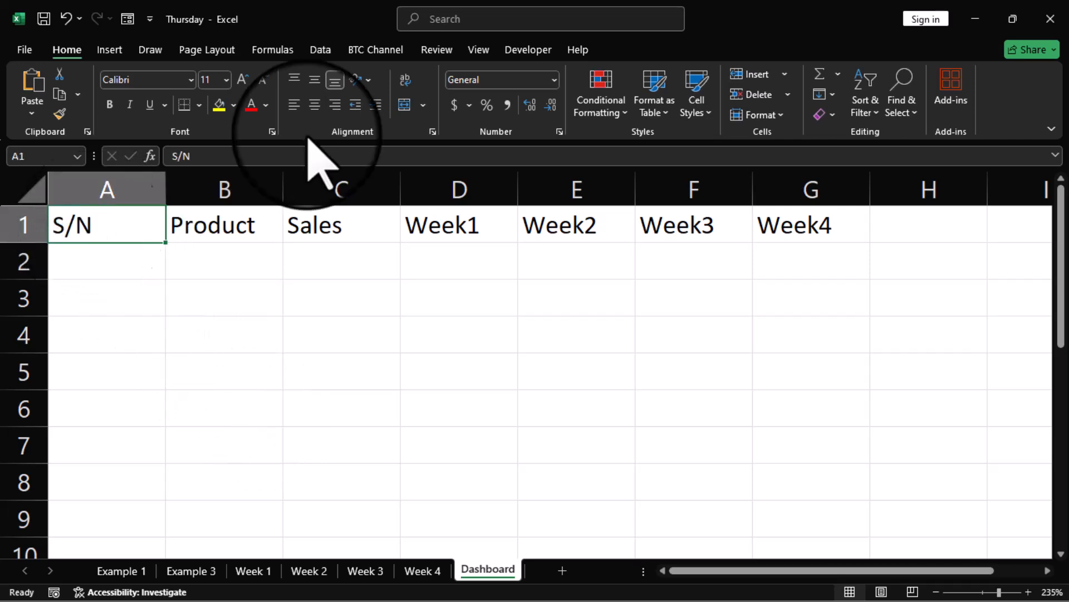
click(315, 105)
drag(89, 226, 808, 225)
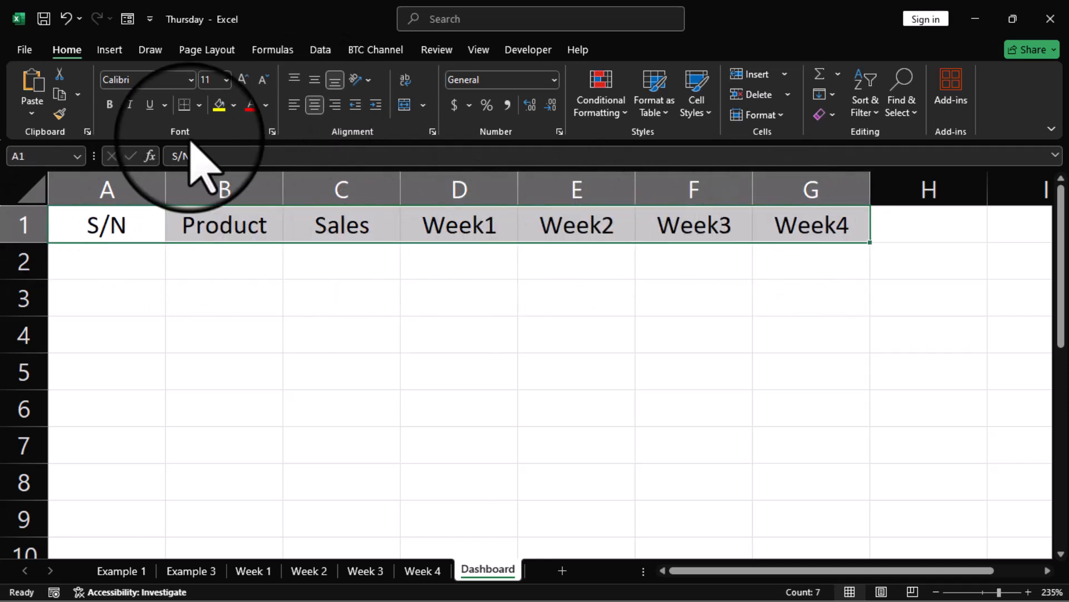
click(234, 106)
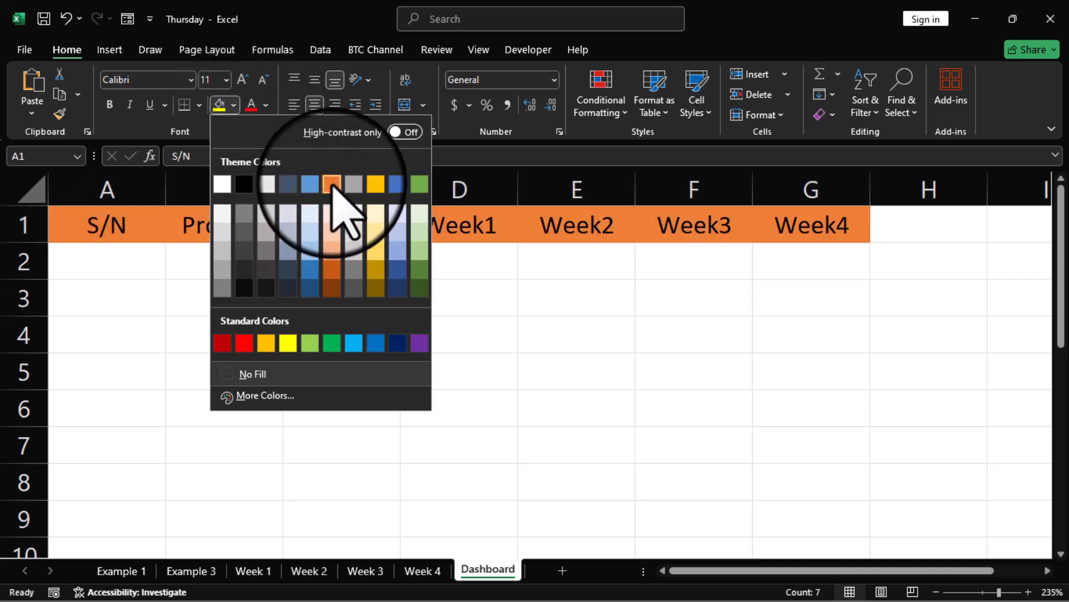
click(346, 184)
click(110, 104)
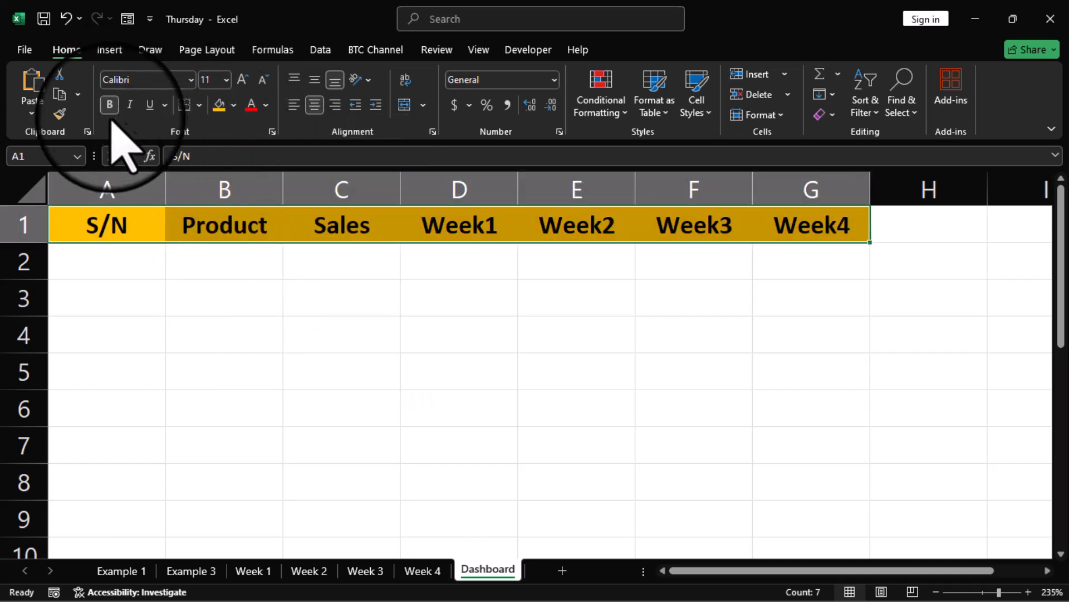
click(243, 340)
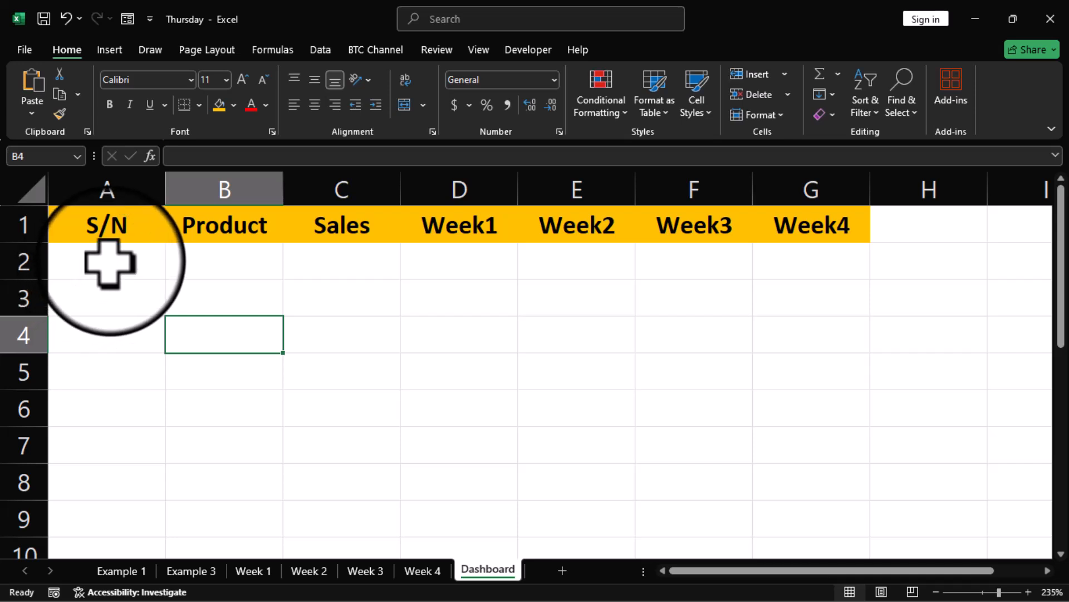
Step: Enter =IF(B2="","",CHAR(ROW(A65))) in A2 for a letter serial
click(110, 263)
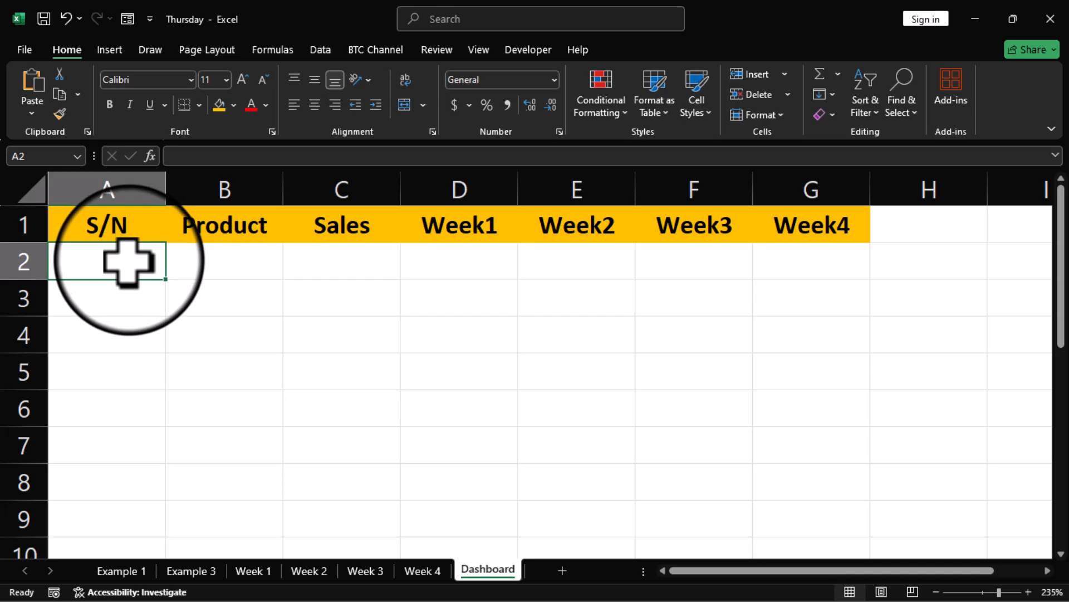
text(=if)
key(Tab)
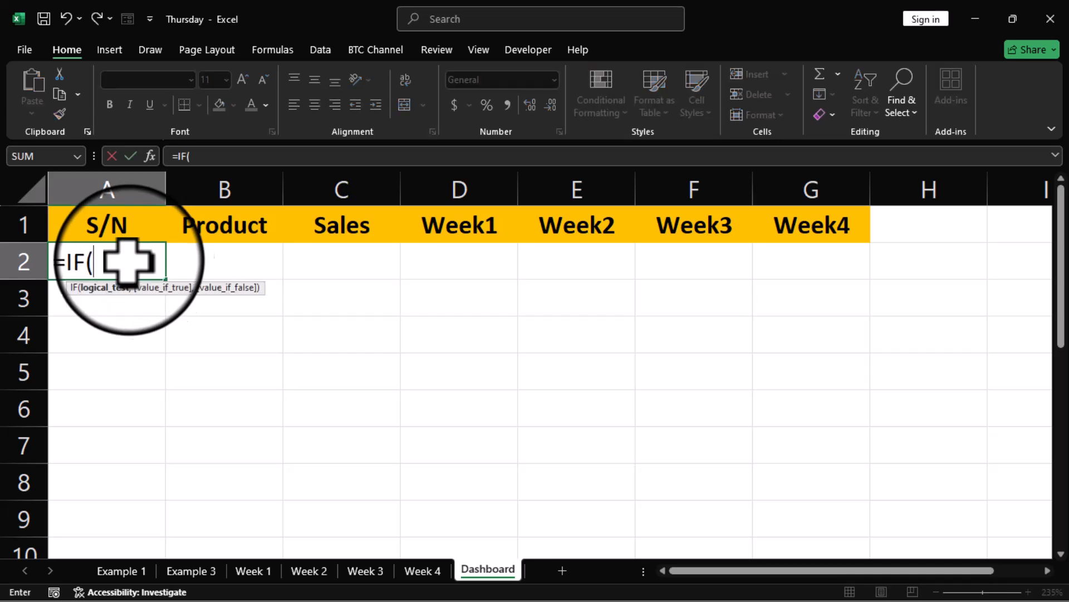
click(222, 262)
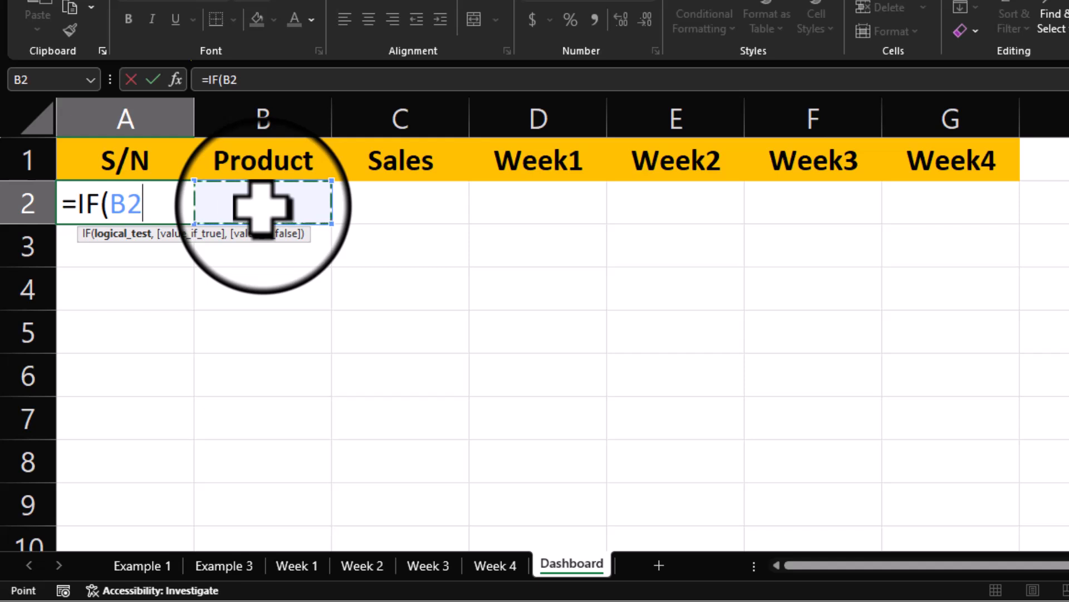
text(="",)
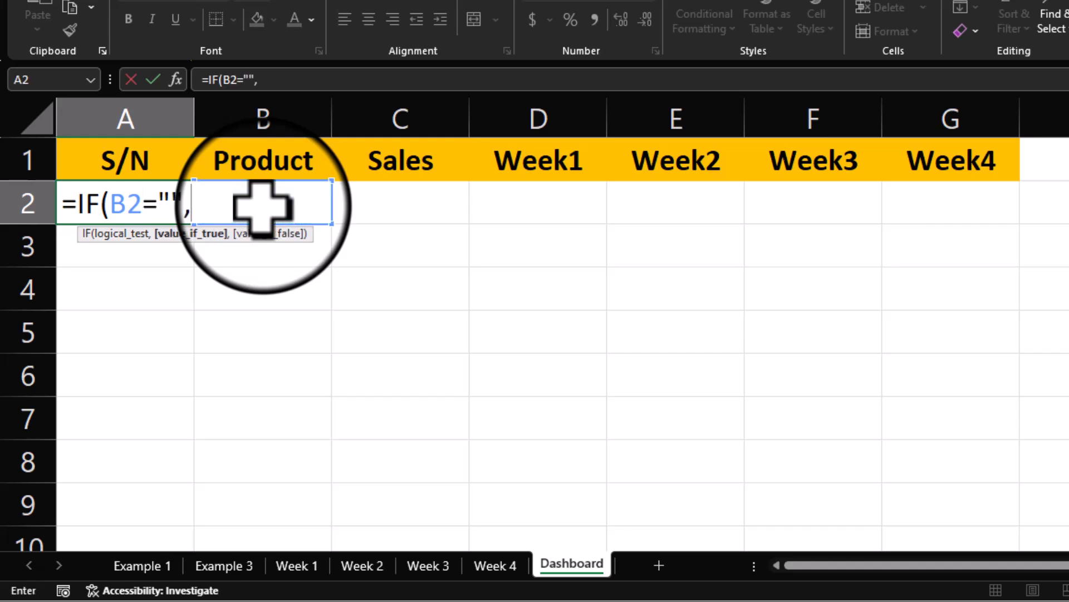
text("",)
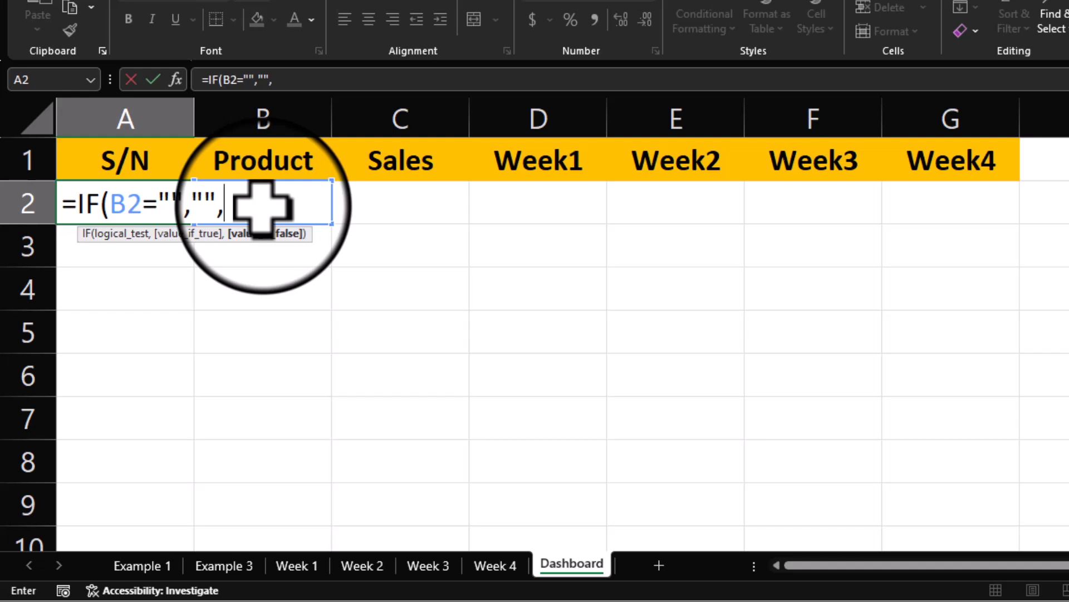
text(CHAR(ROW(a65)
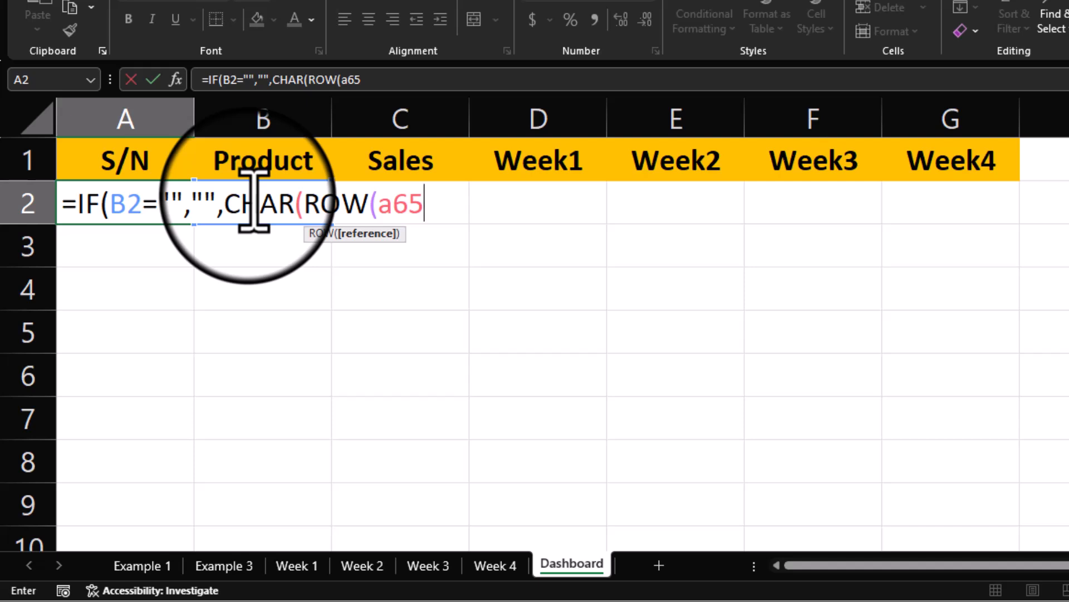
key(Return)
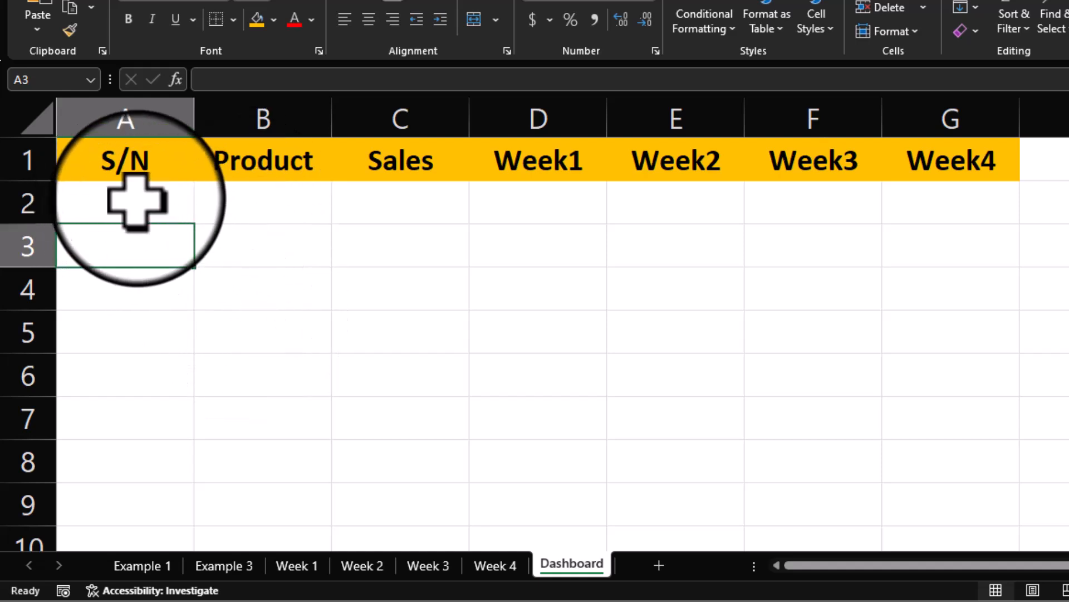
Step: Type the test product 'op' in B2 to check the serial shows A
click(252, 206)
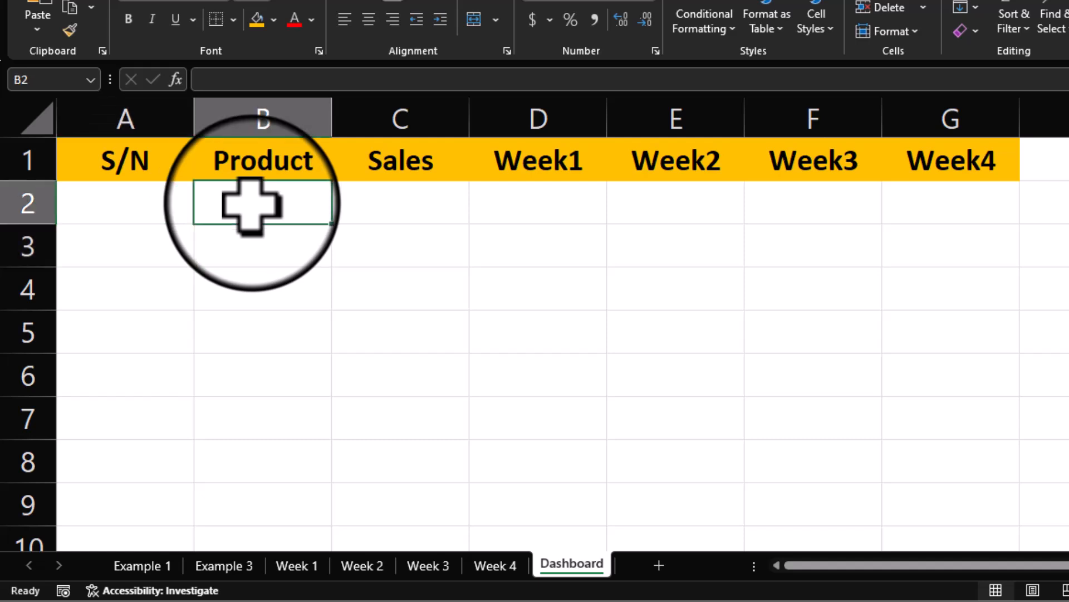
text(op)
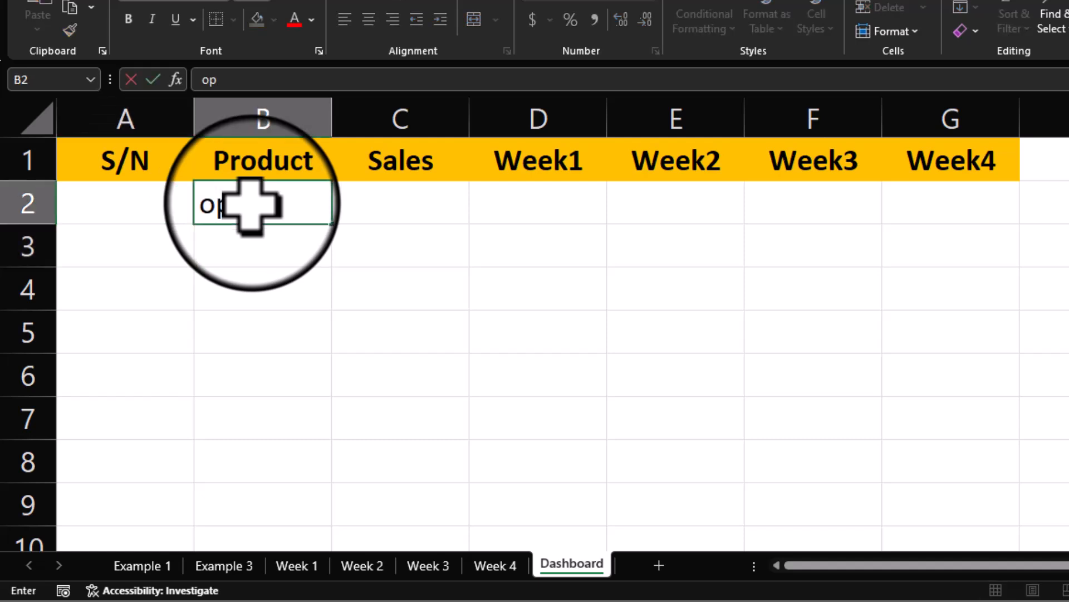
key(Return)
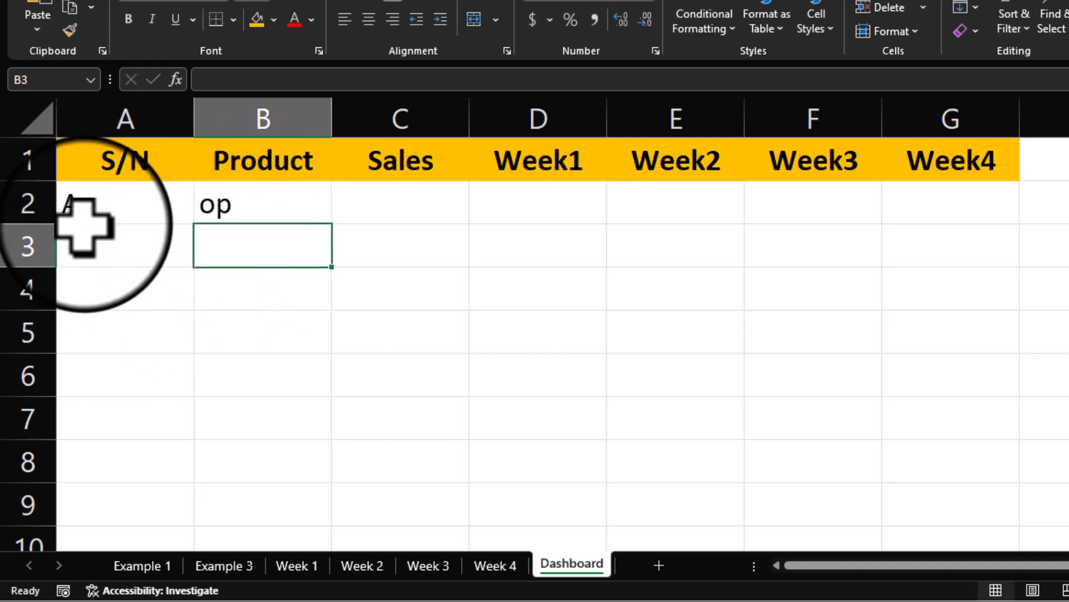
Step: Add test product 'ui' in B3 and fill A2's serial formula down to A14
key(BackSpace)
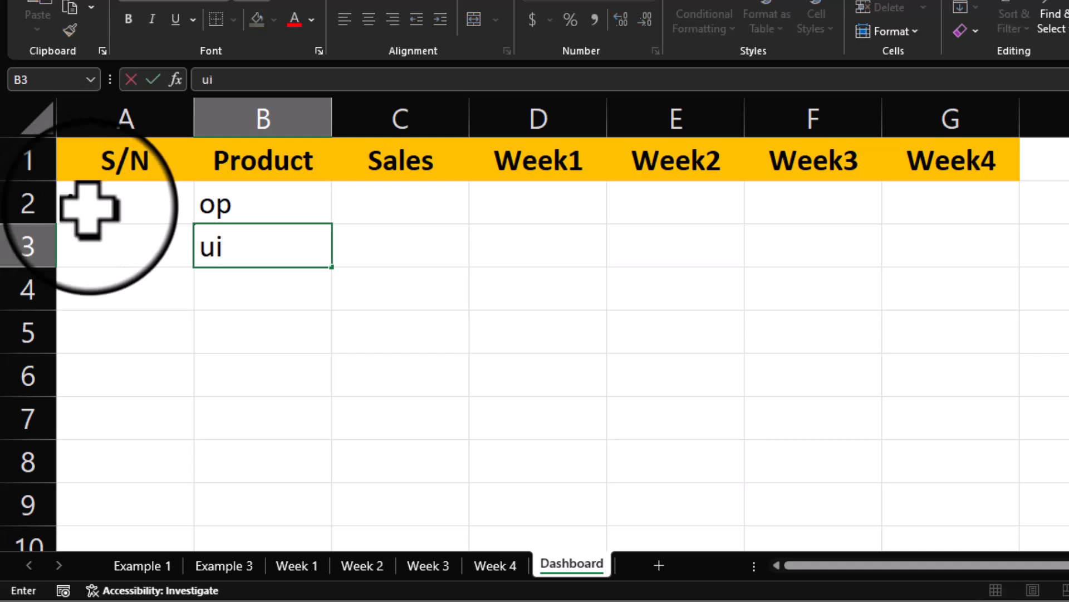
key(Return)
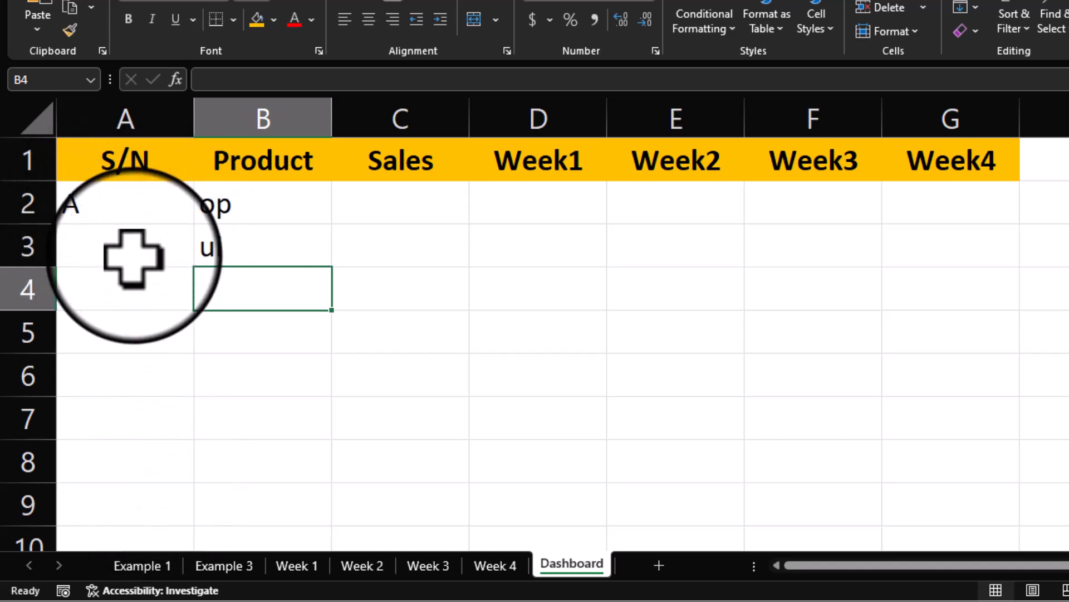
click(142, 206)
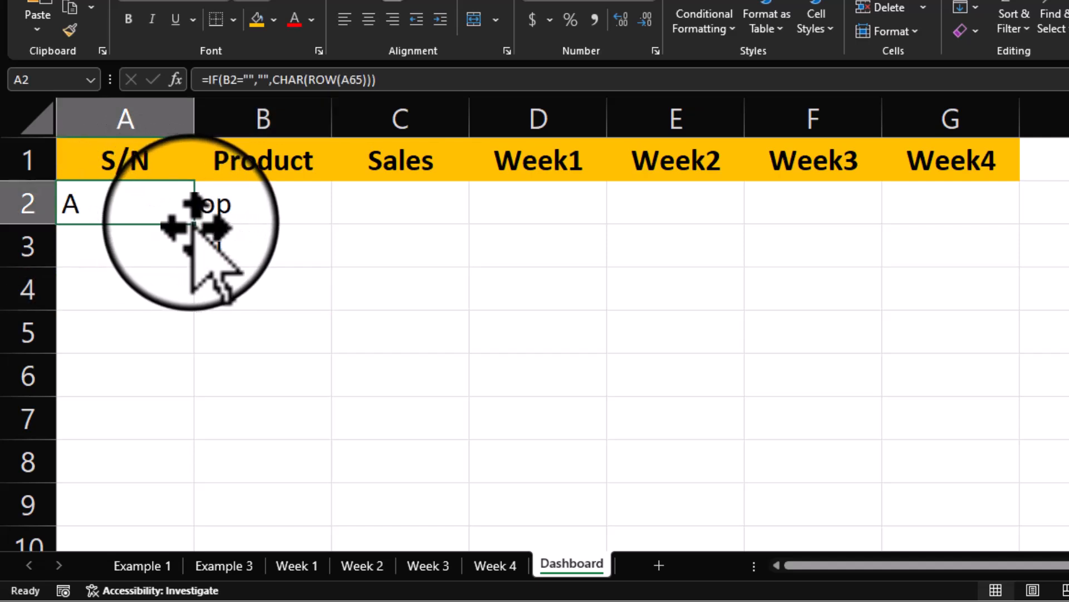
drag(189, 224, 179, 489)
scroll(178, 490, up, 2)
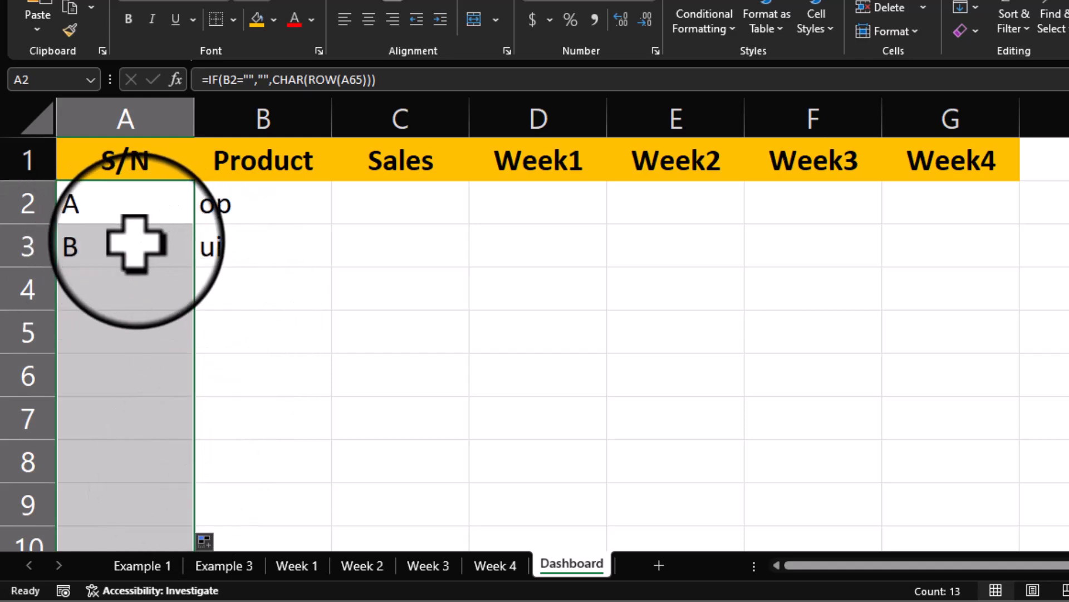
Step: Add test products 'po' and 'h' in B4:B5, then clear B2:B5
click(235, 288)
text(po)
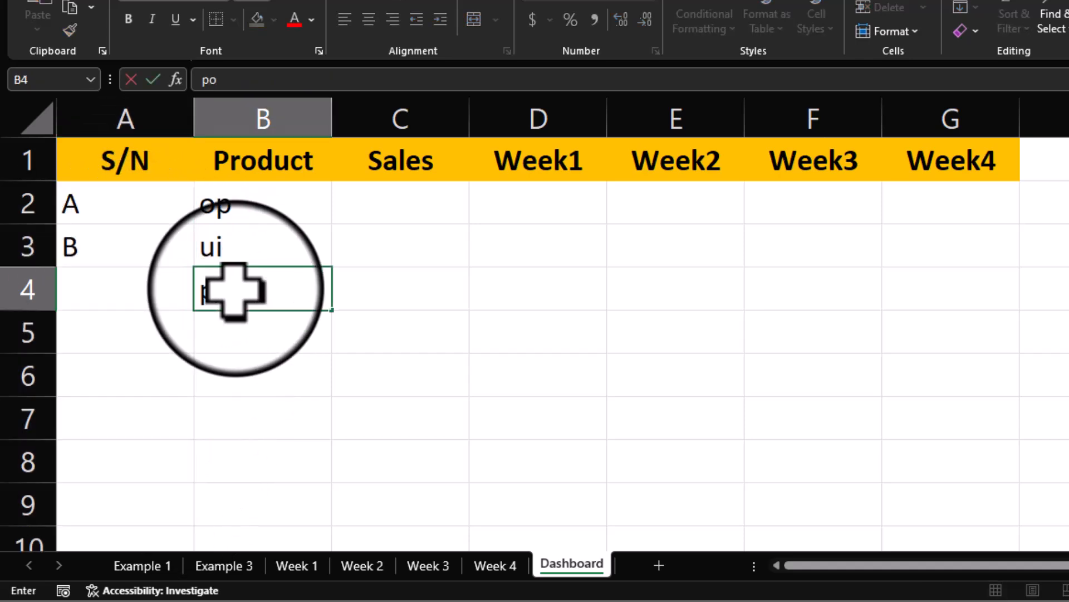
key(Return)
text(h)
key(Return)
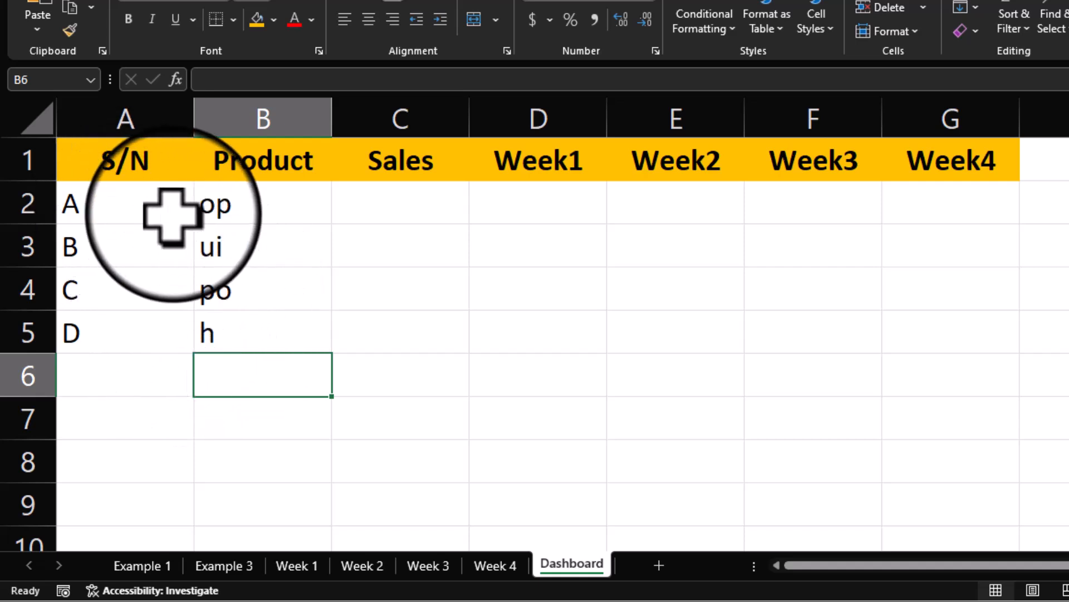
drag(224, 208, 222, 322)
key(Delete)
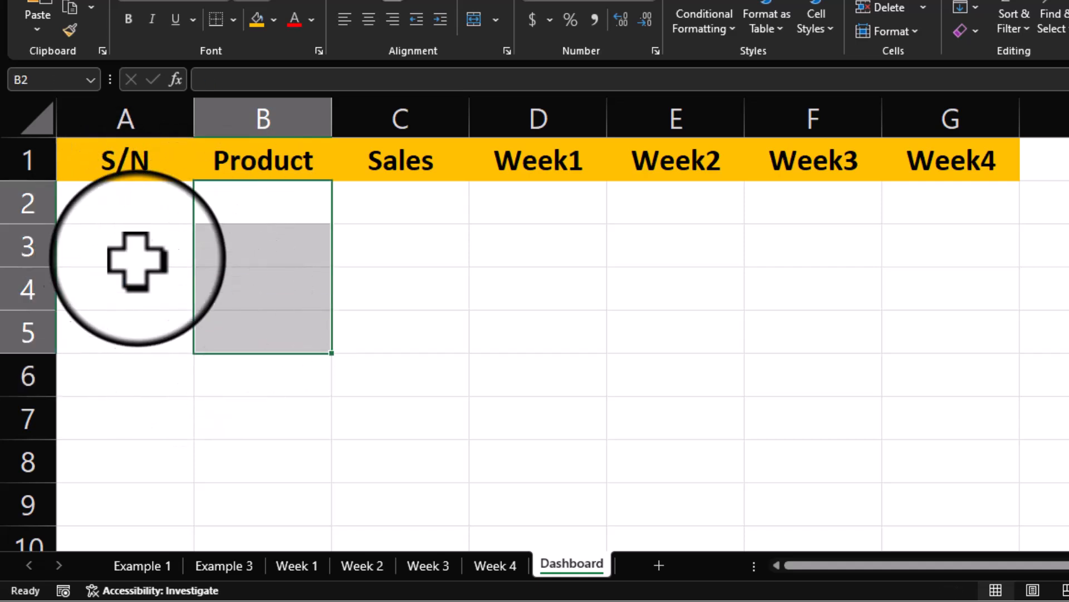
Step: Centre the serial cells A2:A14
drag(95, 207, 117, 540)
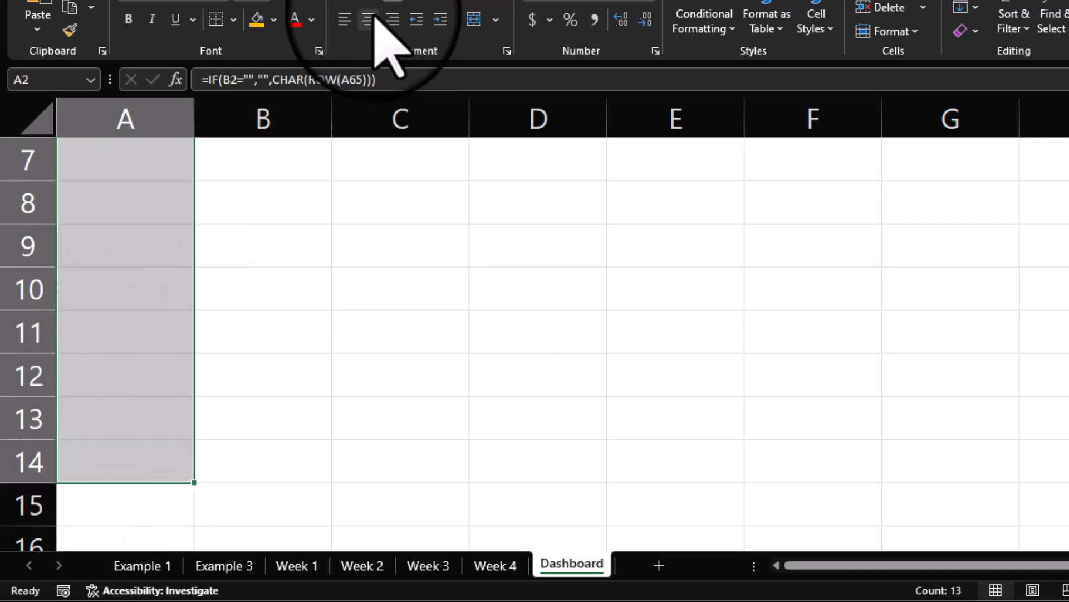
click(370, 19)
scroll(382, 108, up, 2)
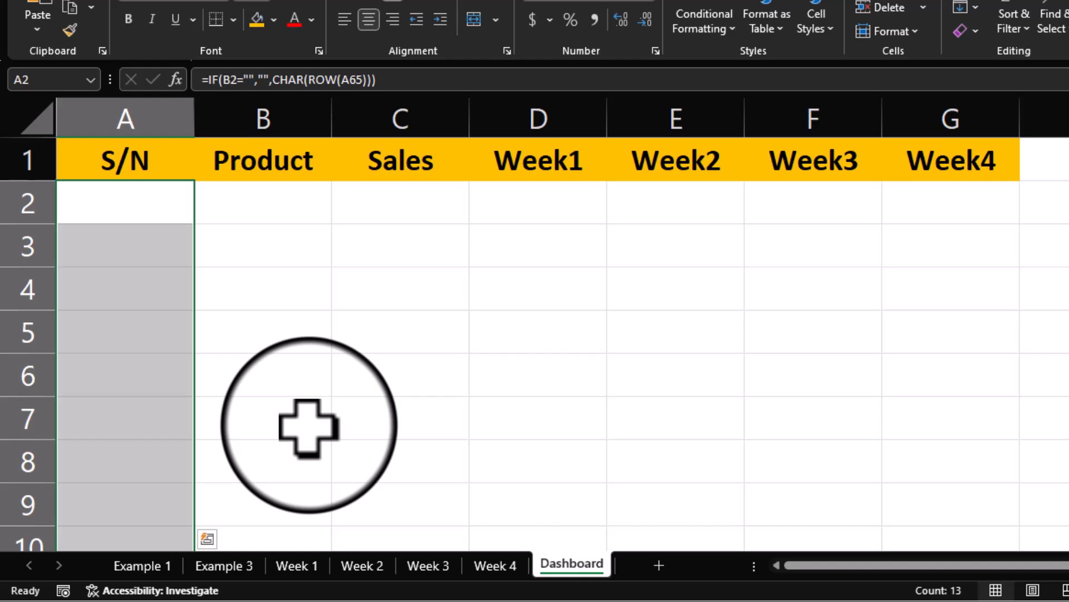
Step: Delete column C (Sales) so Week1–Week4 follow Product
click(412, 114)
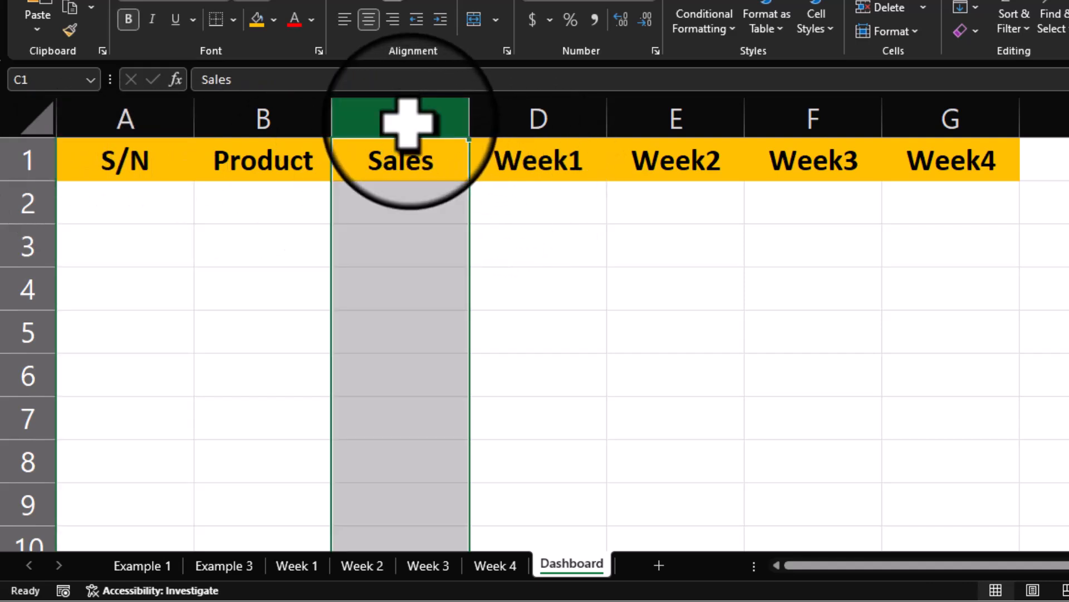
right_click(411, 126)
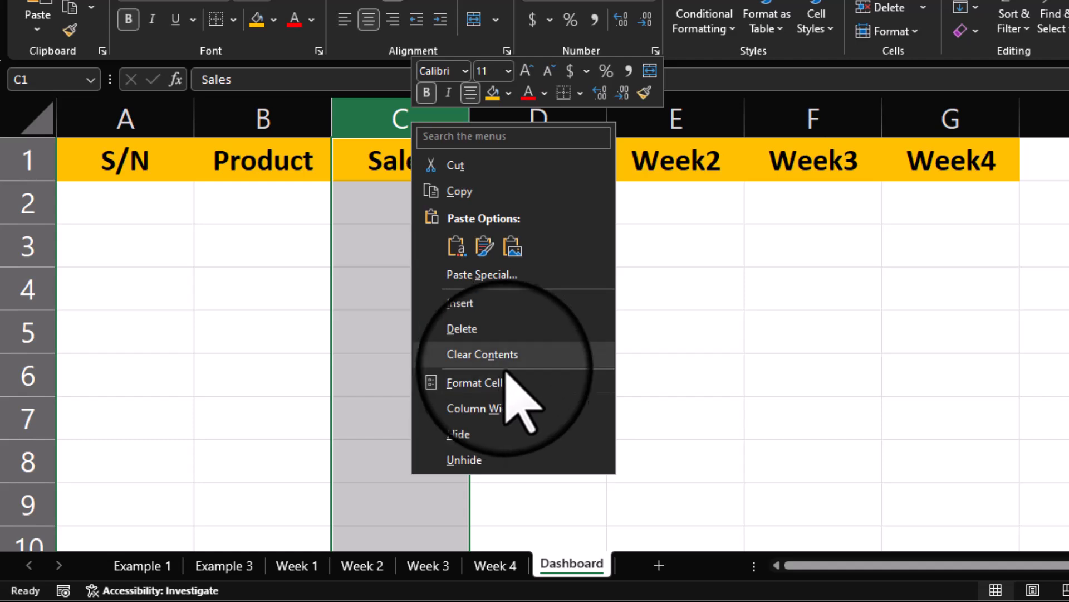
click(490, 329)
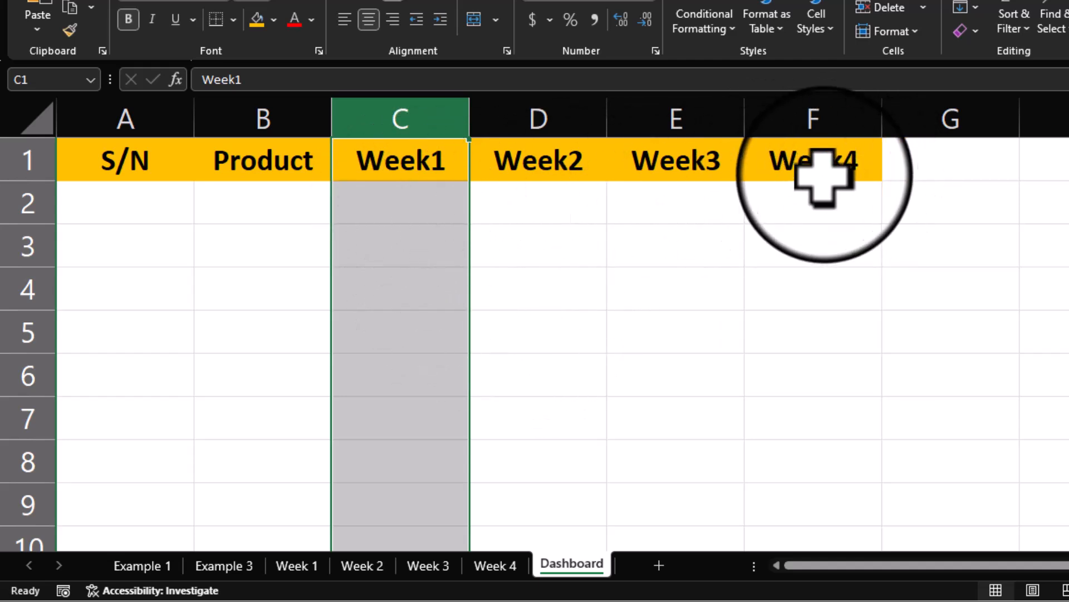
click(637, 276)
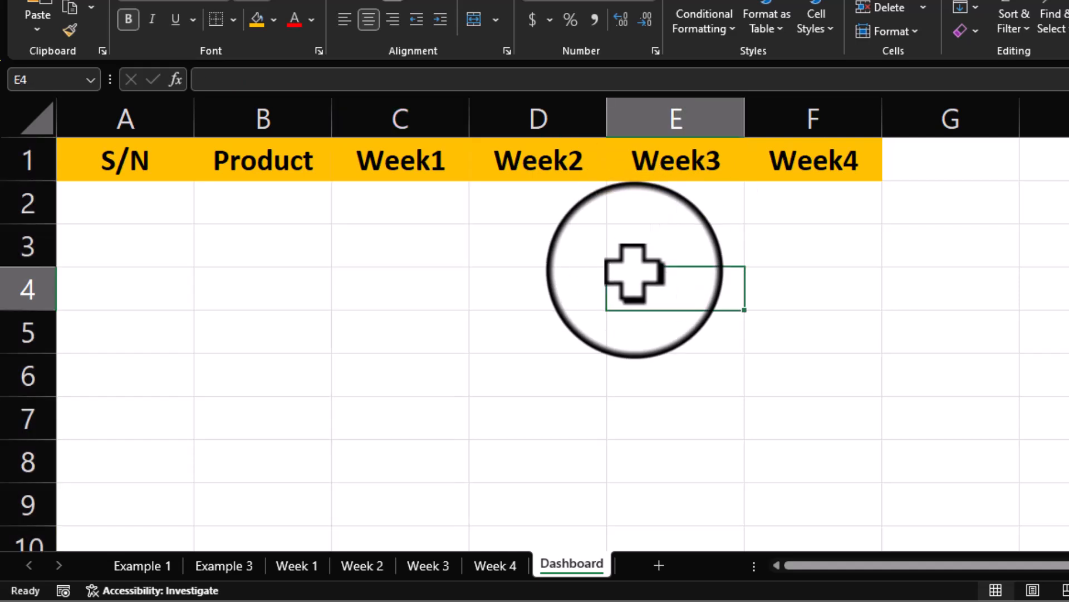
click(238, 212)
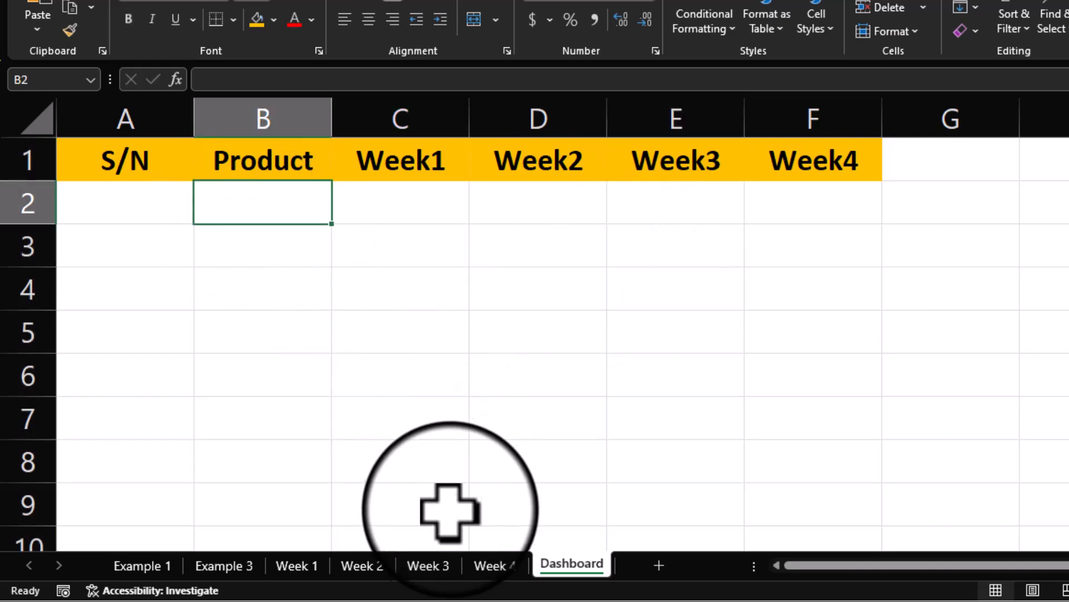
Step: Copy Week 1's product names A2:A9 into Dashboard B2:B9 and autofit column B
click(301, 566)
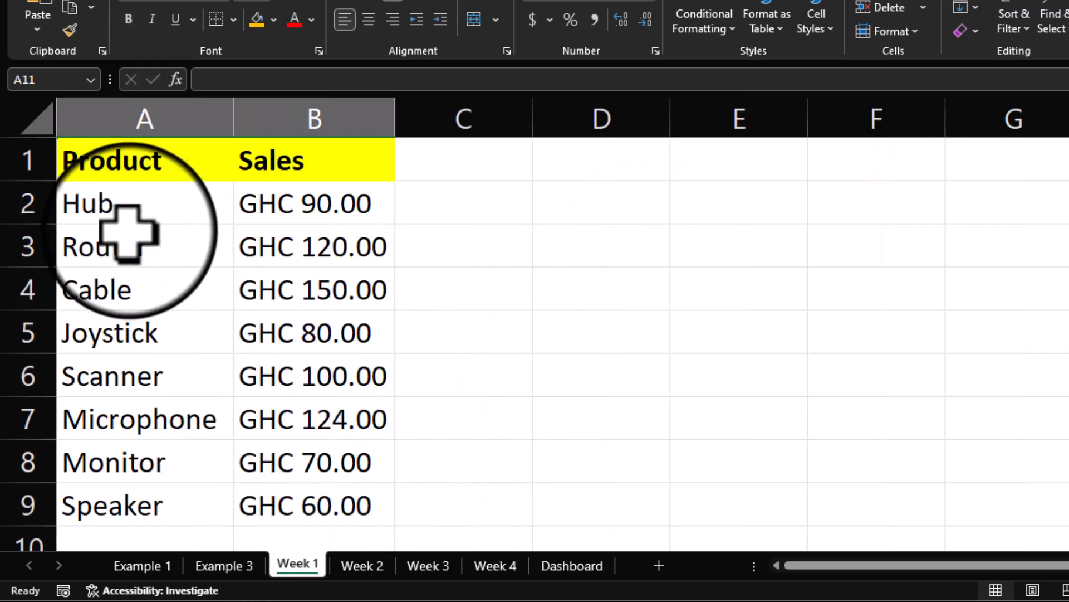
click(132, 205)
drag(132, 205, 152, 496)
key(ctrl+c)
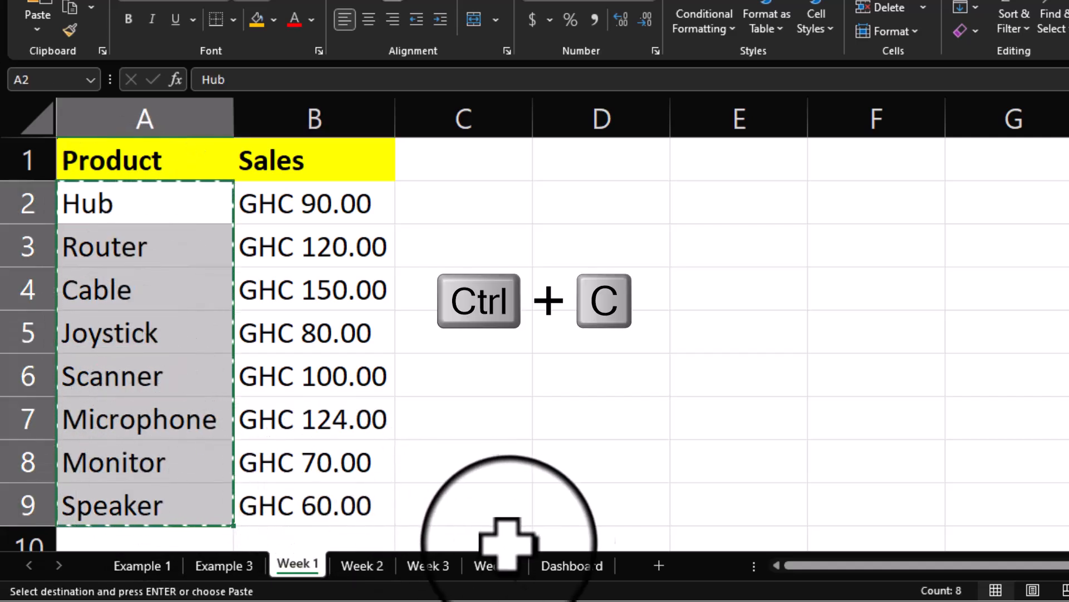
click(572, 565)
key(ctrl+v)
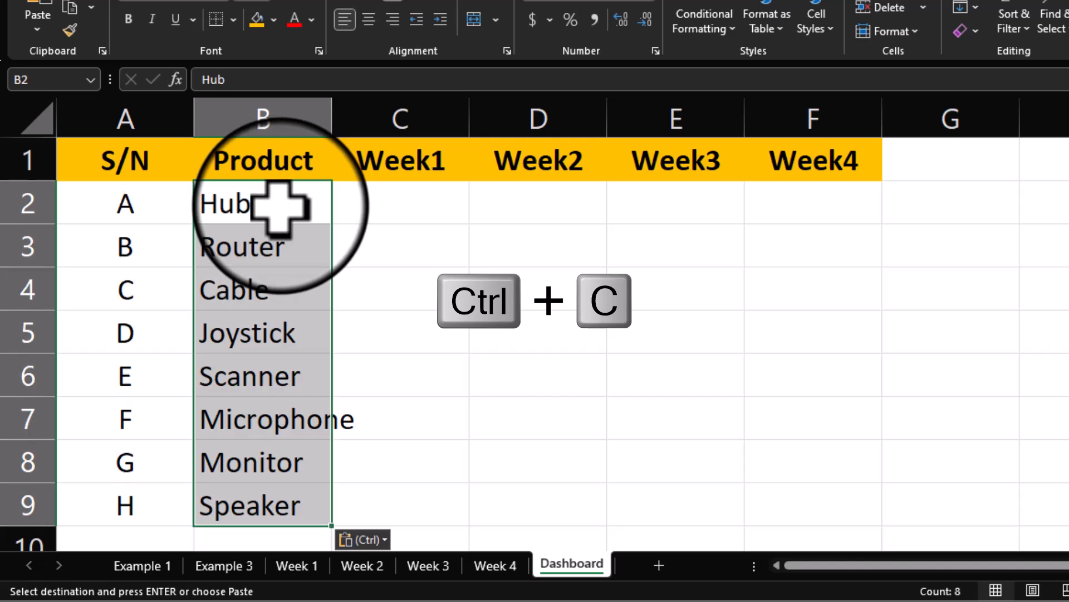
double_click(332, 119)
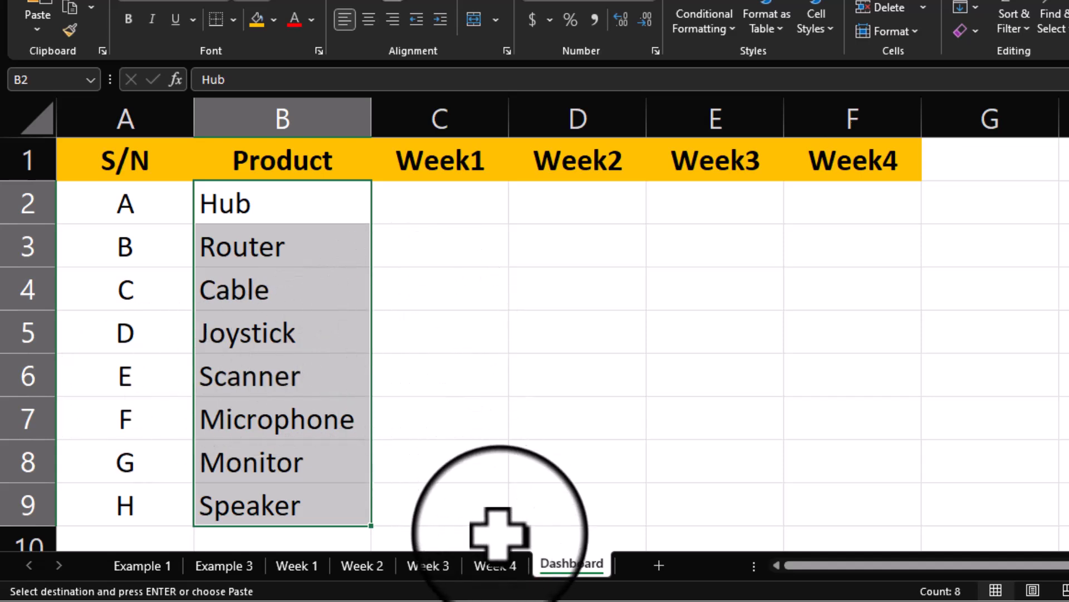
Step: On the Week 1 sheet, select the table A1:B9 and name it Week1 in the Name Box
click(295, 565)
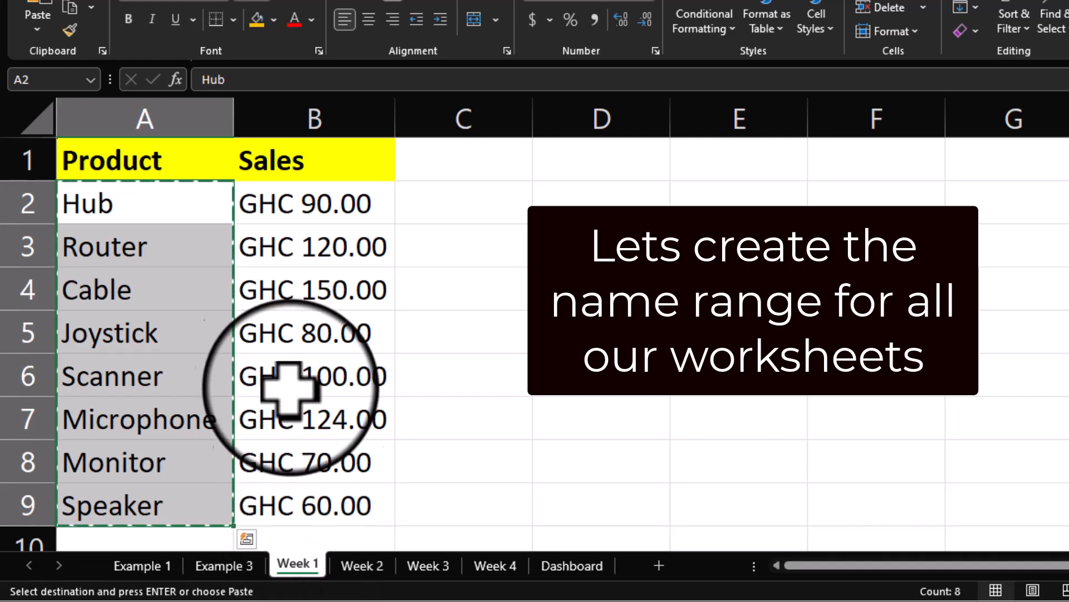
key(Escape)
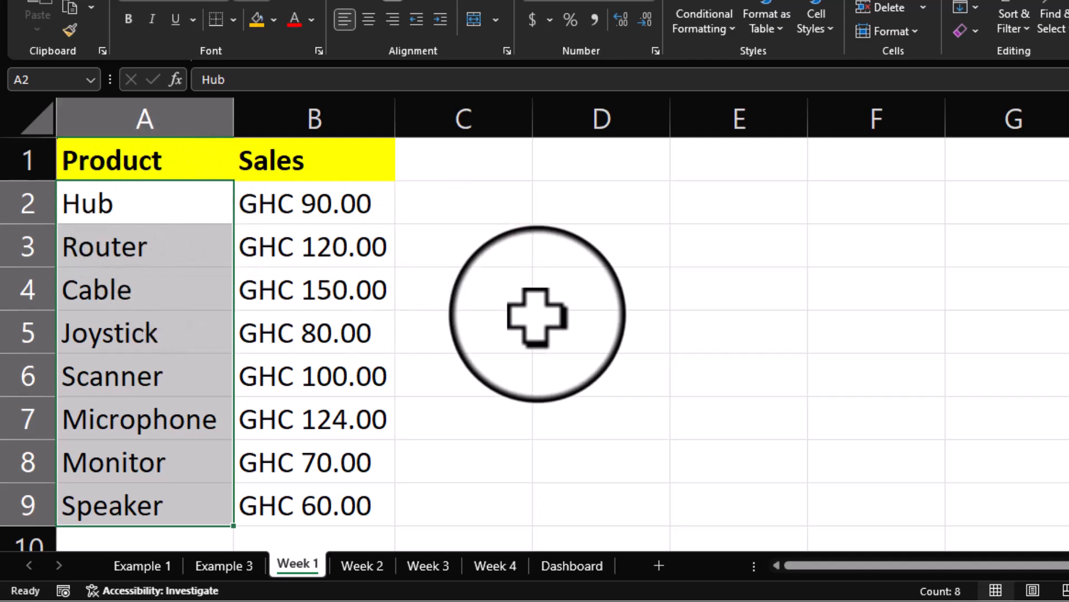
click(118, 159)
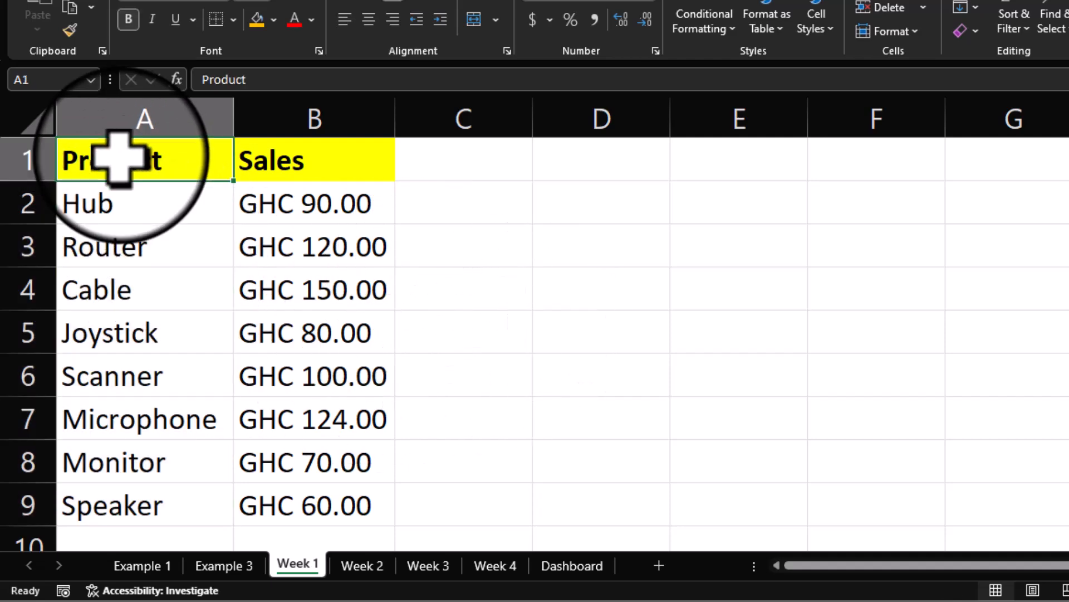
key(ctrl+a)
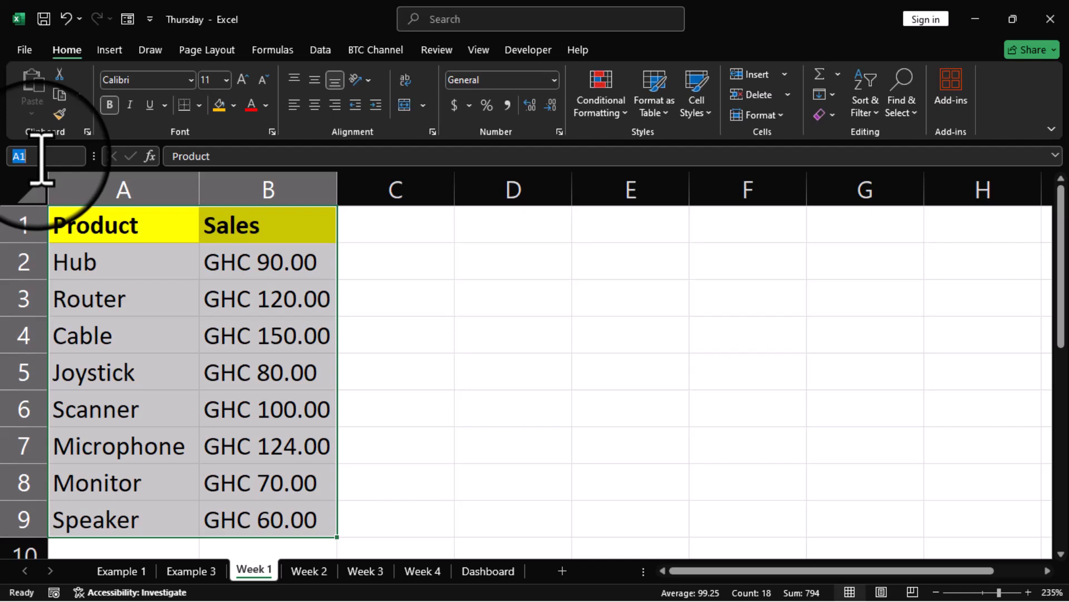
text(Week1)
key(Return)
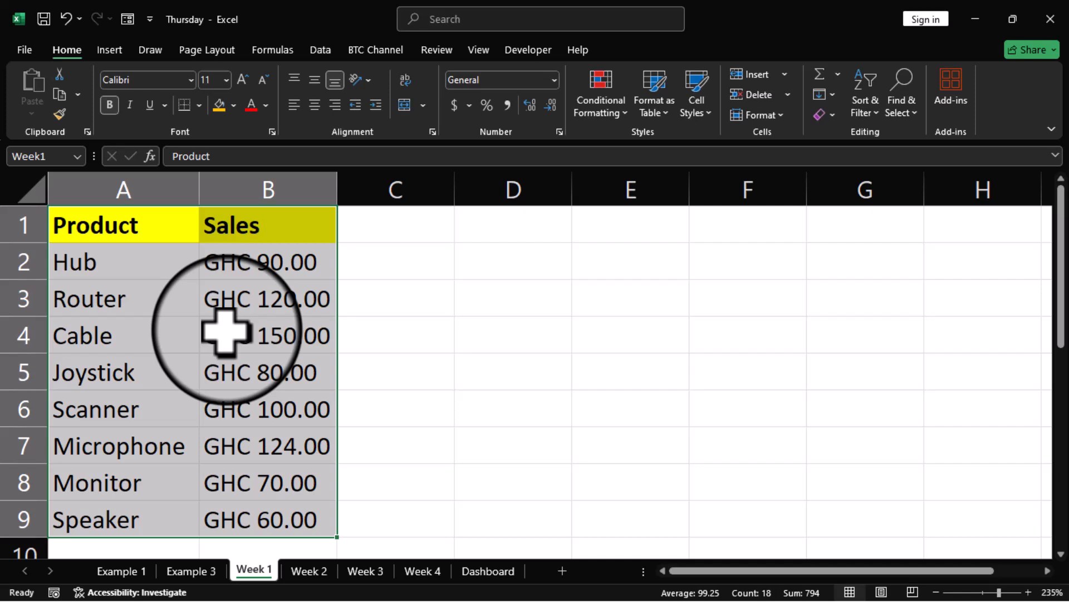
Step: Reselect A1:B9 from A1 to confirm it carries the name Week1
click(406, 337)
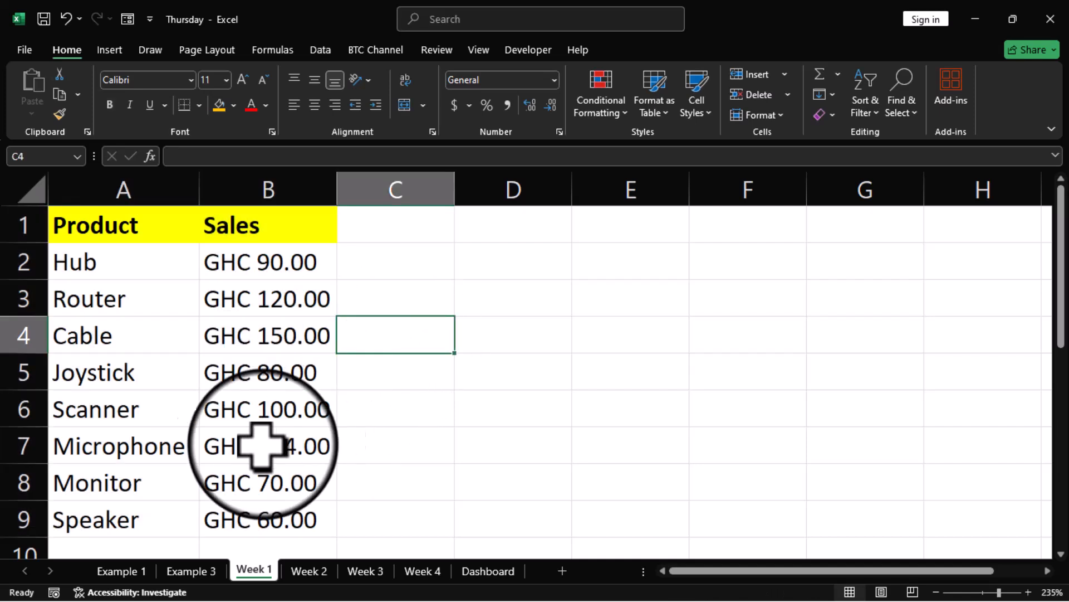
click(106, 225)
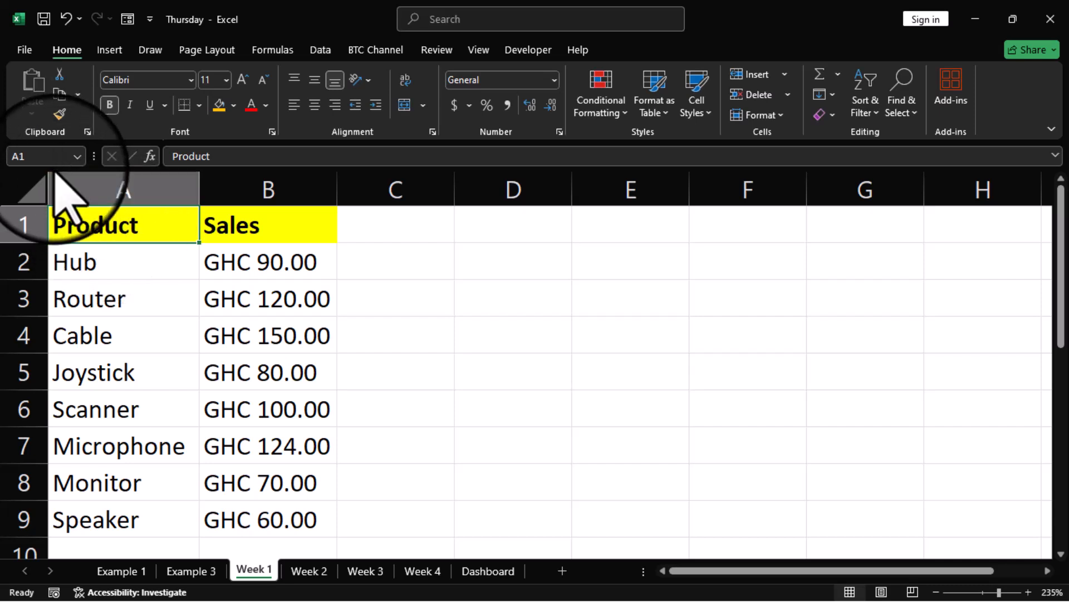
key(ctrl+shift+Right)
key(ctrl+shift+Down)
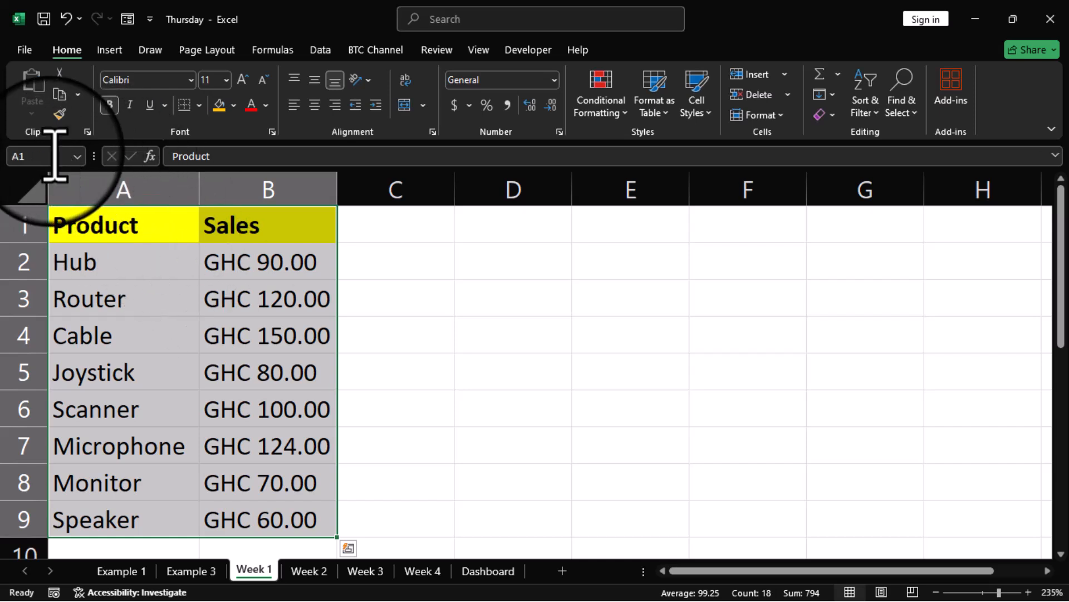
click(389, 359)
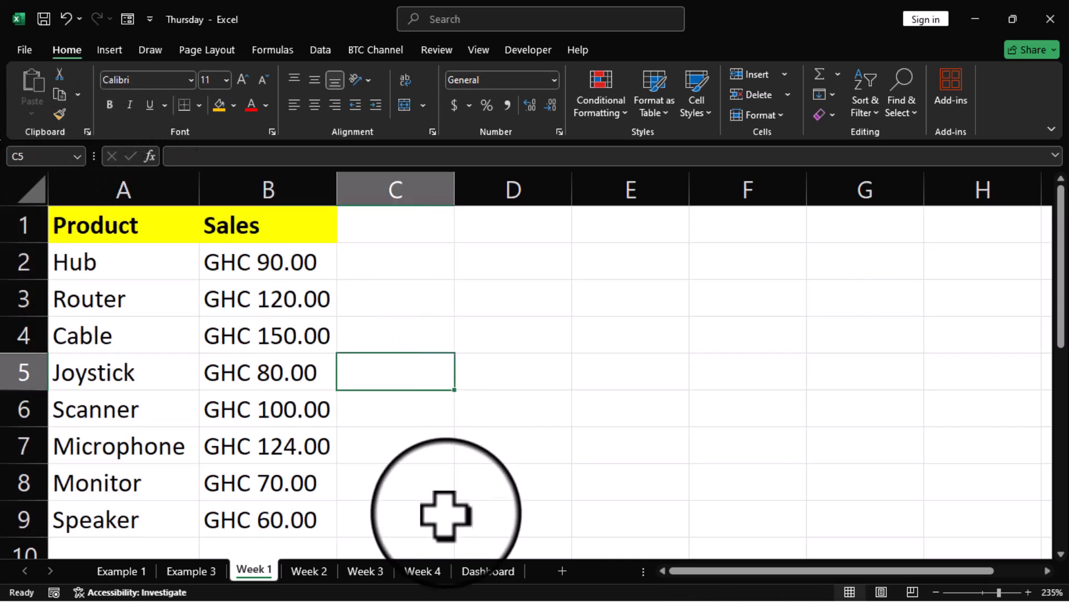
Step: On the Week 2 sheet, name the table A1:B9 Week2 via the Name Box
click(309, 571)
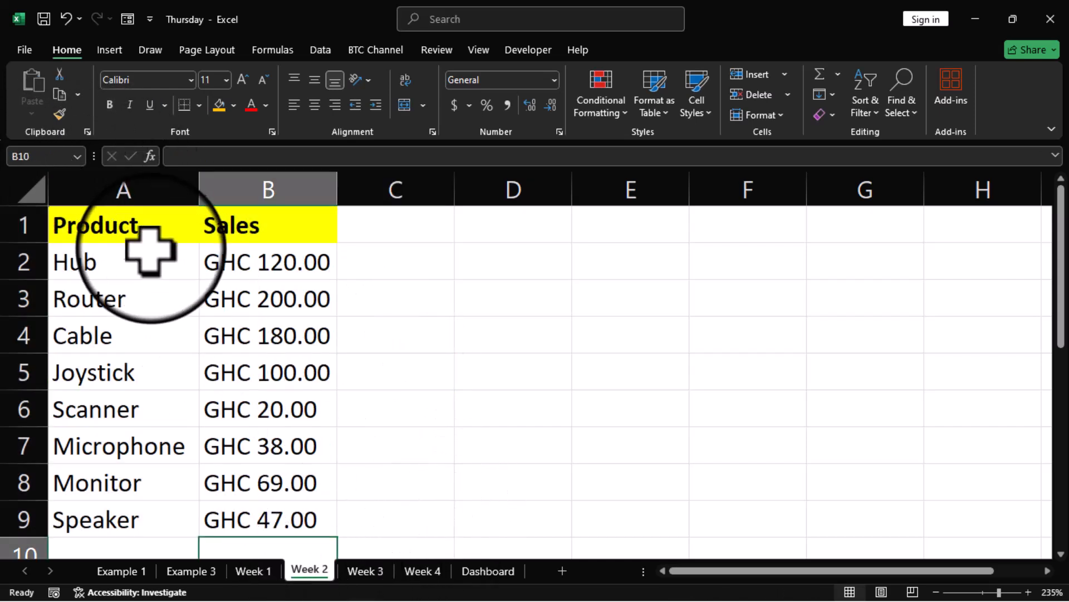
click(122, 240)
key(ctrl+a)
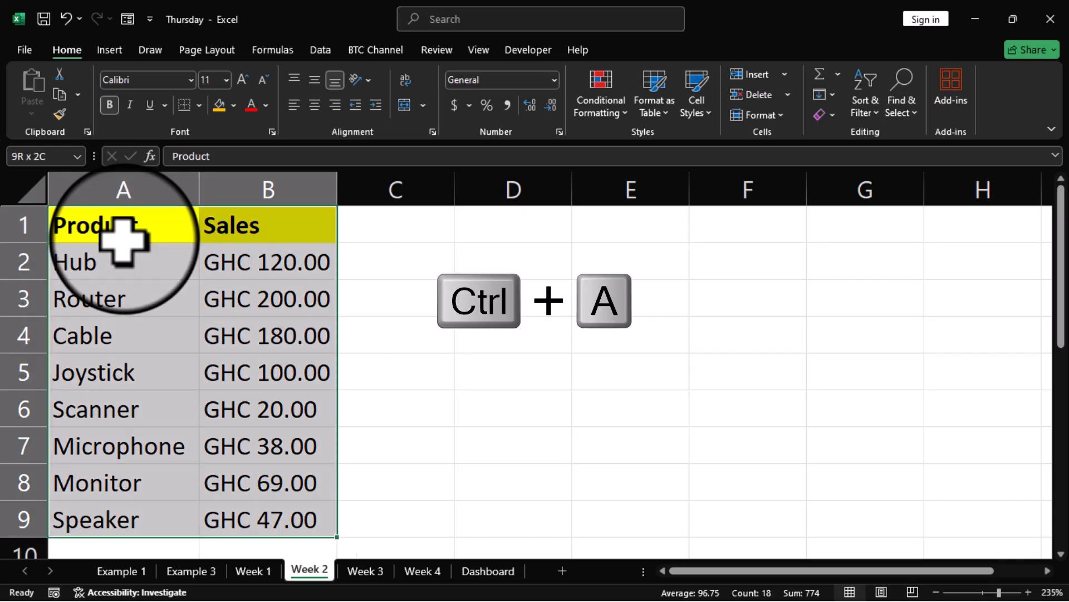
click(46, 157)
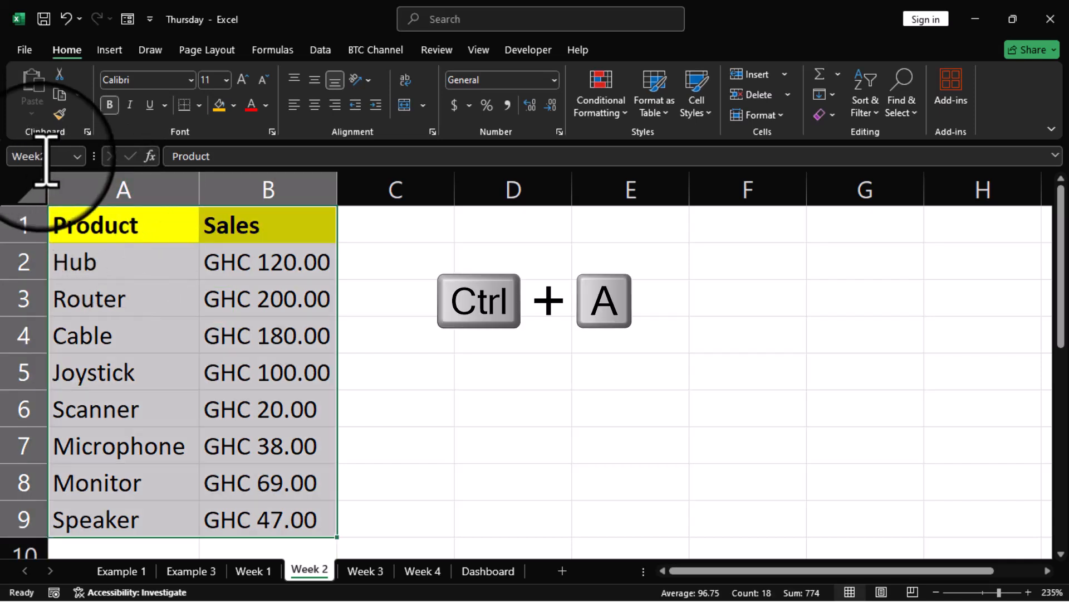
text(Week2)
key(Return)
click(485, 373)
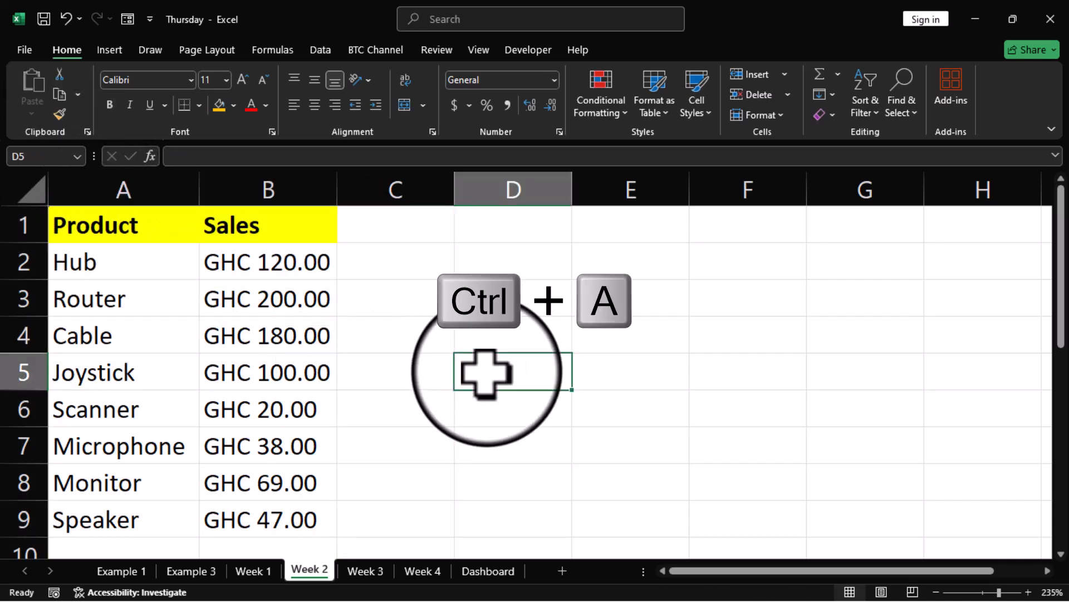
Step: Select the Week 3 table A1:B9 and bring up Name Manager with Ctrl+F3
click(368, 573)
click(99, 233)
key(ctrl+a)
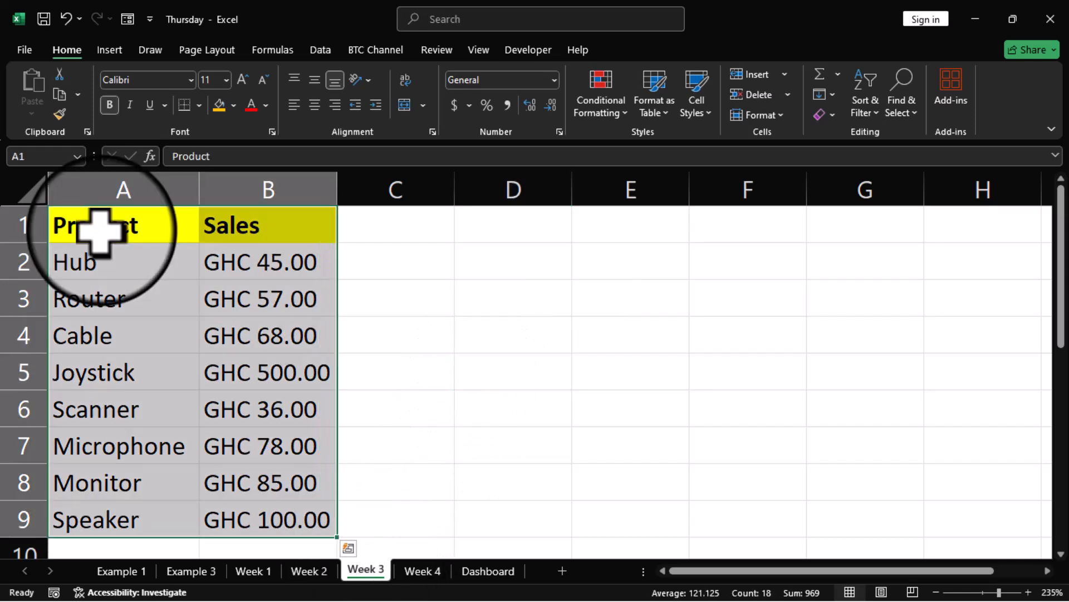
key(ctrl+F3)
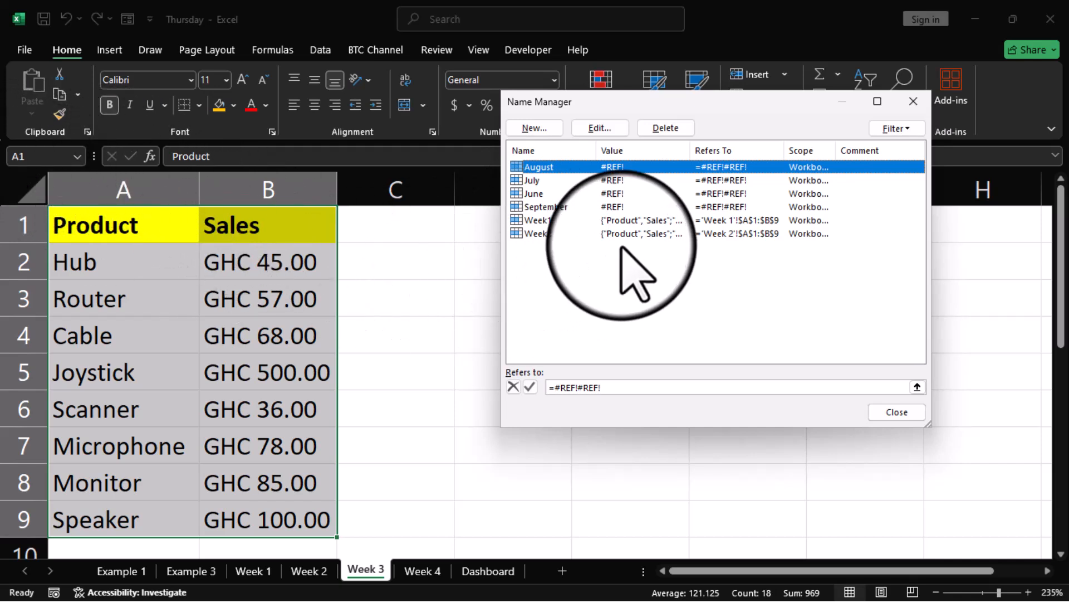
Step: Add a new name Week3 referring to 'Week 3'!$A$1:$B$9, then close Name Manager
click(532, 129)
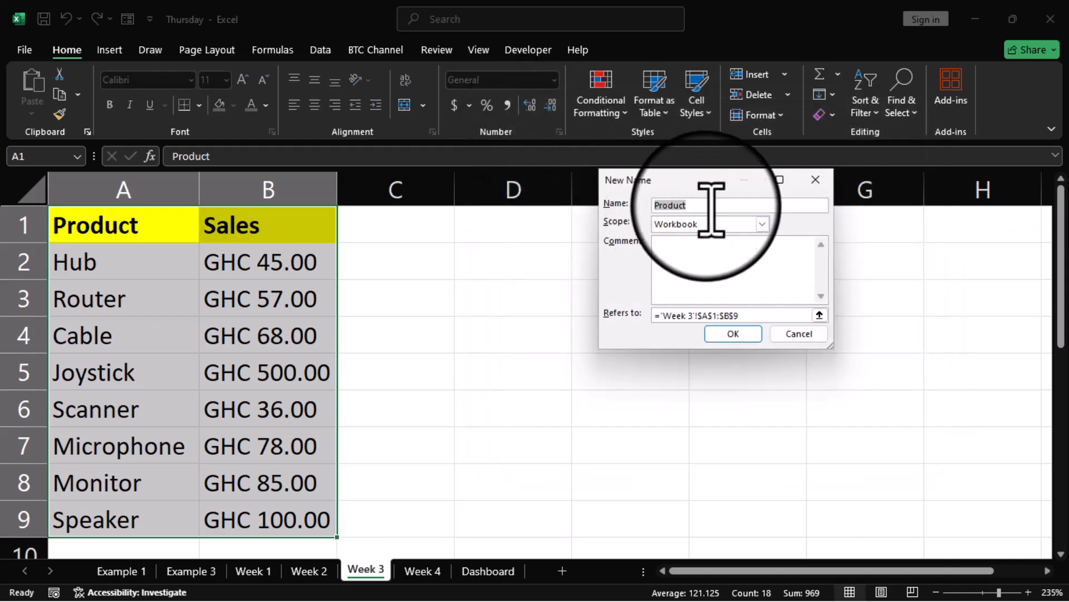
text(Week3)
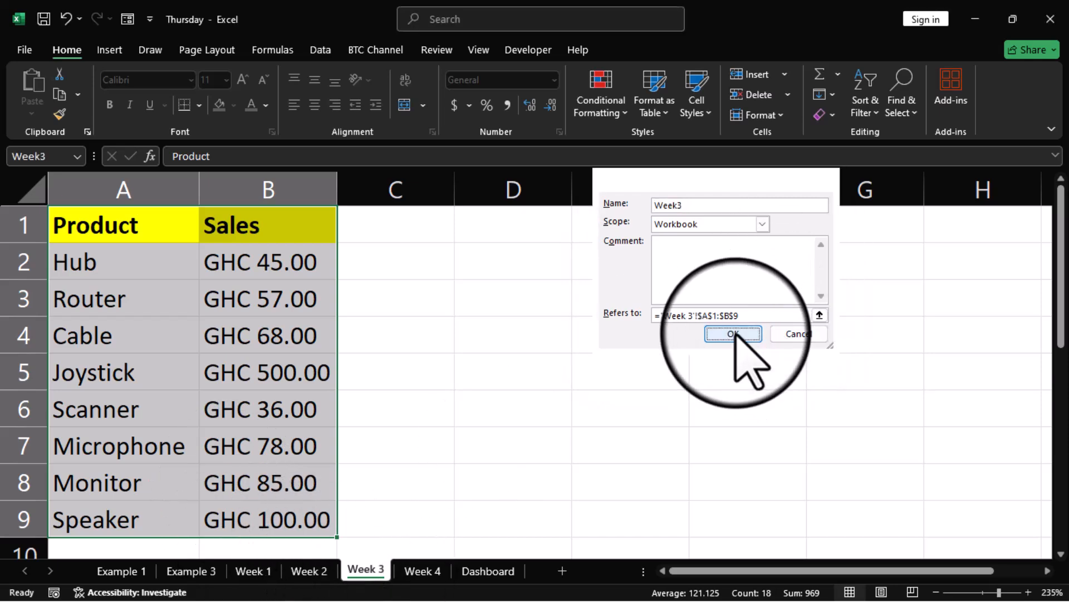
click(733, 334)
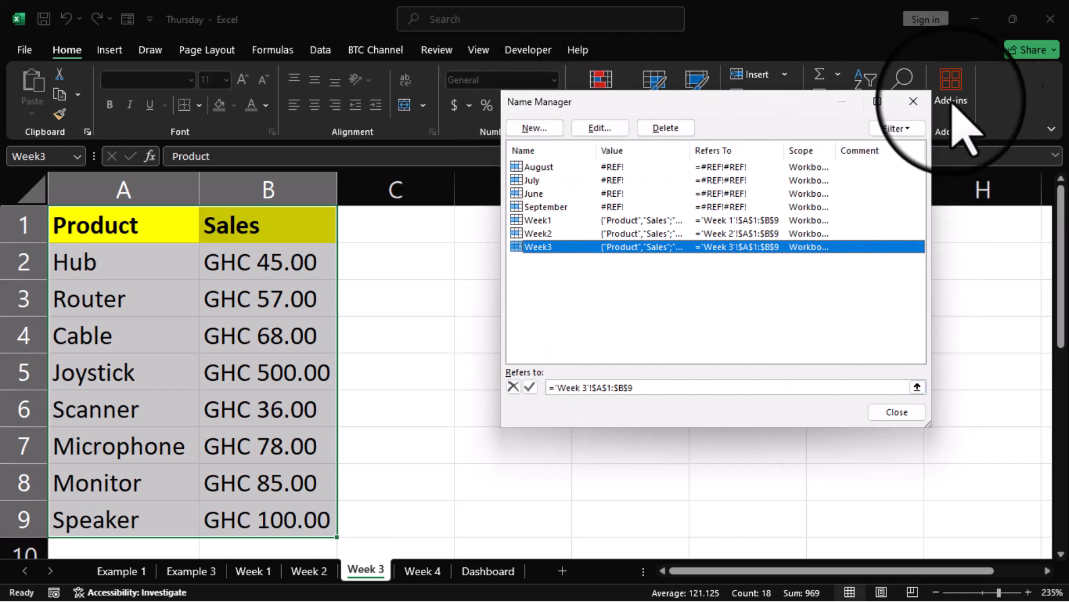
click(914, 101)
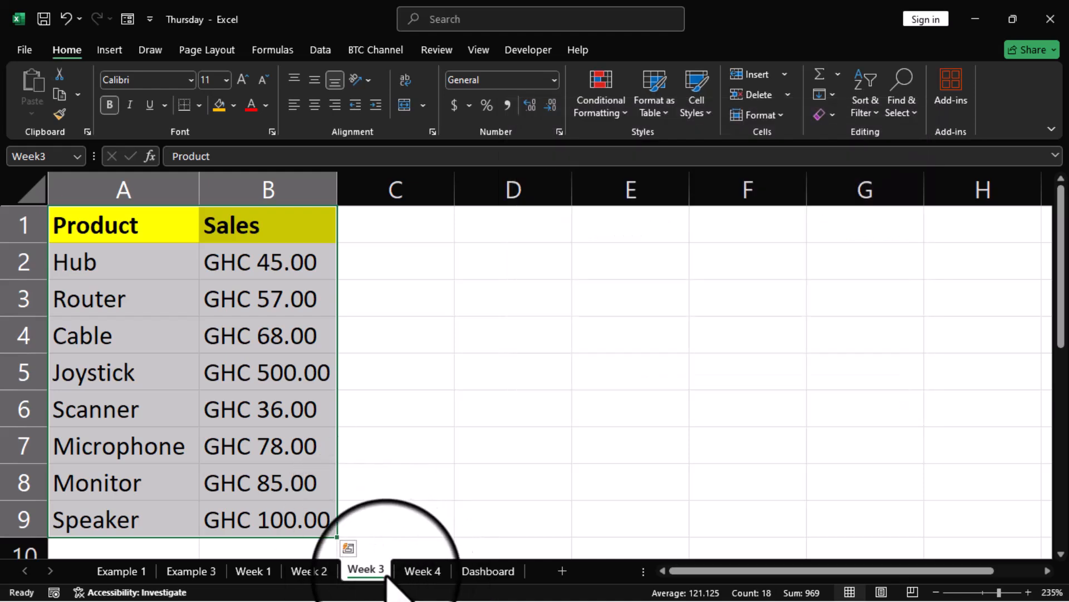
Step: On the Week 4 sheet, name the table A1:B9 Week4 via the Name Box
click(420, 572)
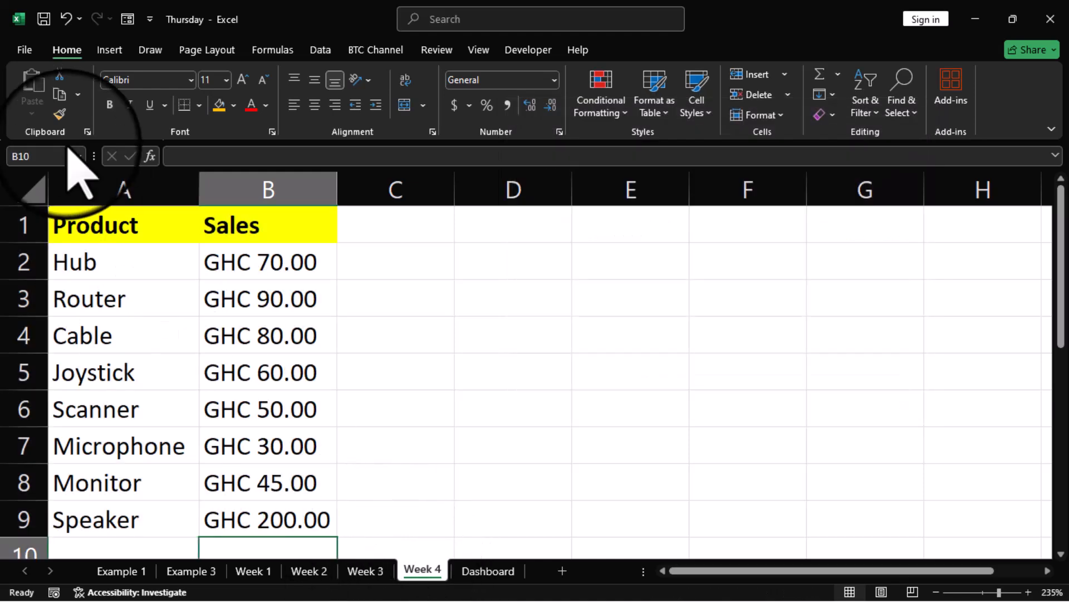
click(83, 228)
key(ctrl+a)
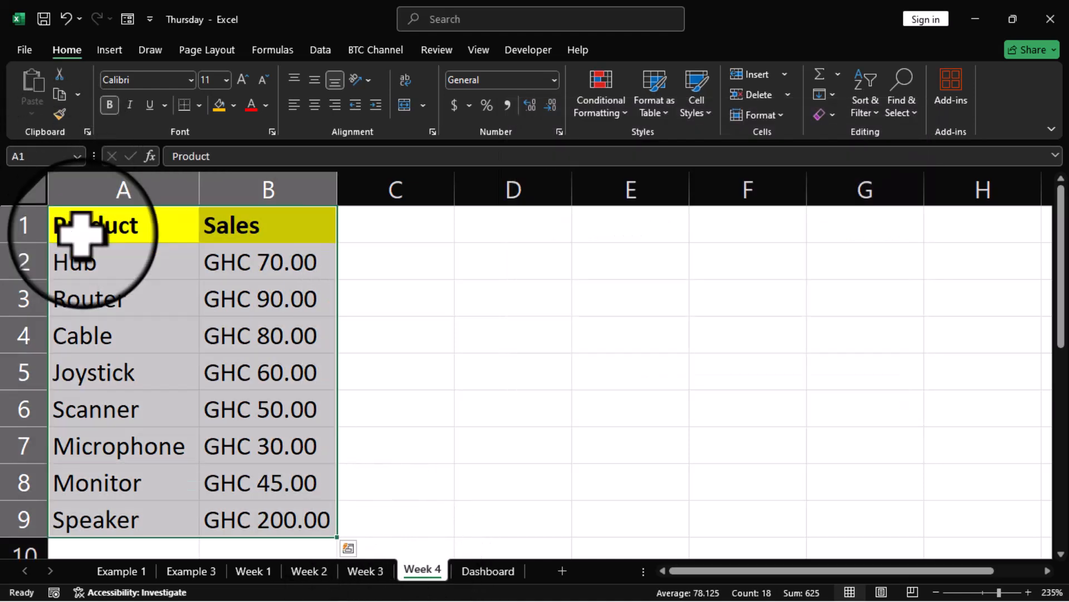
click(47, 159)
text(Week4)
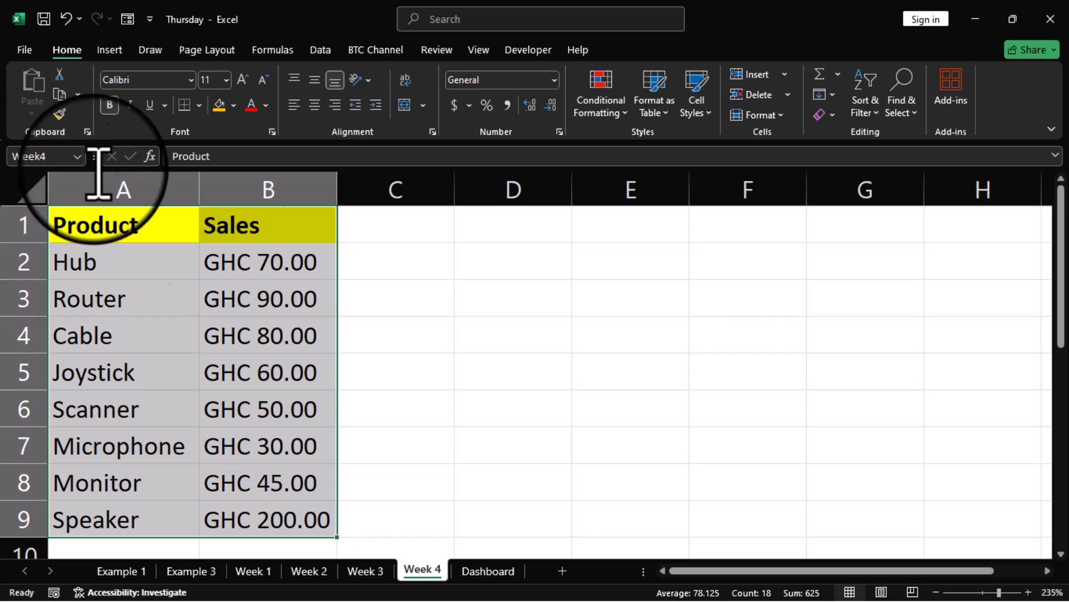
key(Return)
click(456, 398)
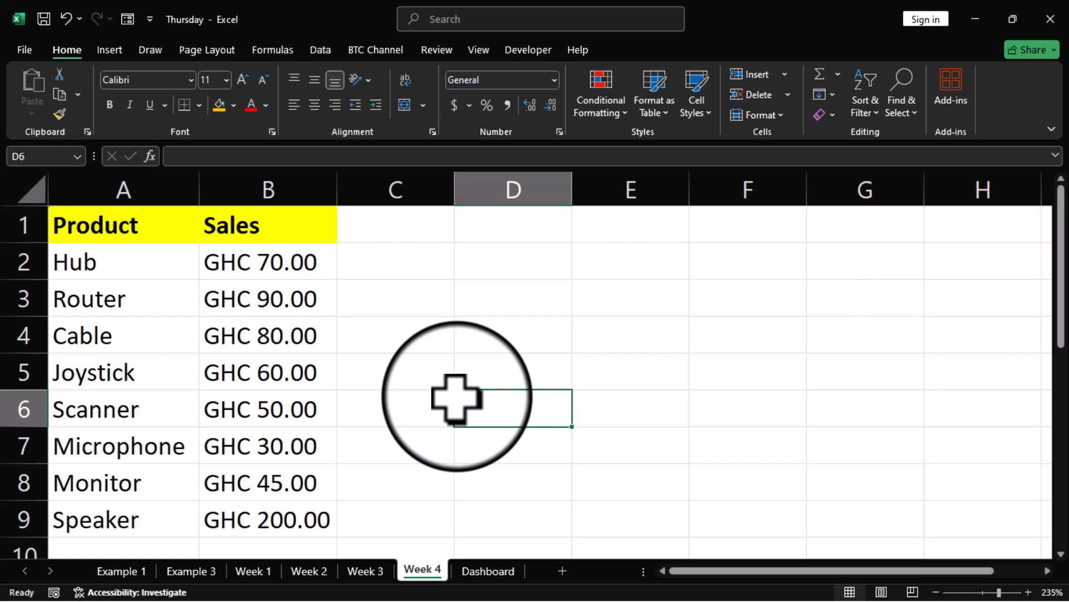
Step: Review the Week 1 to Week 4 sheets in turn, ending on Week 1
click(253, 571)
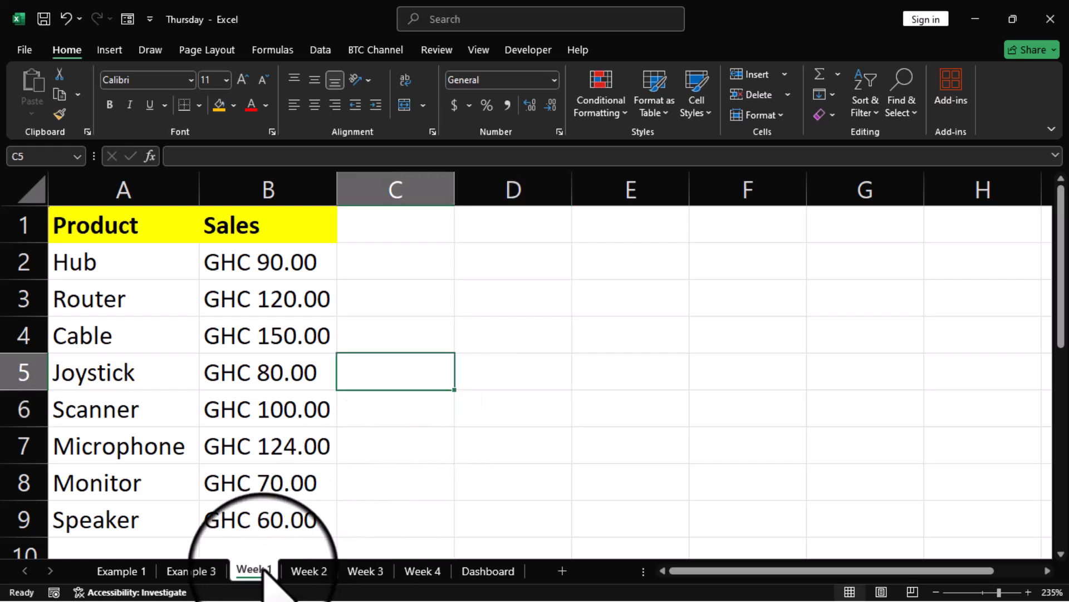
click(306, 571)
click(366, 571)
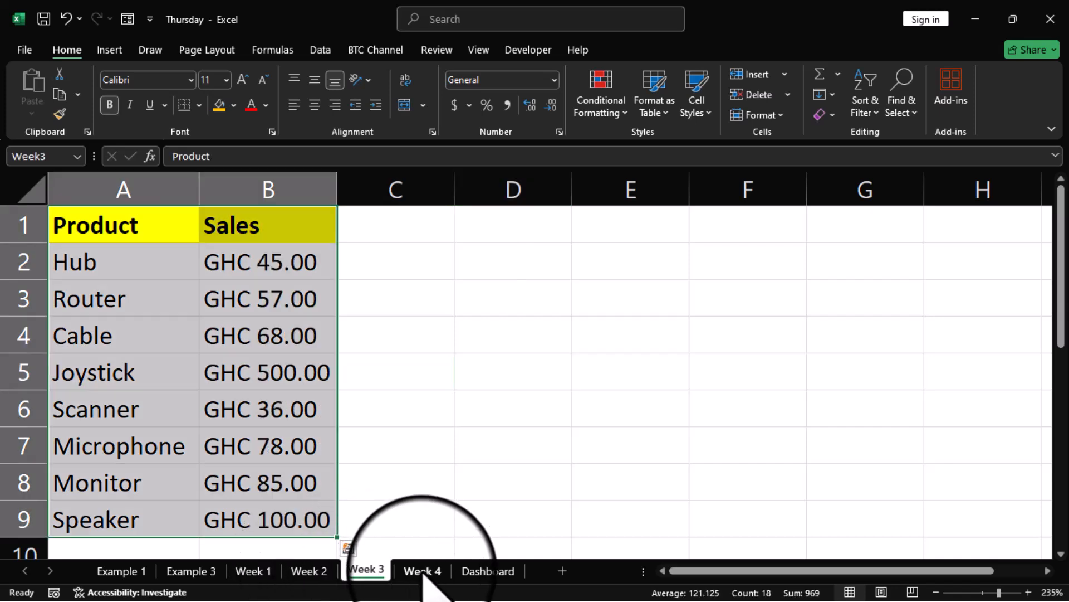
click(415, 570)
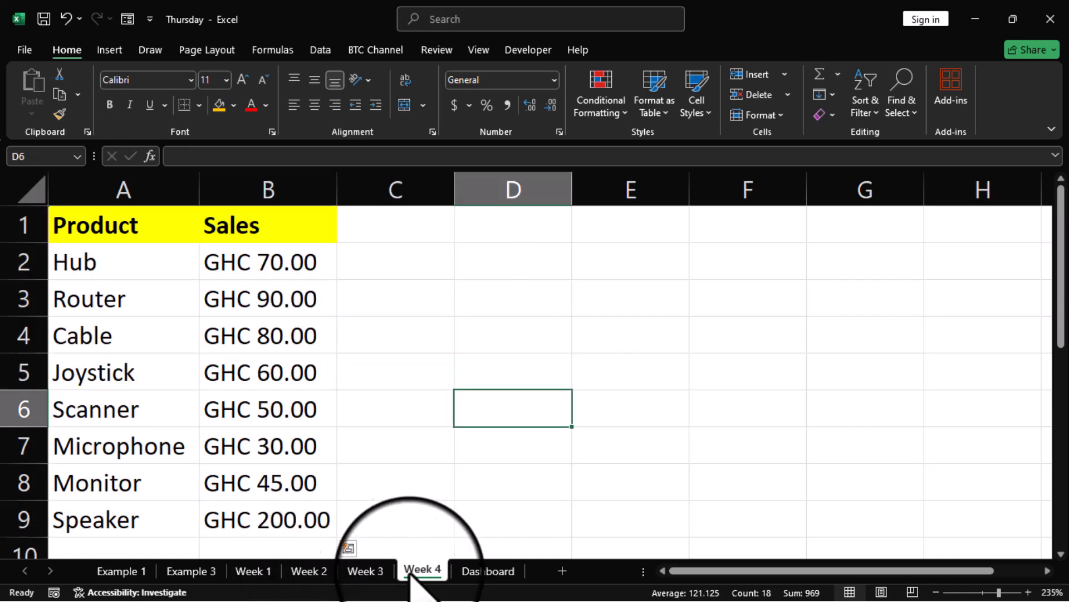
click(254, 571)
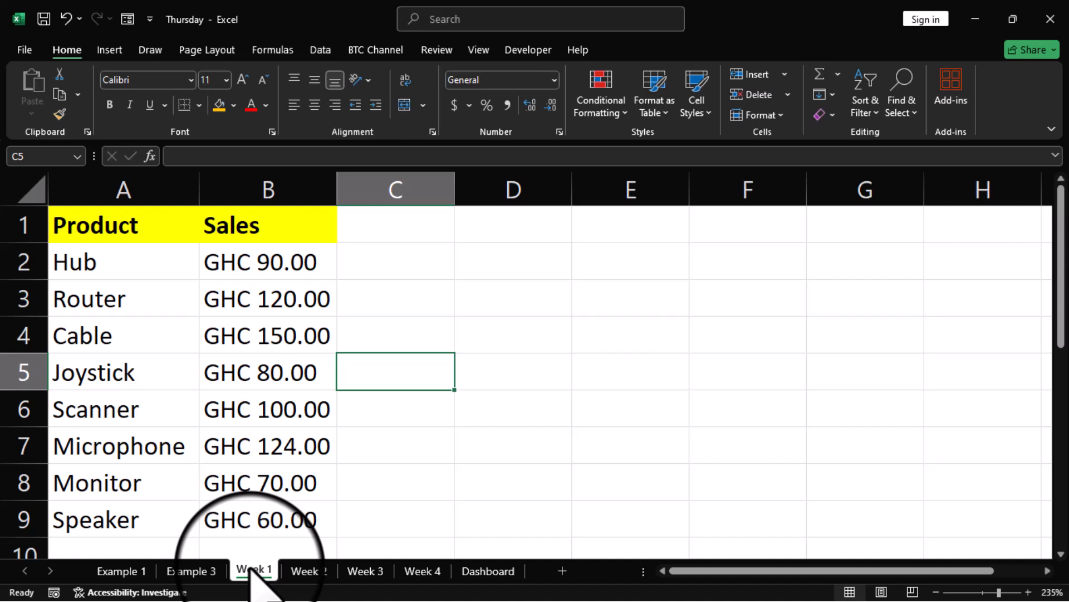
Step: On the Dashboard, begin =VLOOKUP in C2 using Hub in B2 as the lookup value
click(491, 571)
click(372, 259)
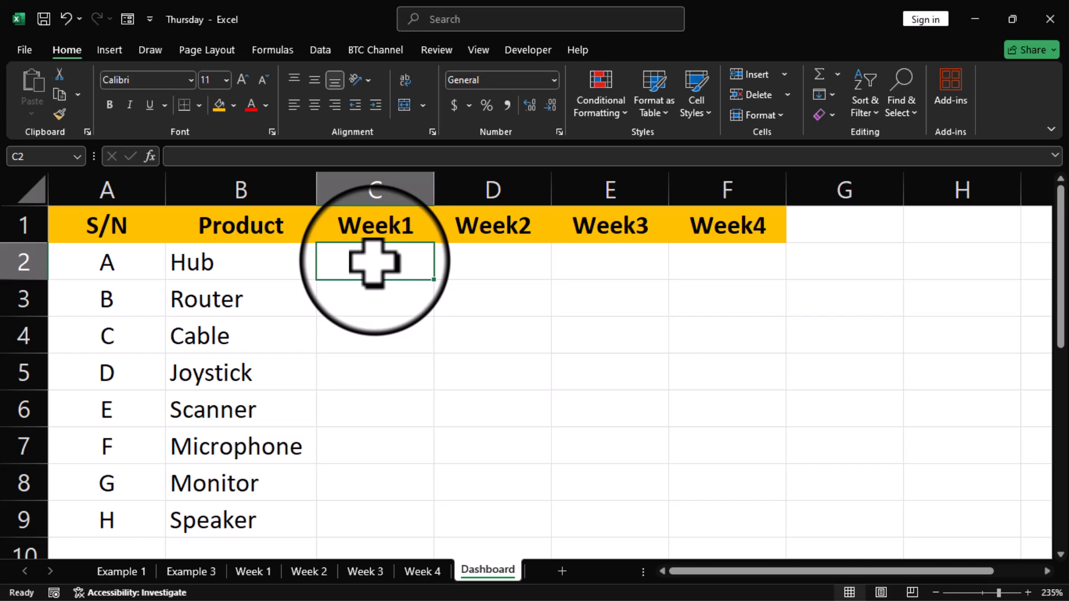
text(=vlo)
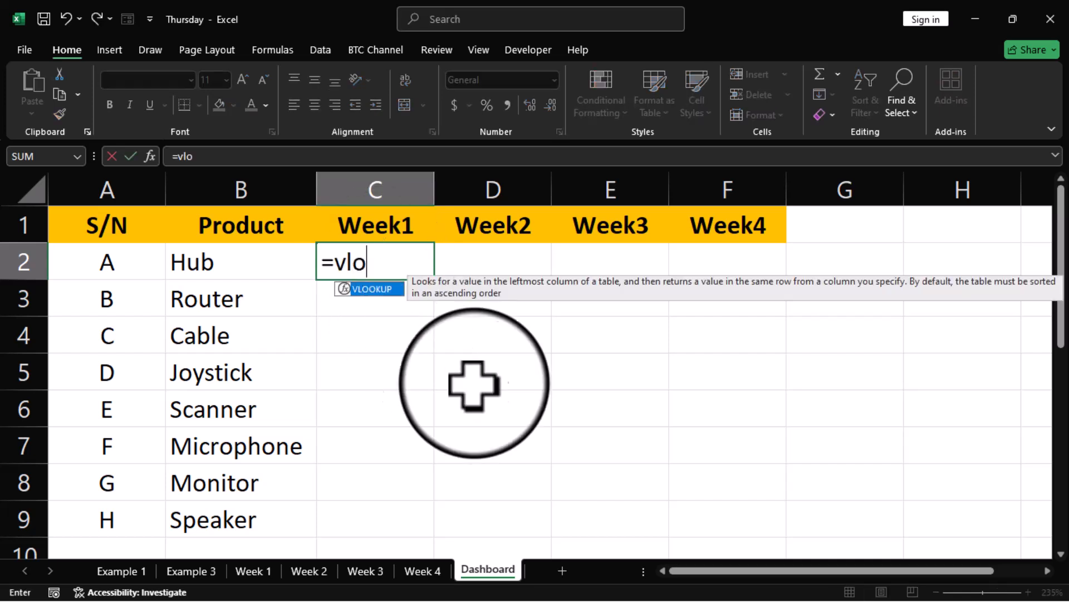
key(Tab)
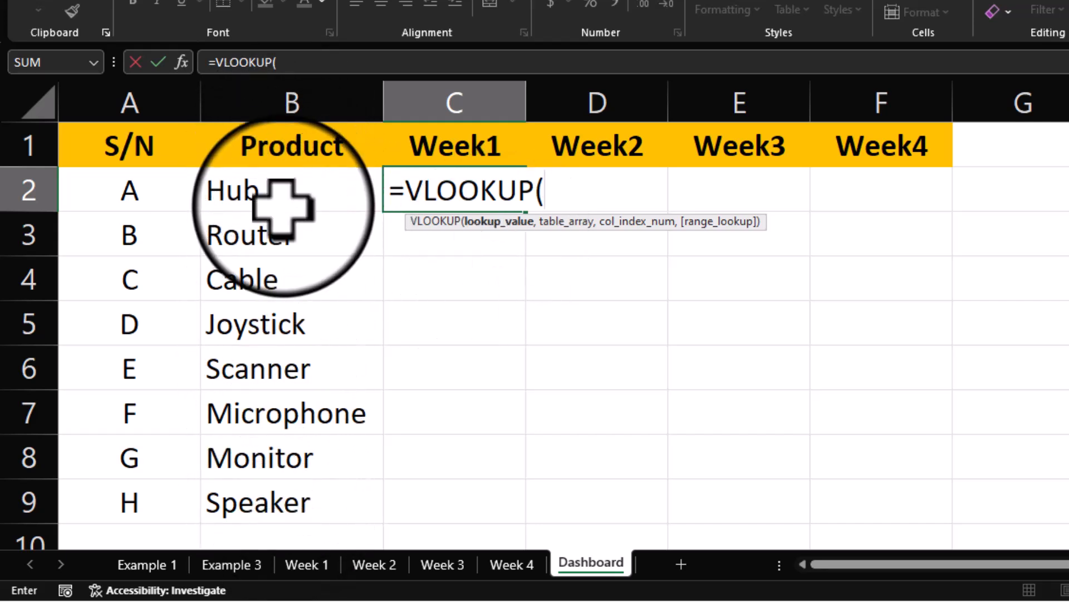
click(273, 192)
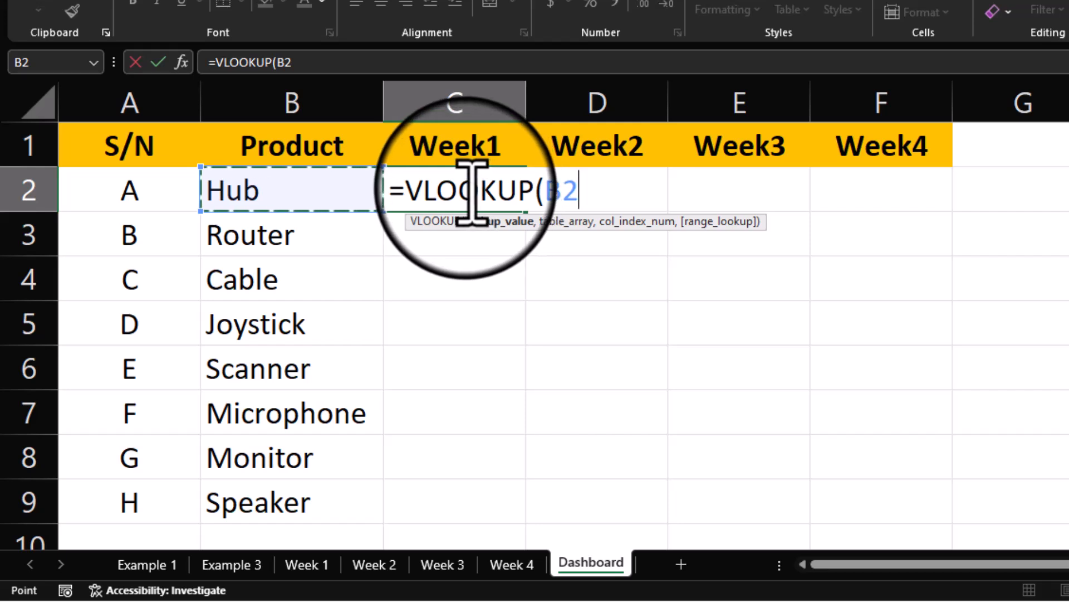
Step: Change the lookup reference to $B2 with F4, then move to the table argument
text(,)
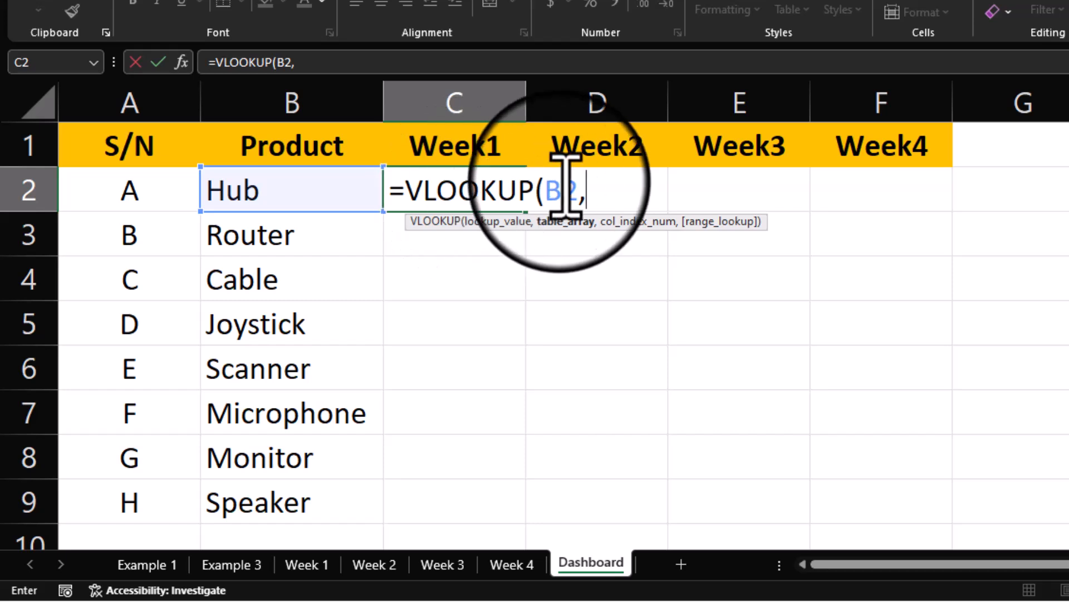
click(563, 192)
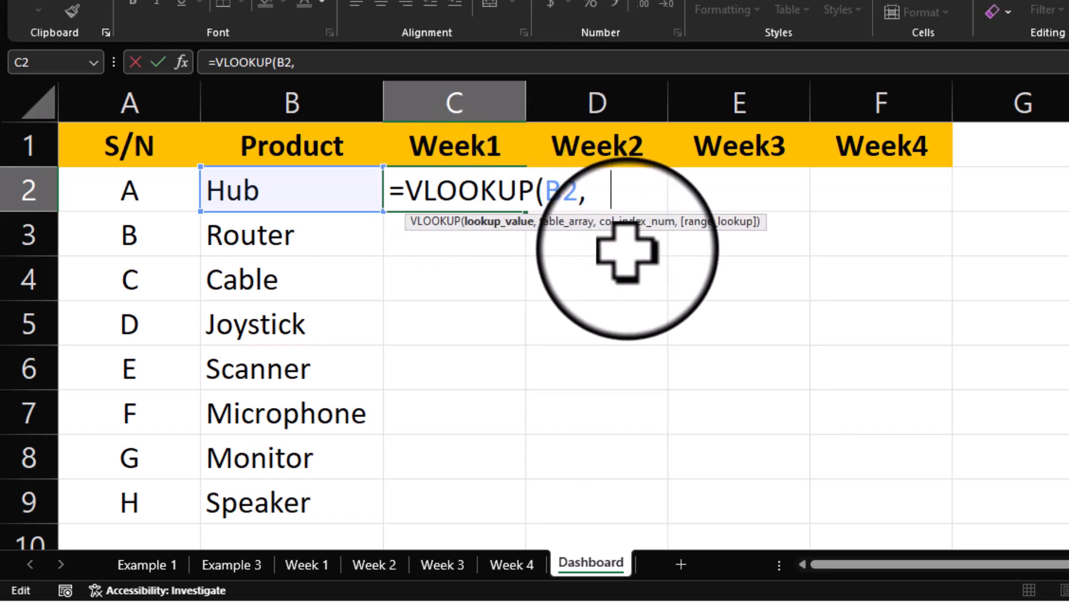
key(F4)
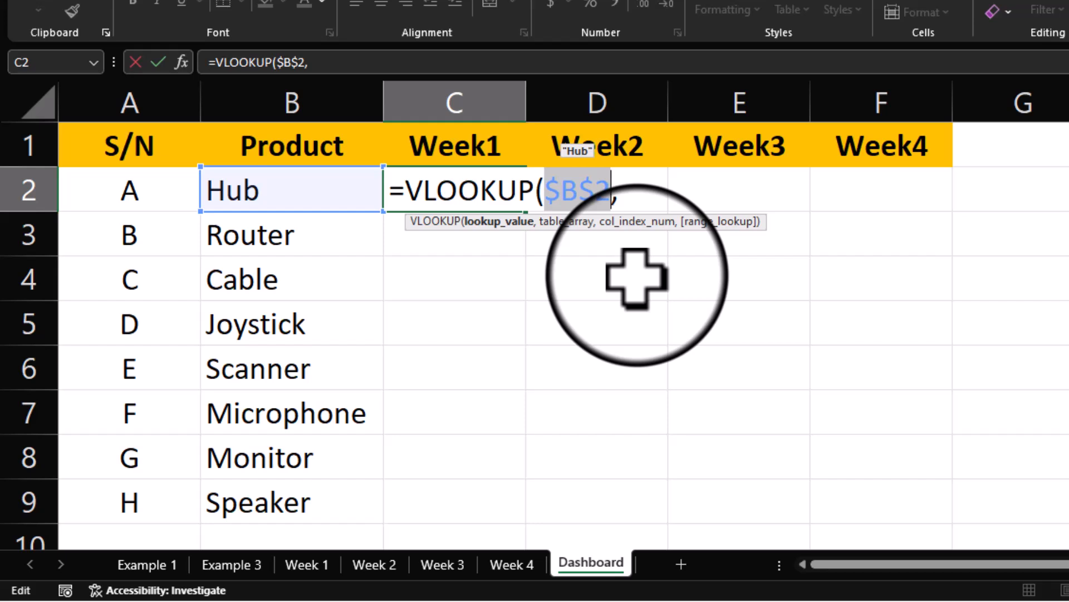
key(F4)
key(F4)
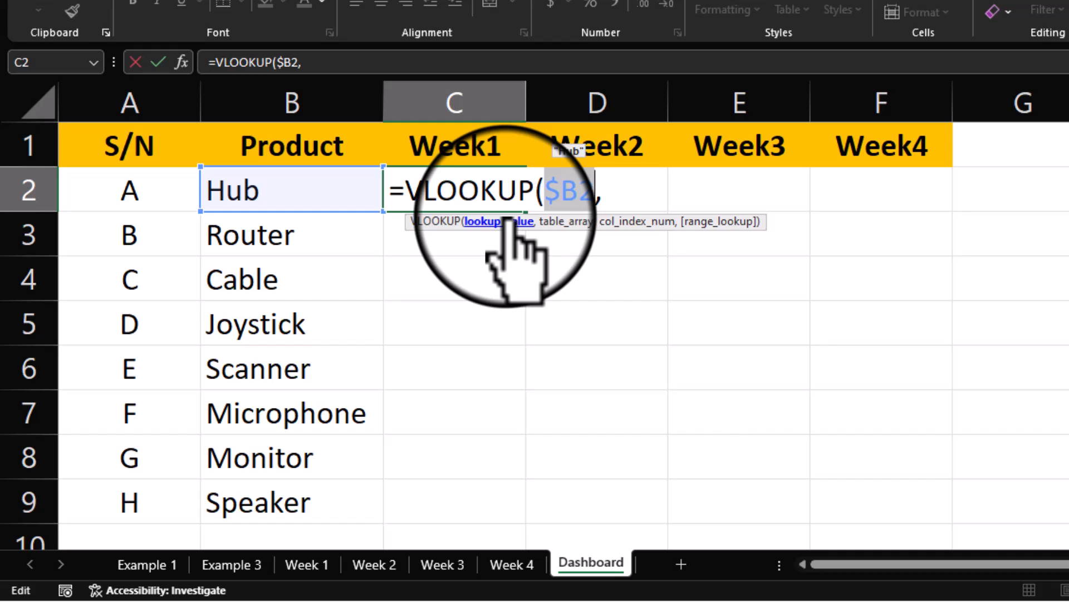
click(621, 203)
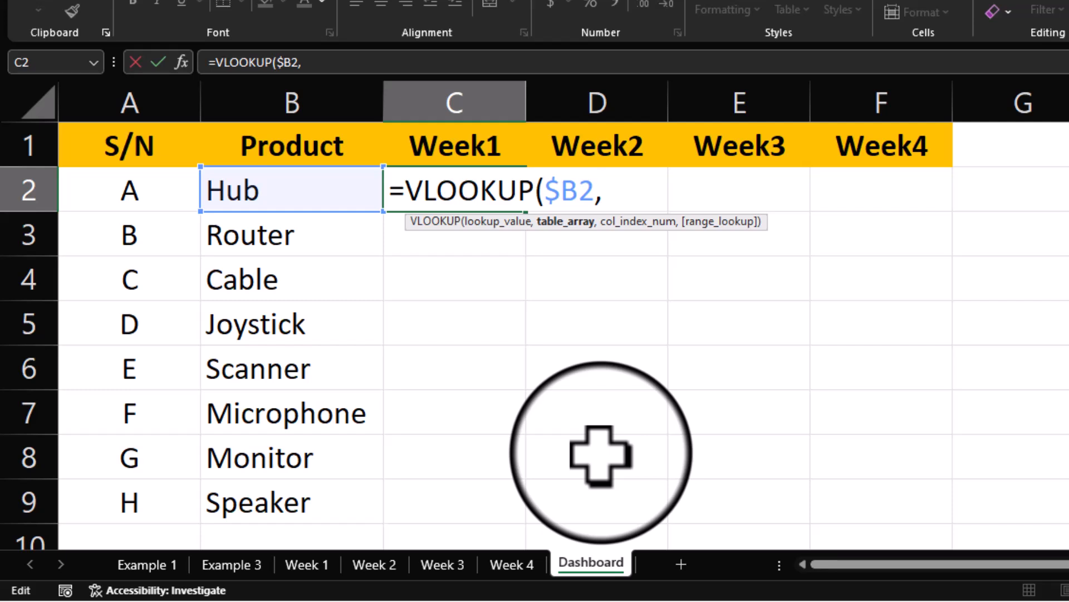
Step: Enter INDIRECT(C$1) as the table array, pointing at the Week1 header in C1
text(INDIRECT()
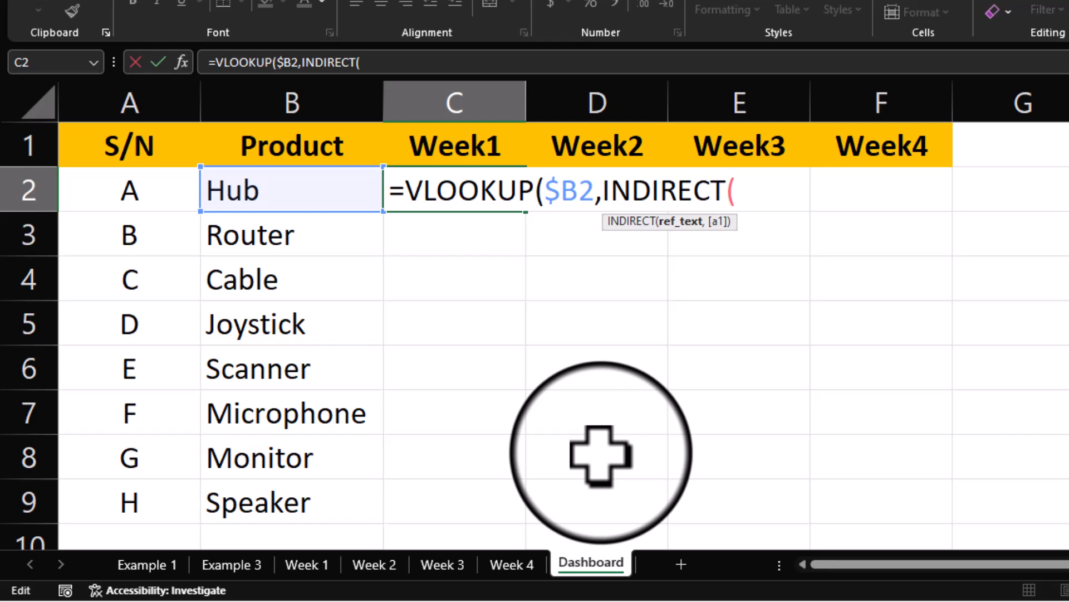
text(we)
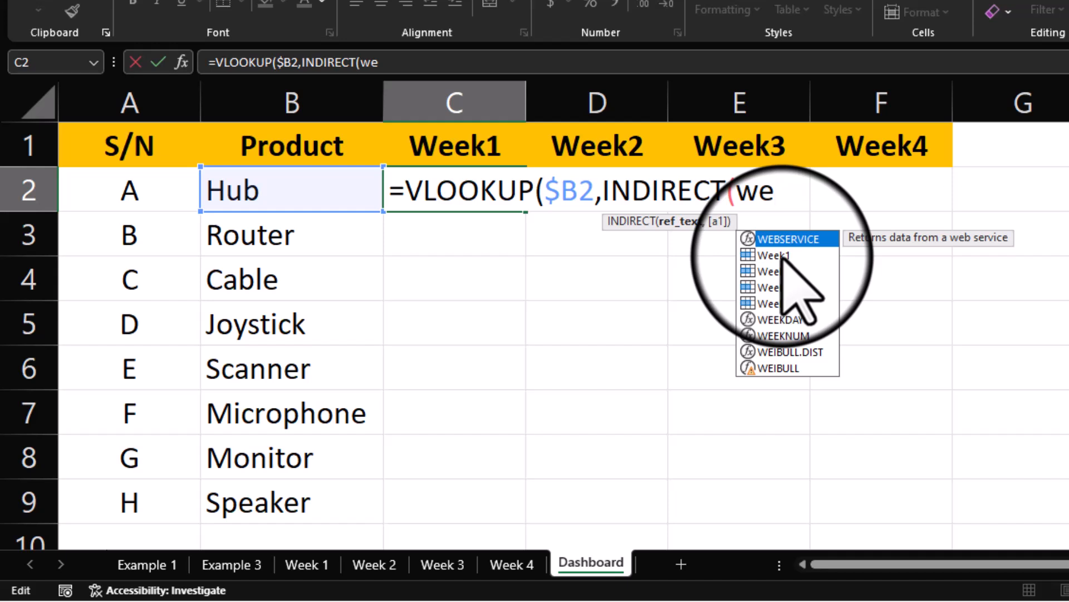
key(Escape)
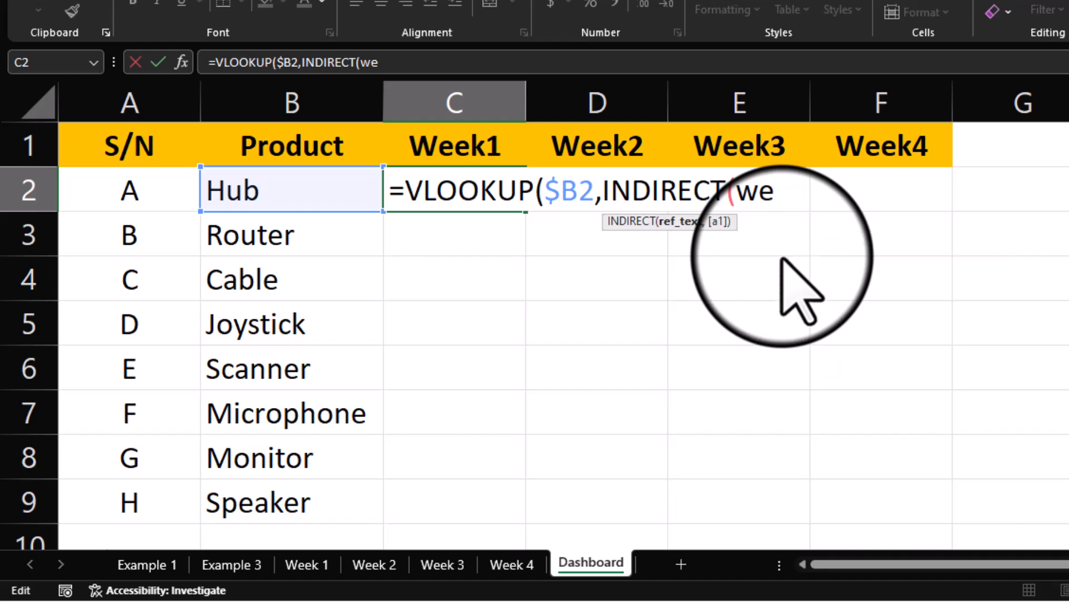
key(BackSpace)
key(BackSpace)
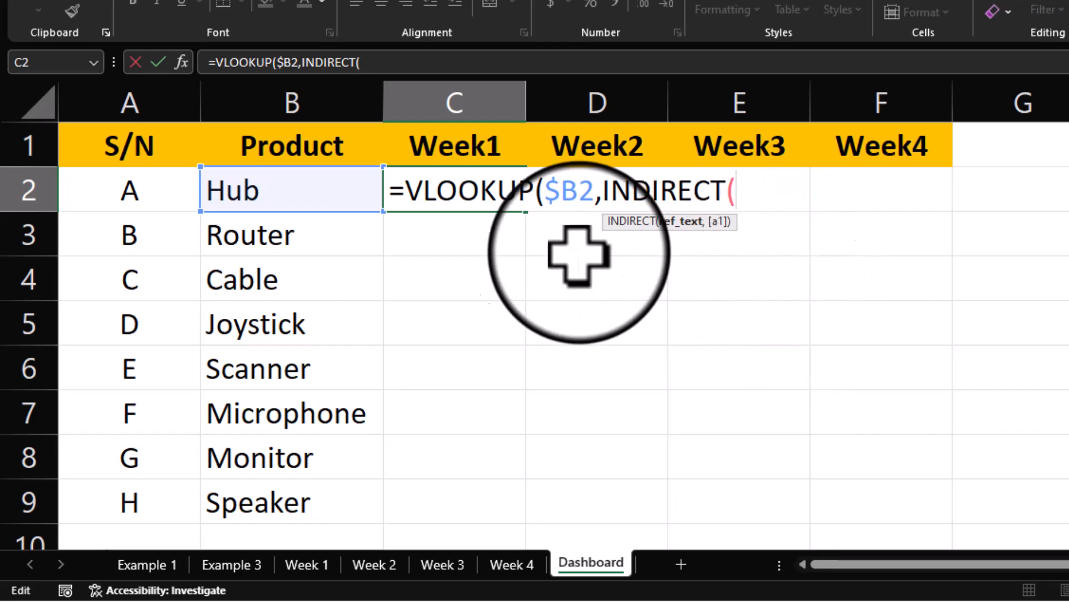
click(454, 140)
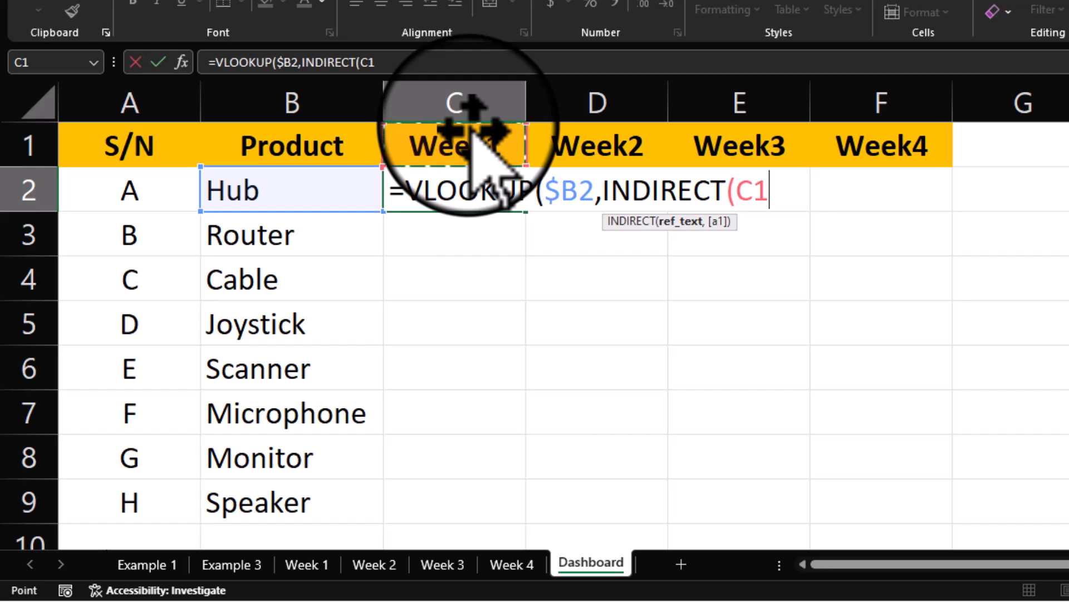
key(F4)
key(F4)
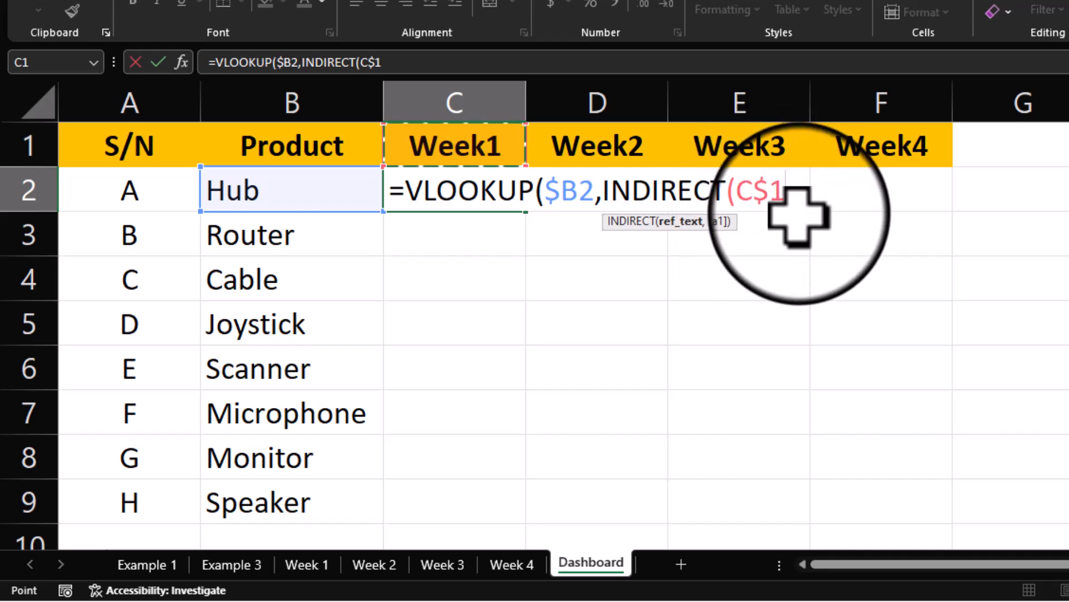
text(,)
key(Left)
key(BackSpace)
click(787, 195)
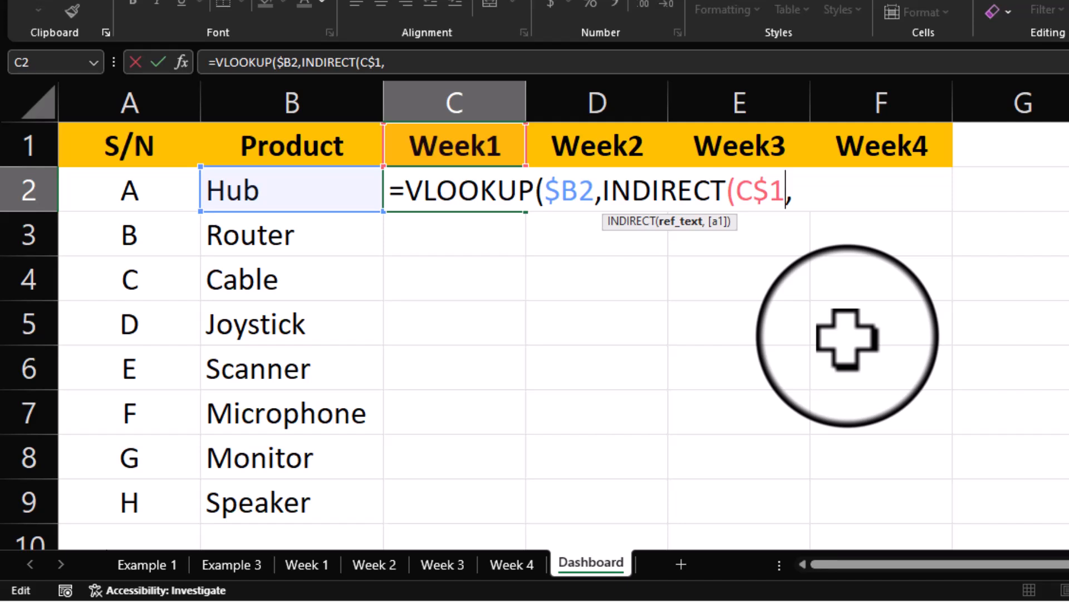
text())
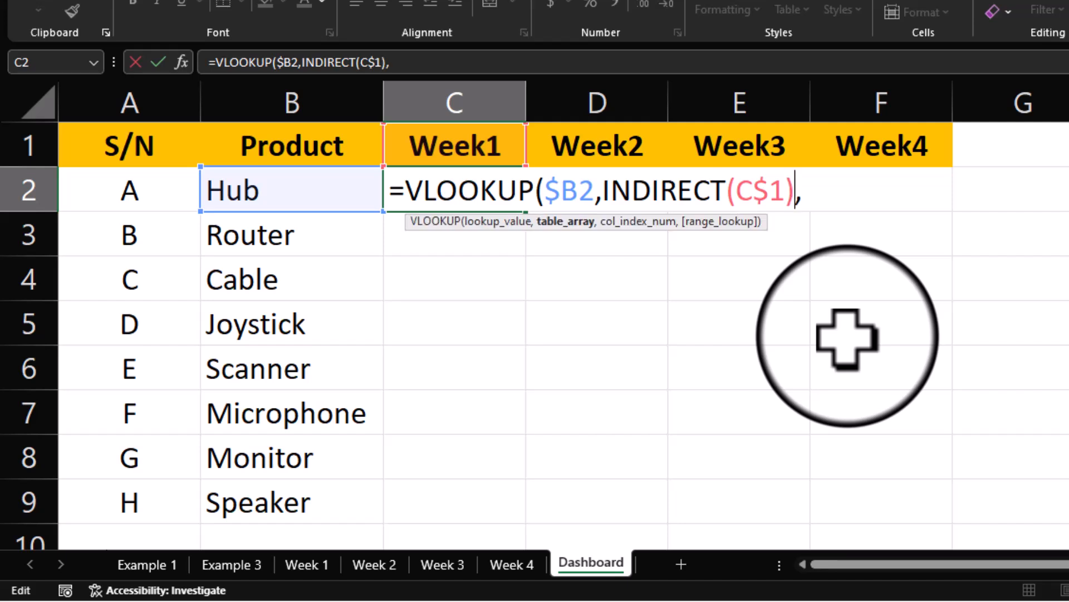
Step: Finish C2 as =VLOOKUP($B2,INDIRECT(C$1),2,FALSE), which returns Hub's Week1 sales of 90
click(826, 196)
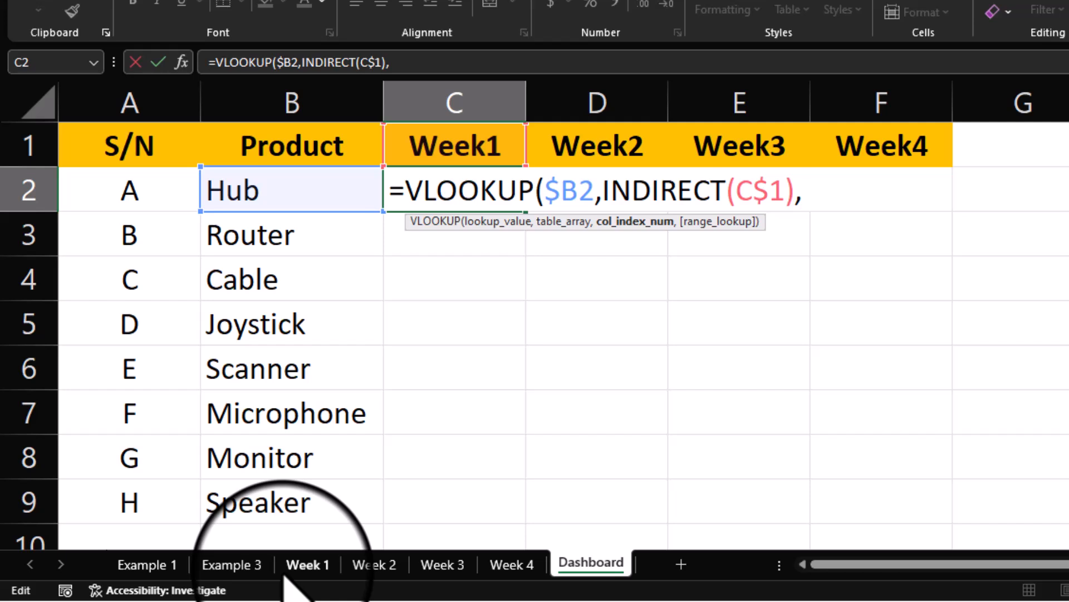
text(,)
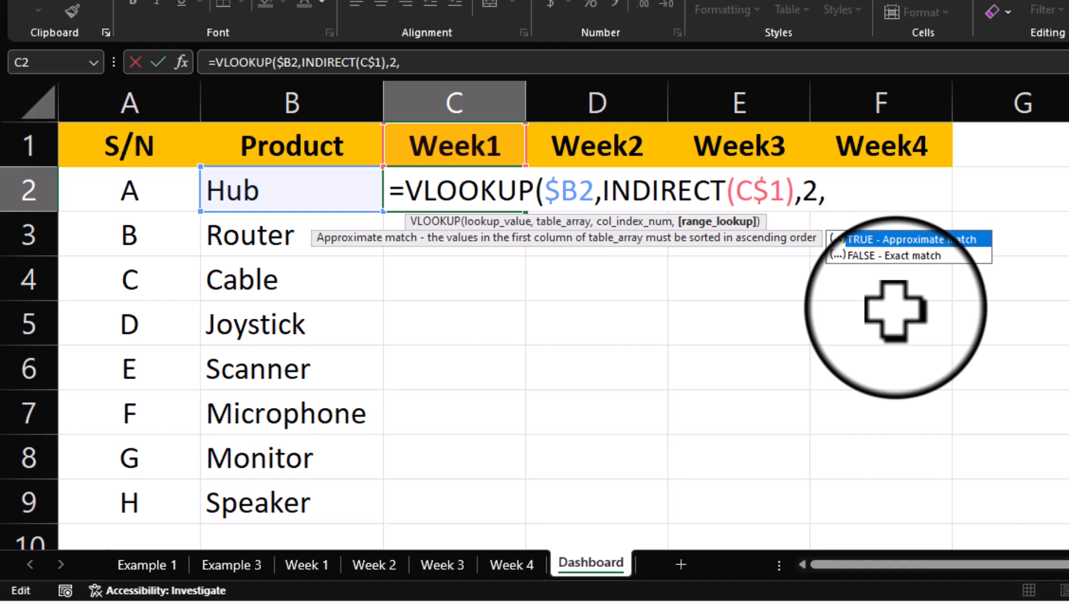
double_click(920, 255)
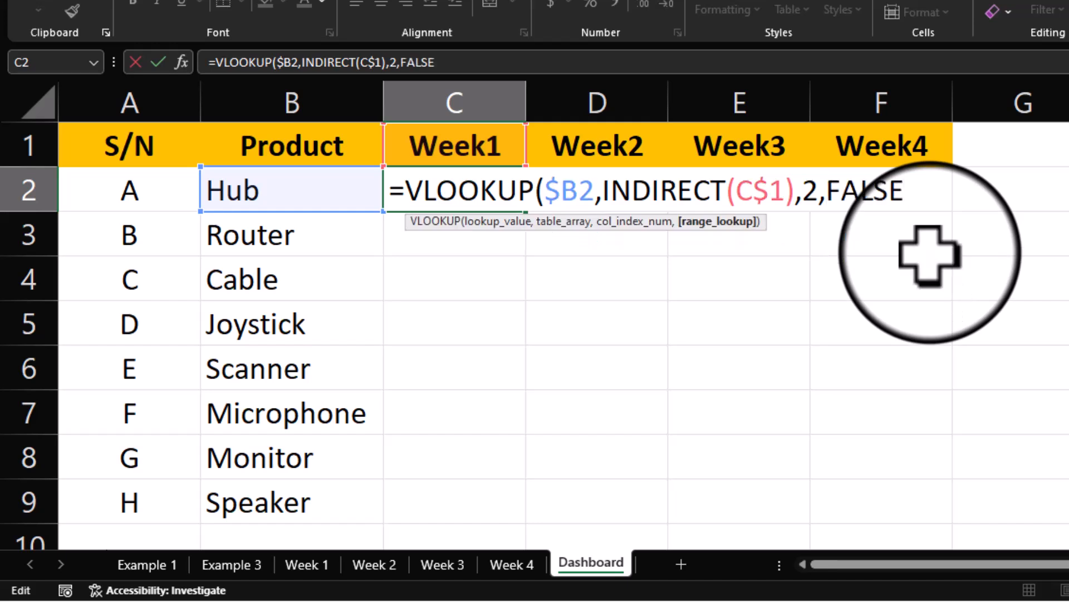
text())
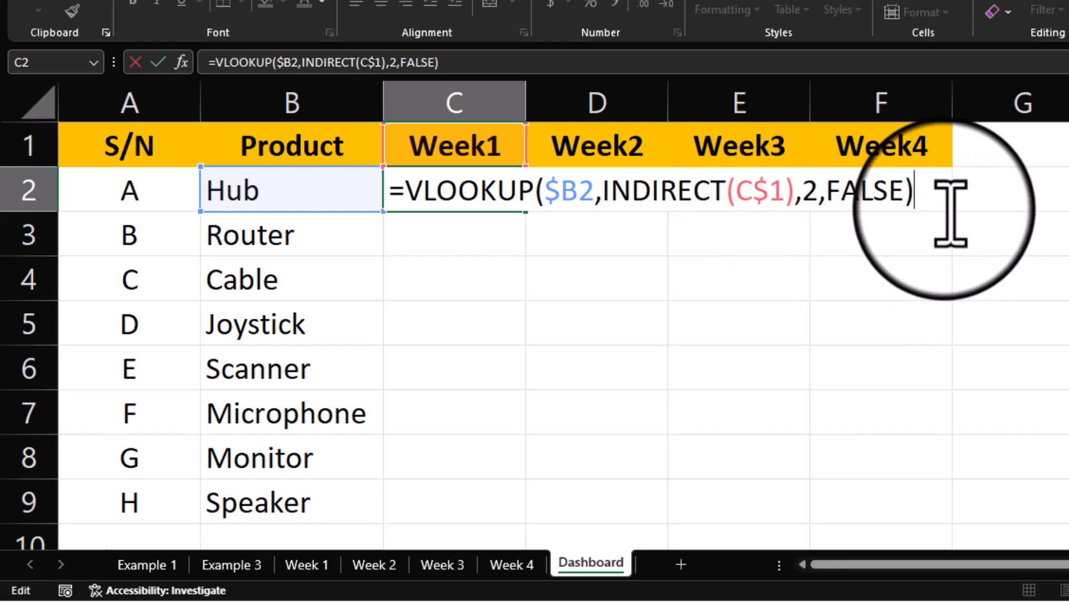
key(Return)
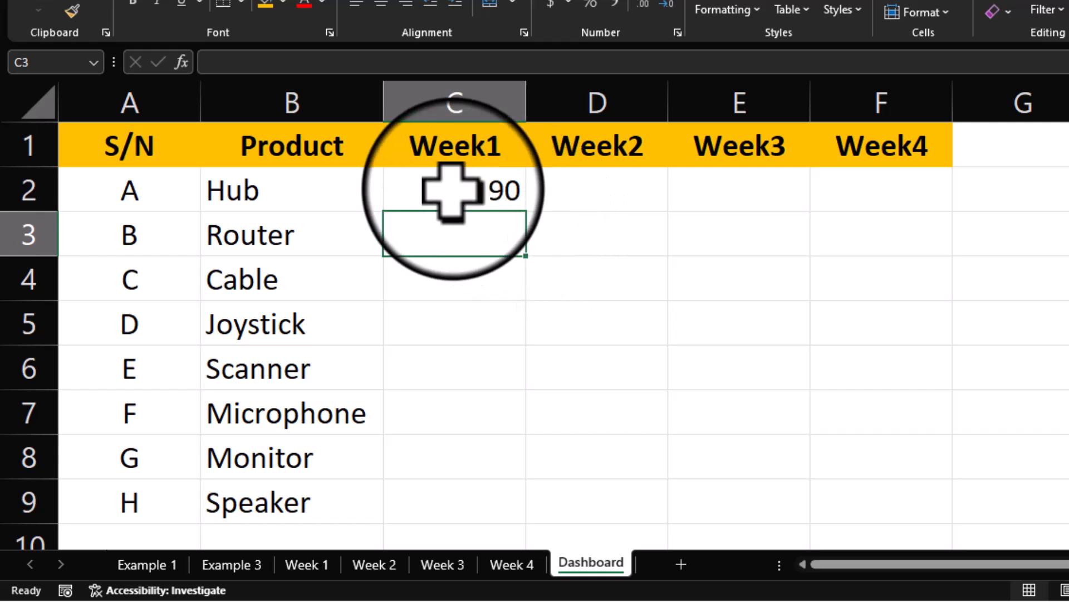
click(451, 192)
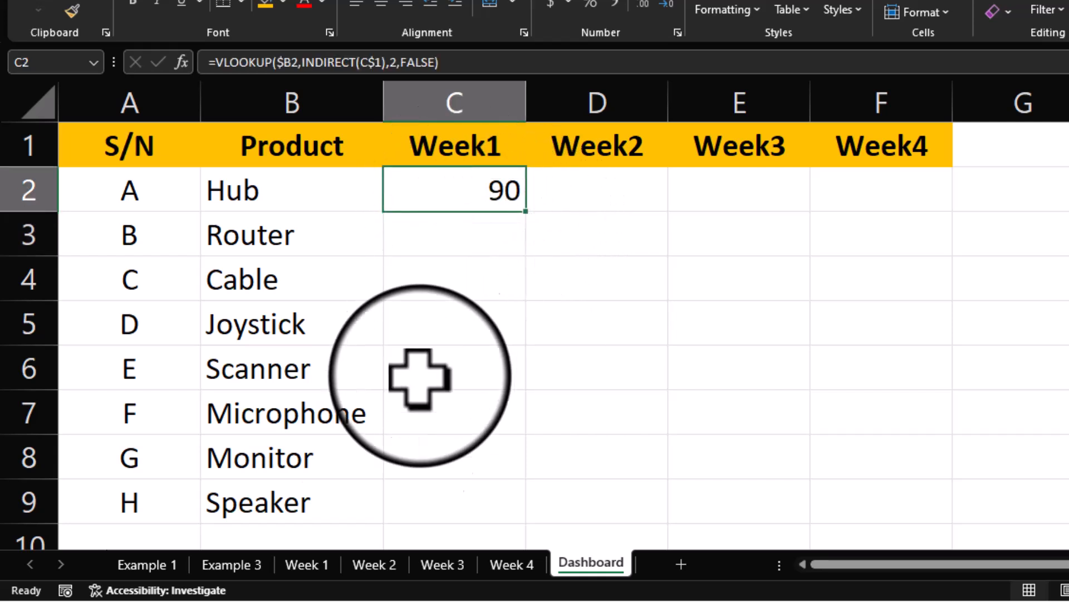
Step: Review the week sheets, then fill C2's formula right to F2, giving 90, 120, 45, 70
click(308, 564)
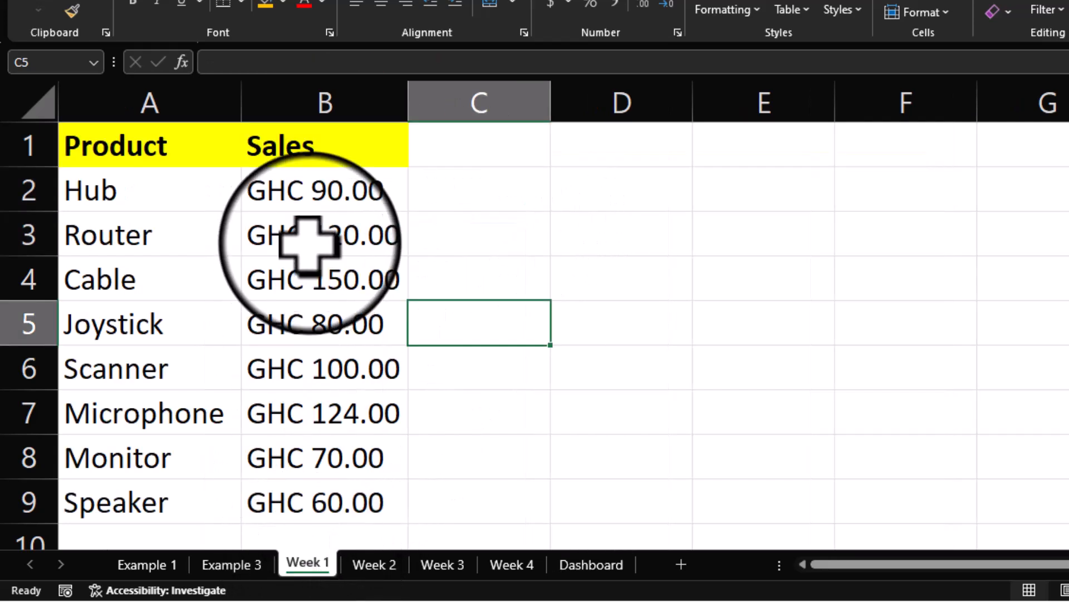
click(375, 564)
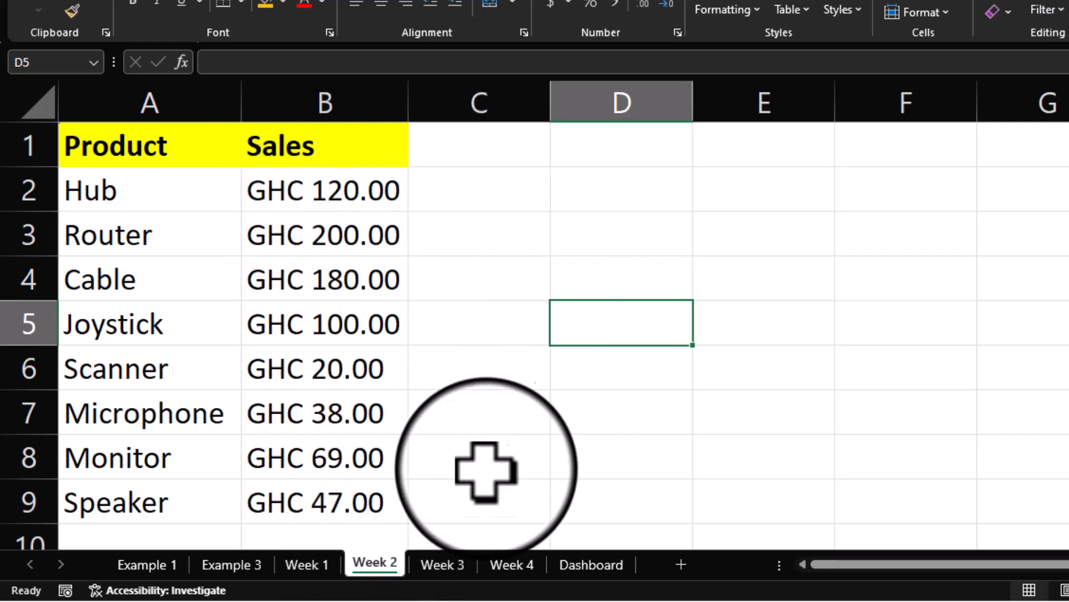
click(442, 565)
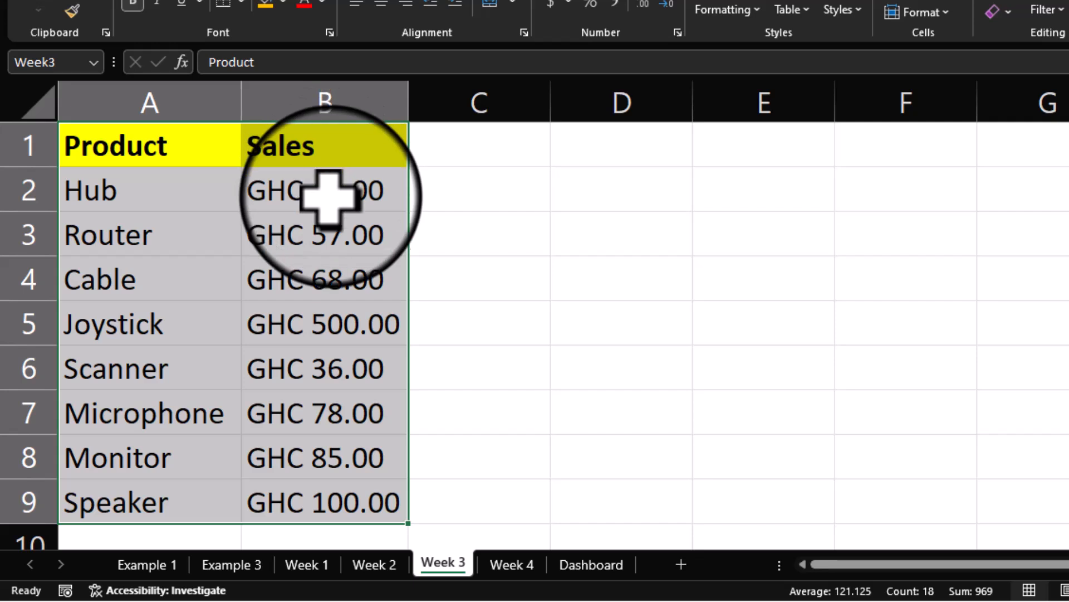
click(326, 186)
click(511, 565)
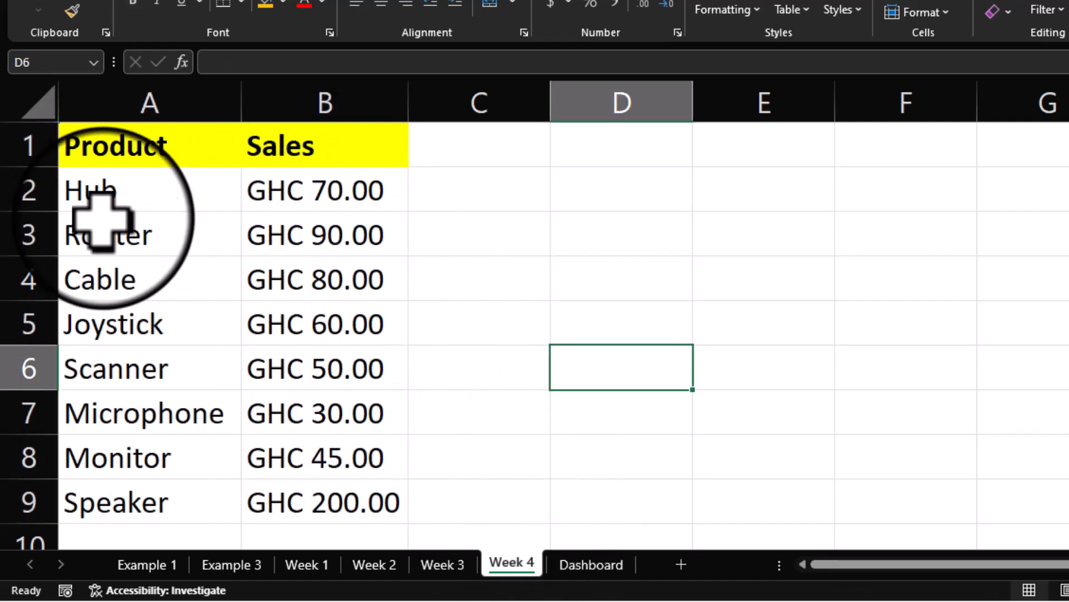
click(576, 570)
drag(526, 212, 914, 210)
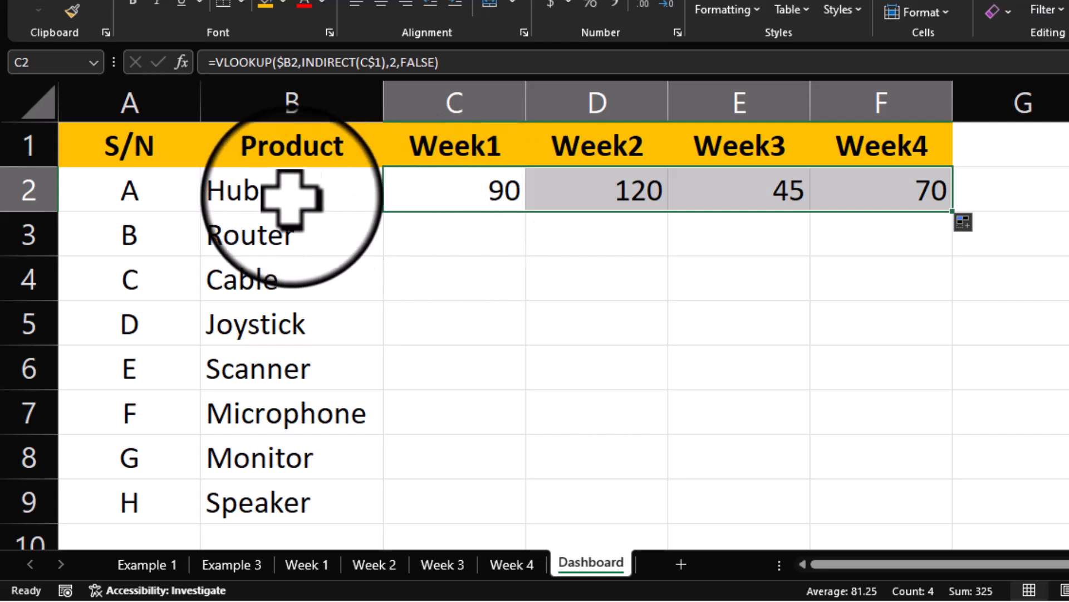
Step: Left-align the Product header in B1, then select the Week1–Week4 values C2:F9
click(249, 195)
key(ctrl+shift+Down)
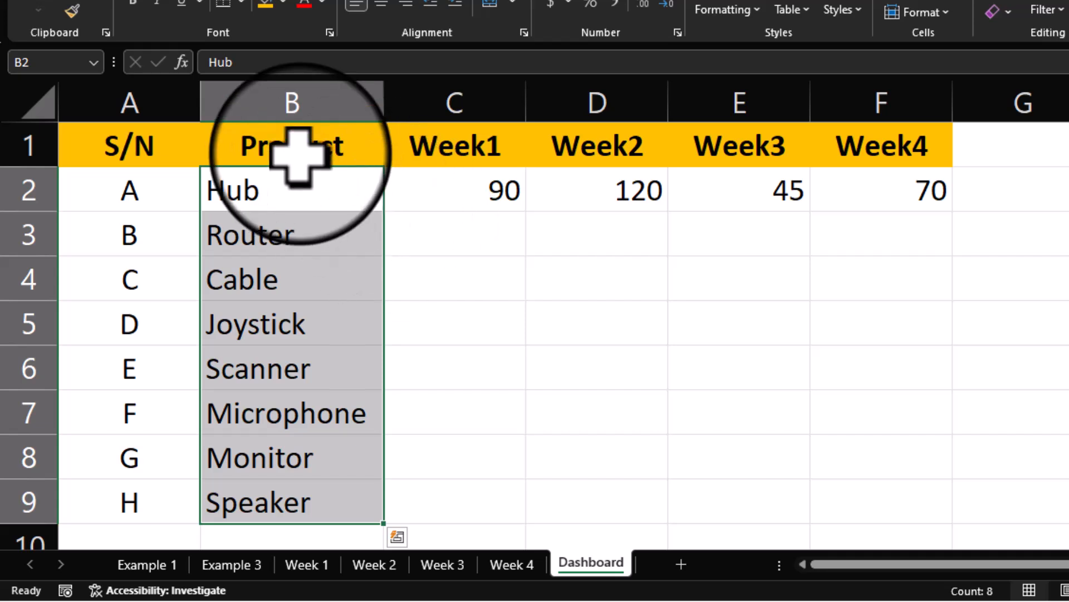
click(299, 147)
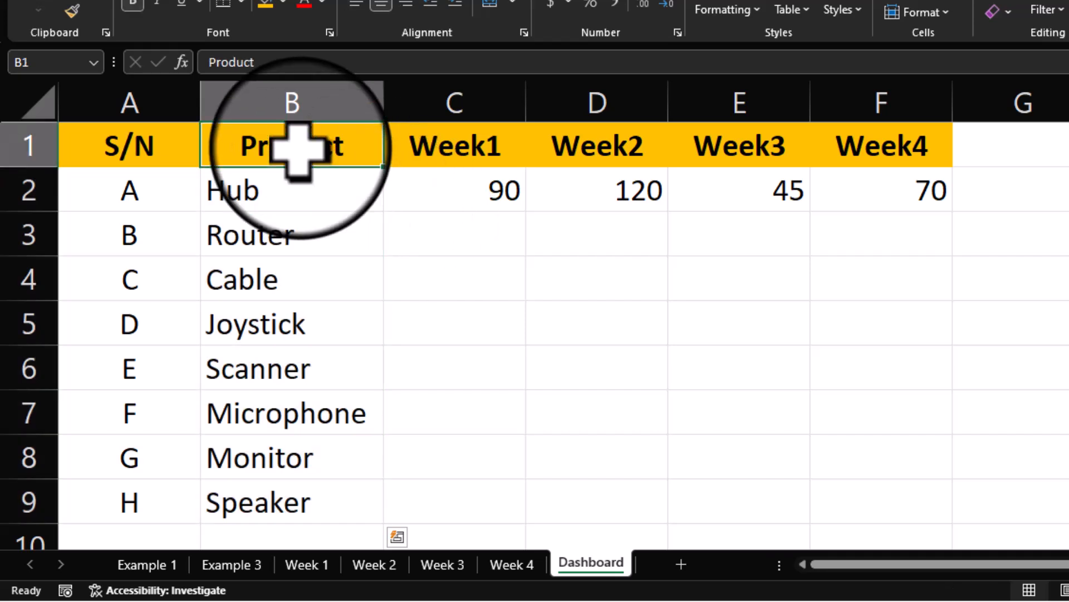
click(357, 6)
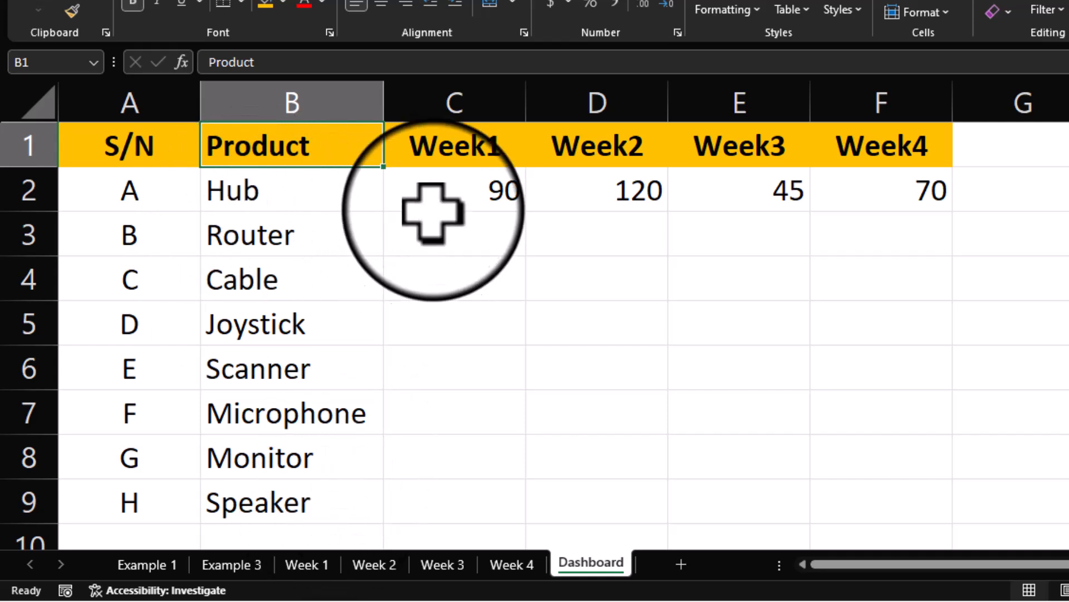
click(490, 193)
drag(518, 195, 882, 488)
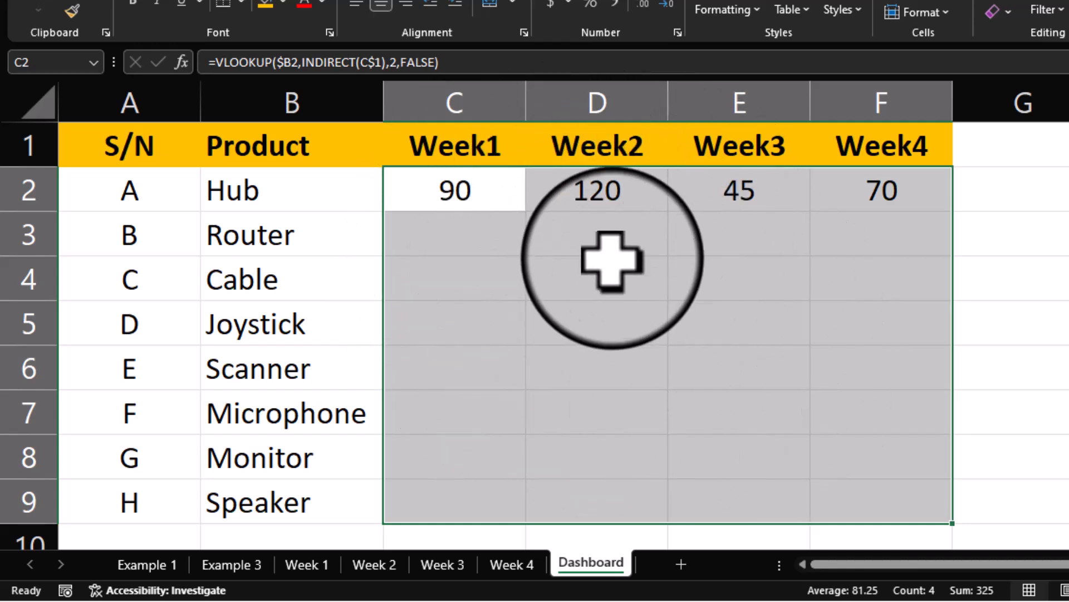
Step: Format the weekly value cells as Currency with the GHC symbol and two decimal places
key(ctrl+1)
click(653, 71)
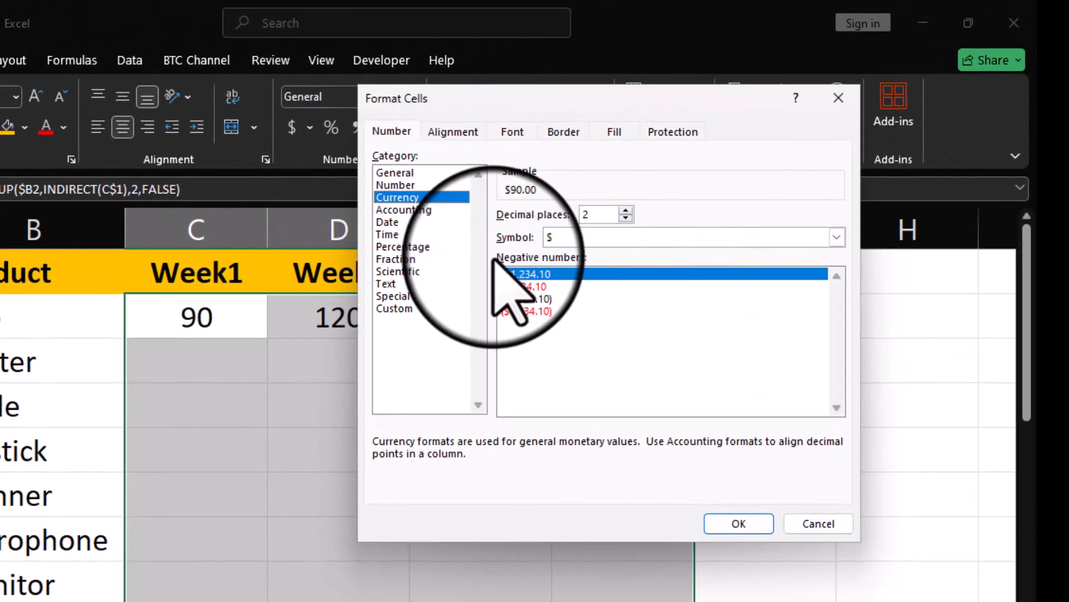
click(814, 238)
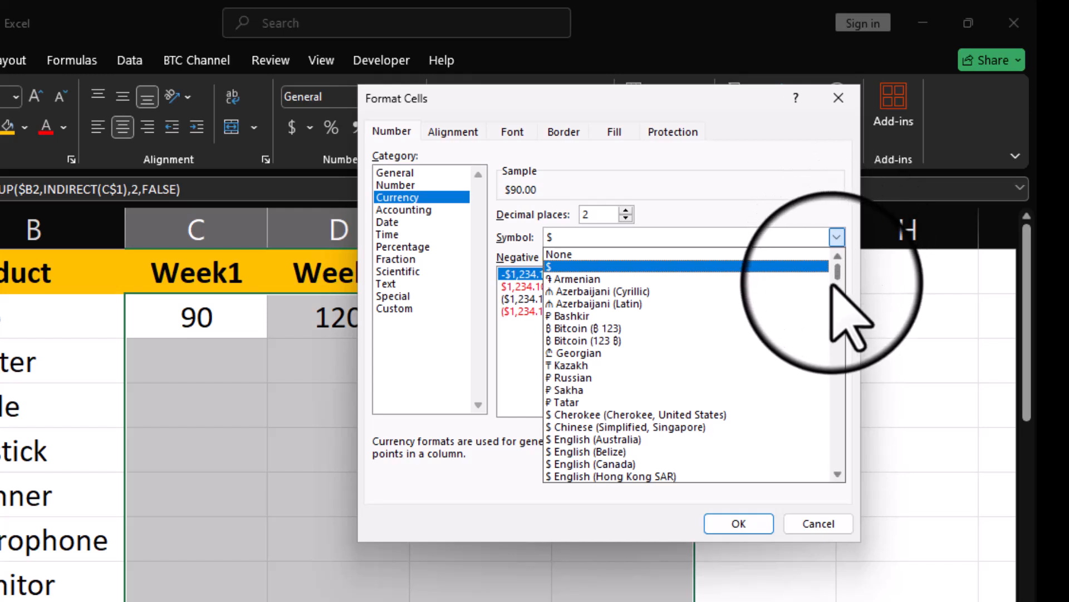
scroll(833, 286, down, 20)
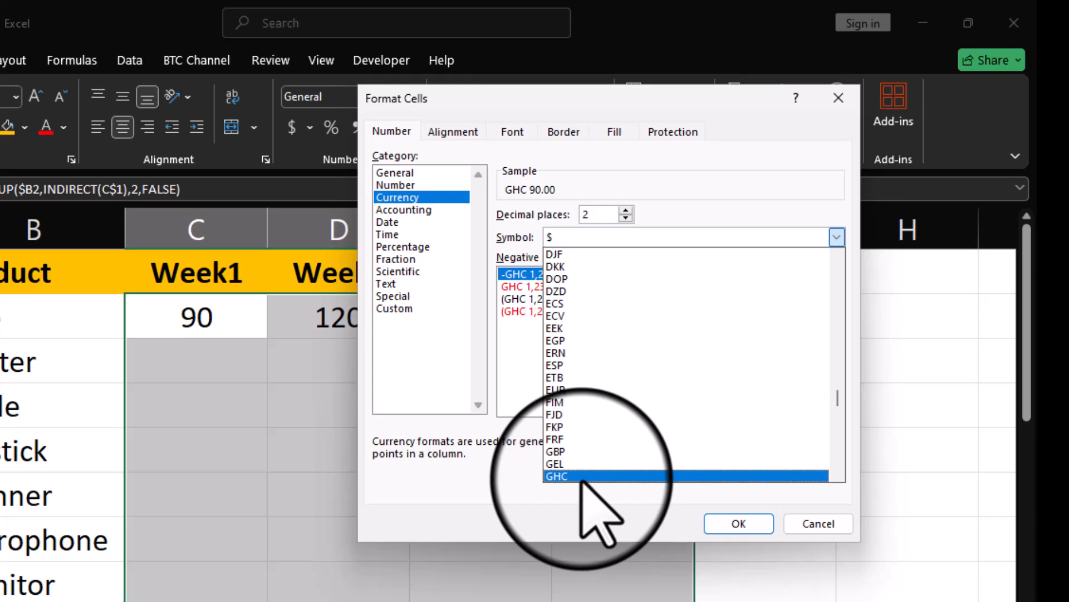
click(582, 478)
click(732, 524)
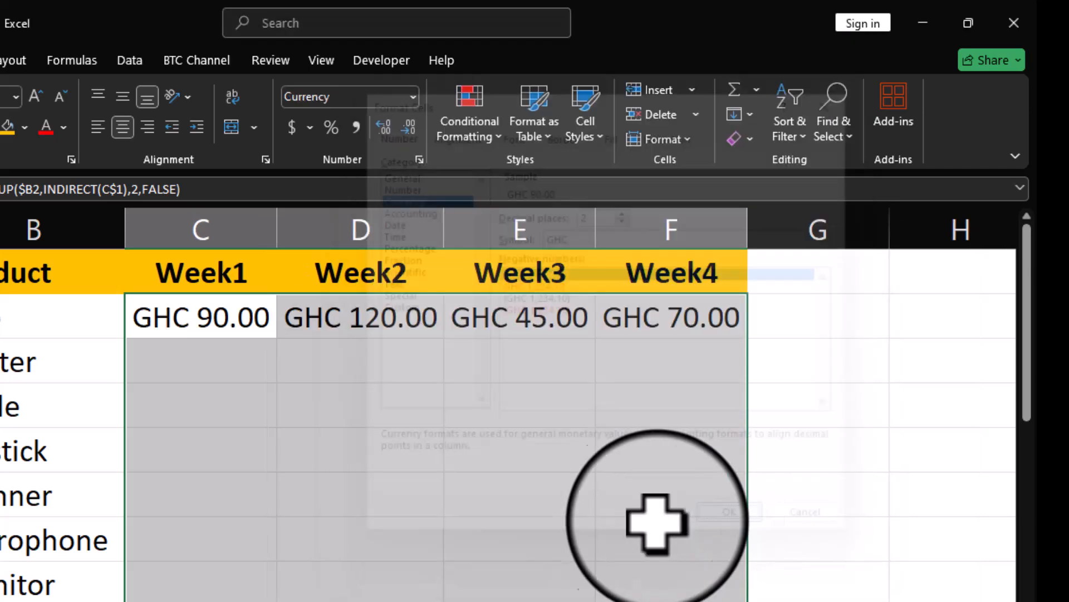
Step: Fill the Hub row lookup formulas down to row 9 and autofit columns C, E and F
click(352, 540)
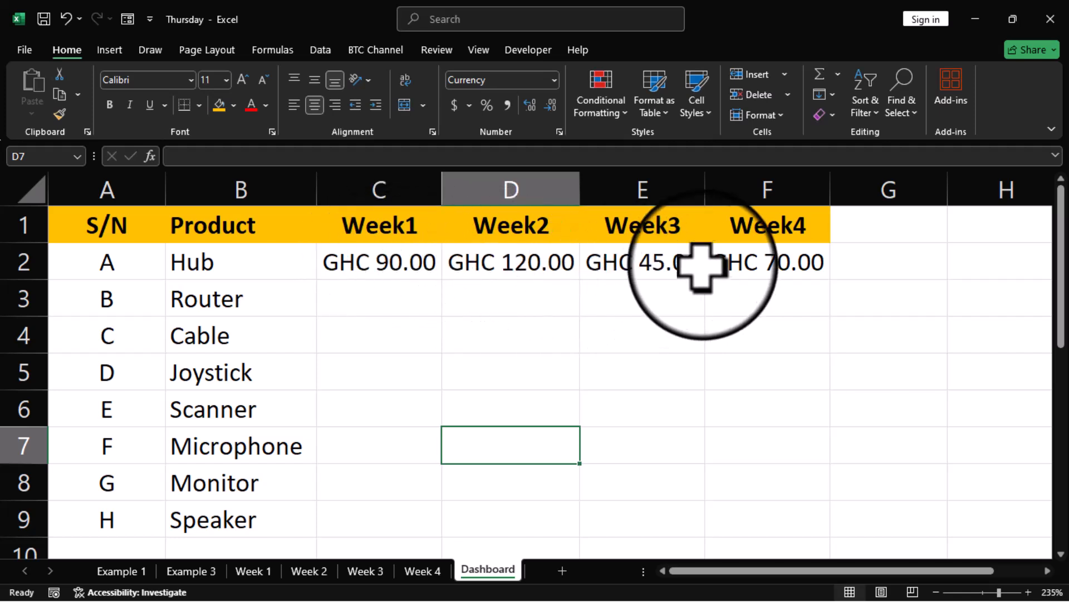
drag(372, 272, 832, 529)
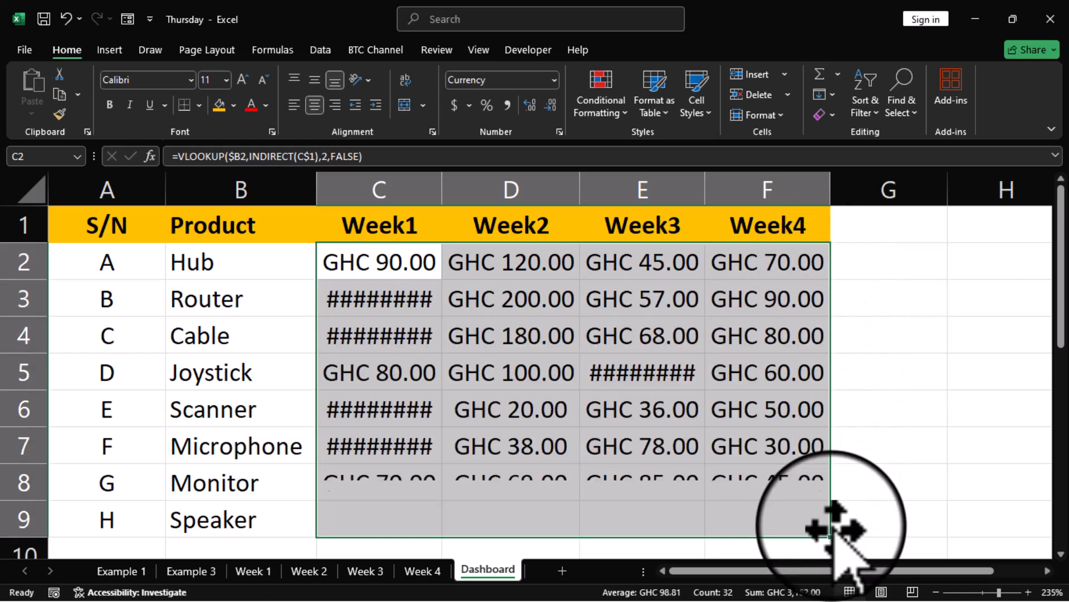
double_click(442, 190)
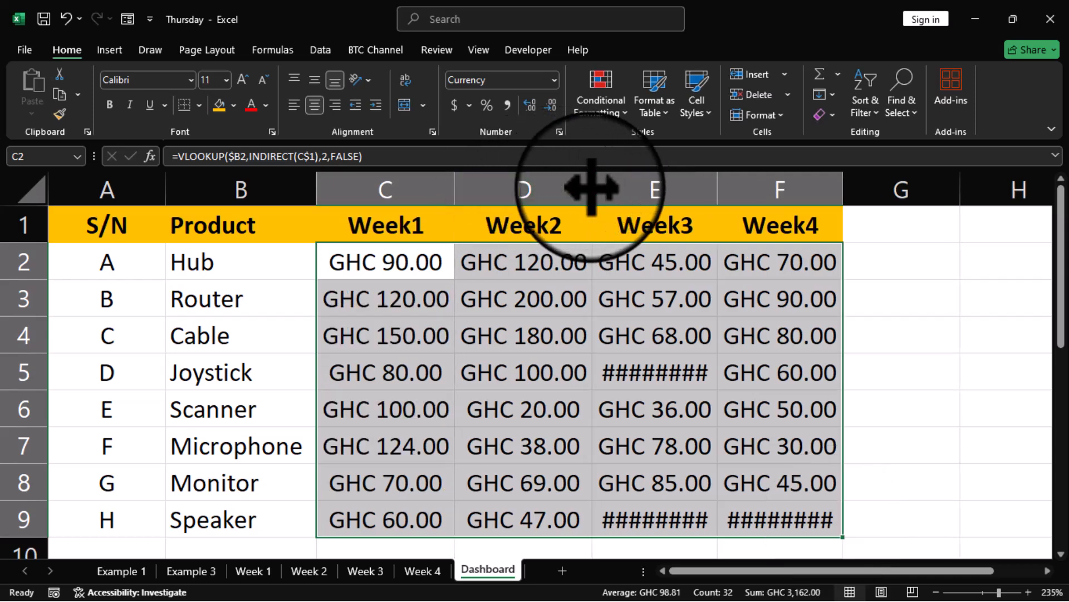
double_click(718, 189)
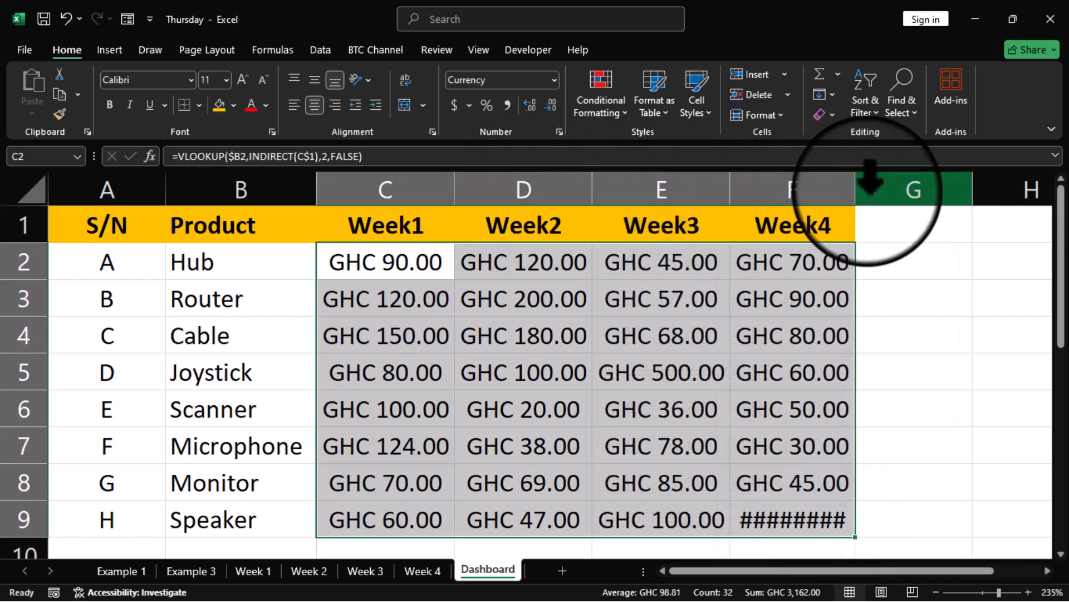
double_click(855, 198)
click(912, 299)
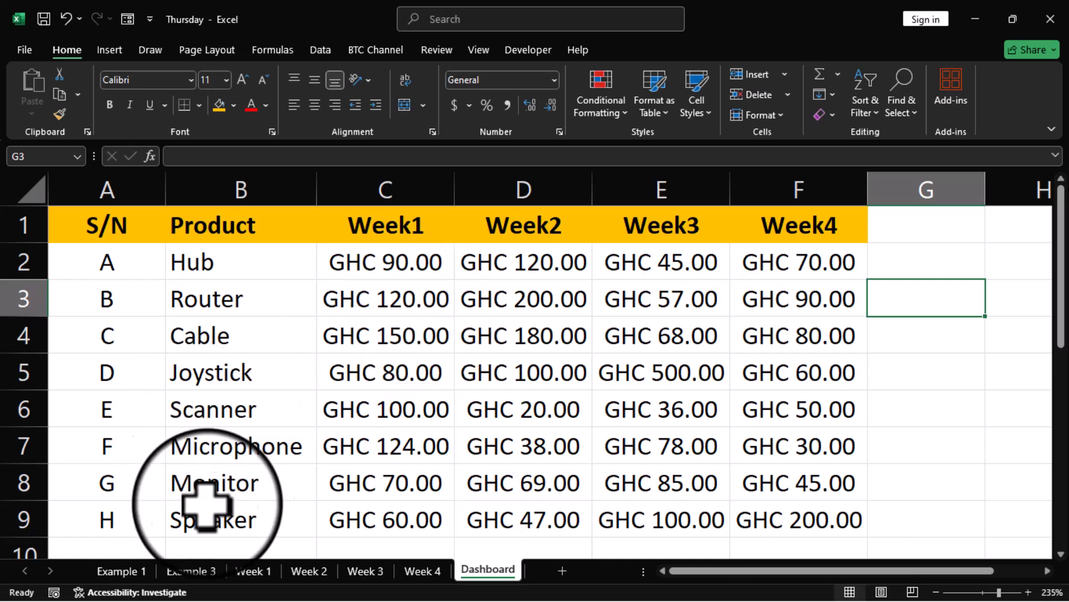
click(418, 570)
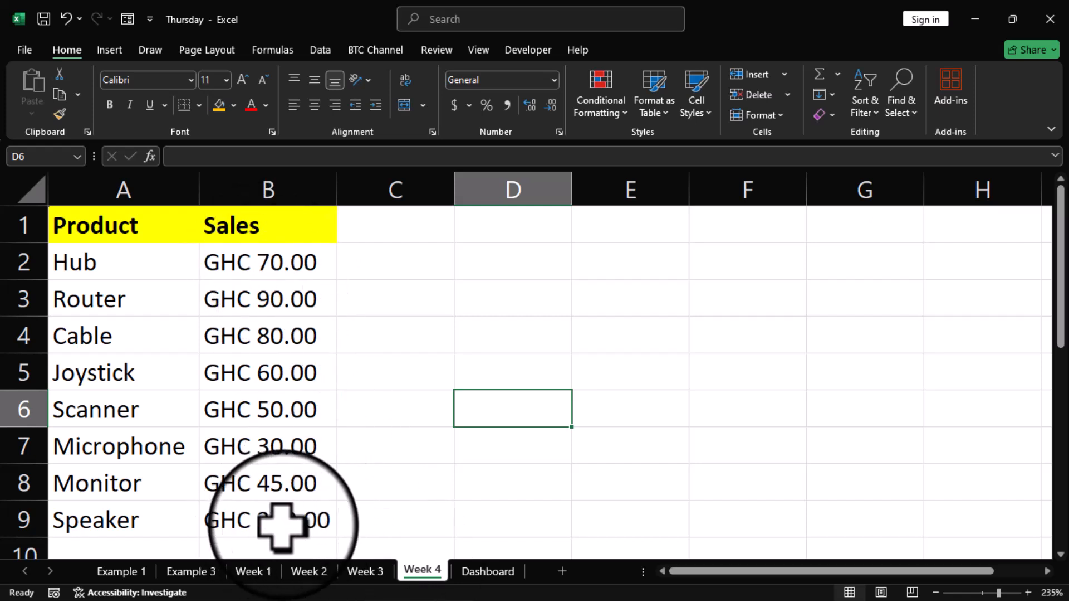
click(469, 571)
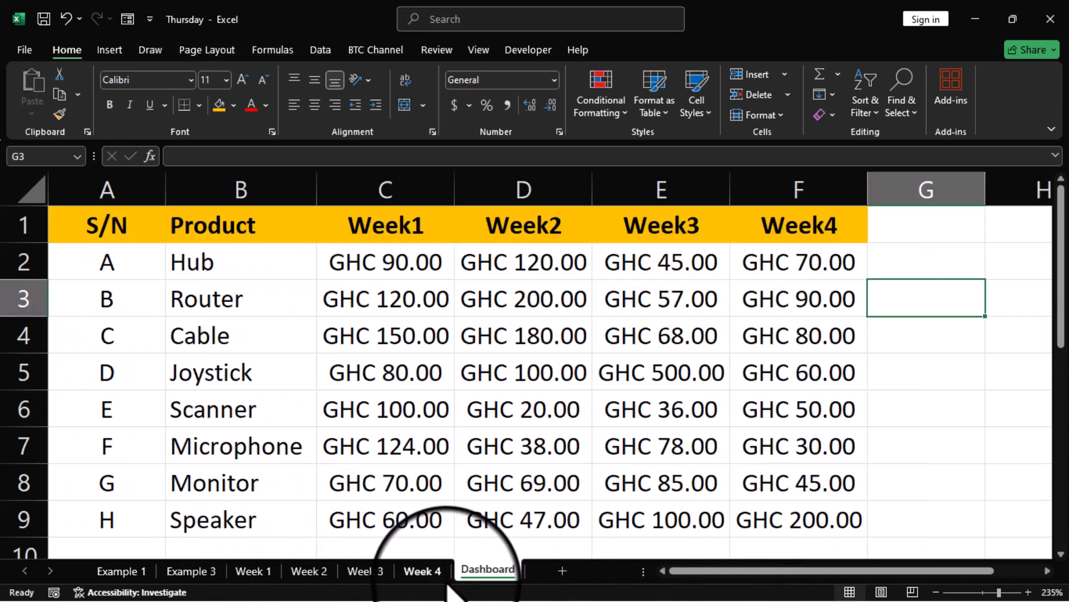
click(386, 580)
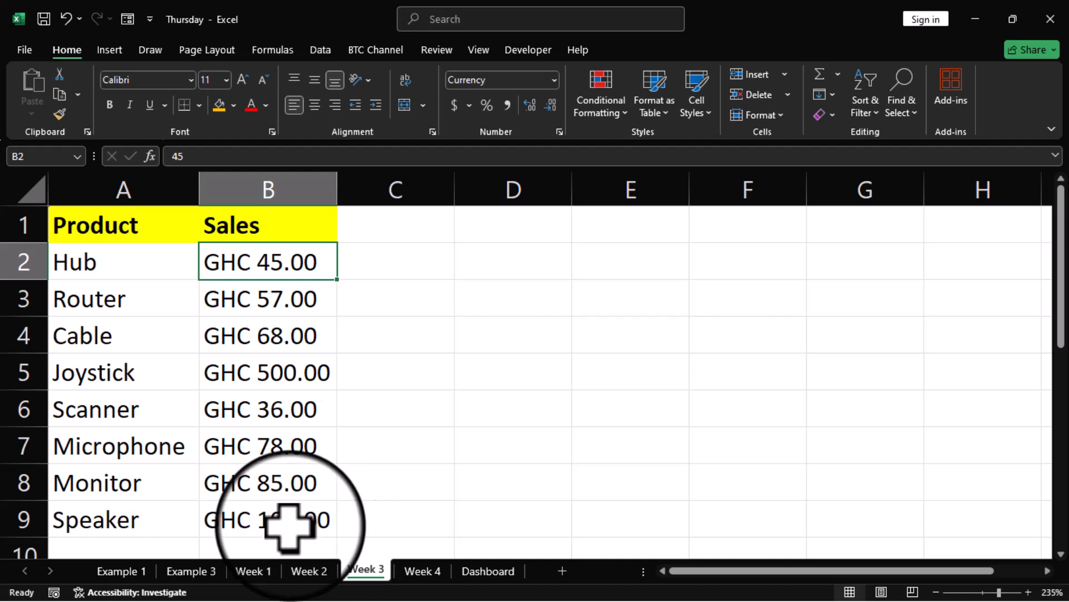
click(488, 573)
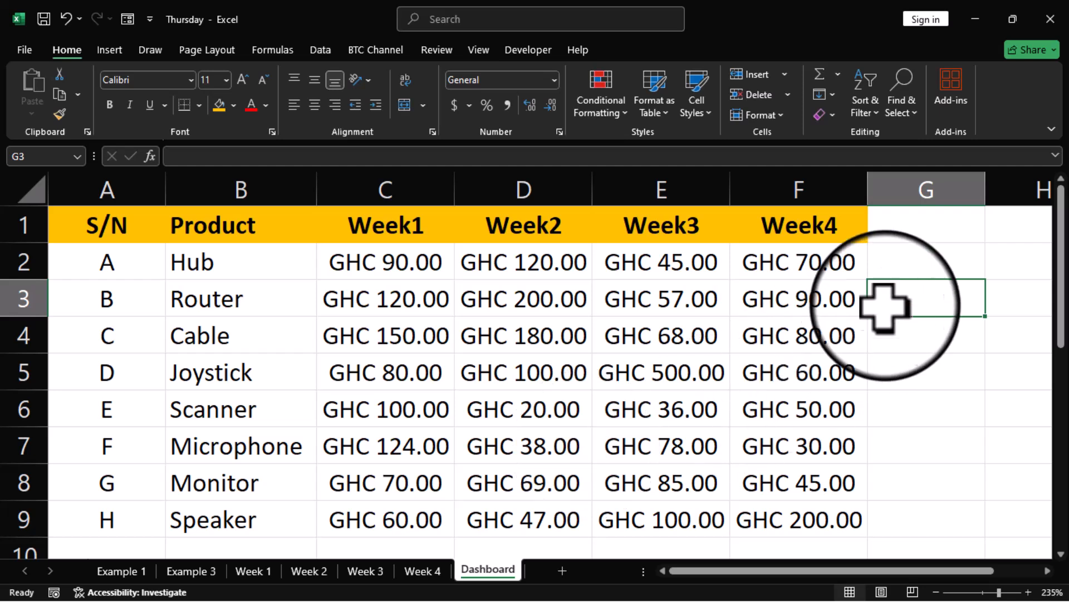
Step: Add a 'Total' header in G1 and AutoSum each product's four weeks down to G9
click(903, 224)
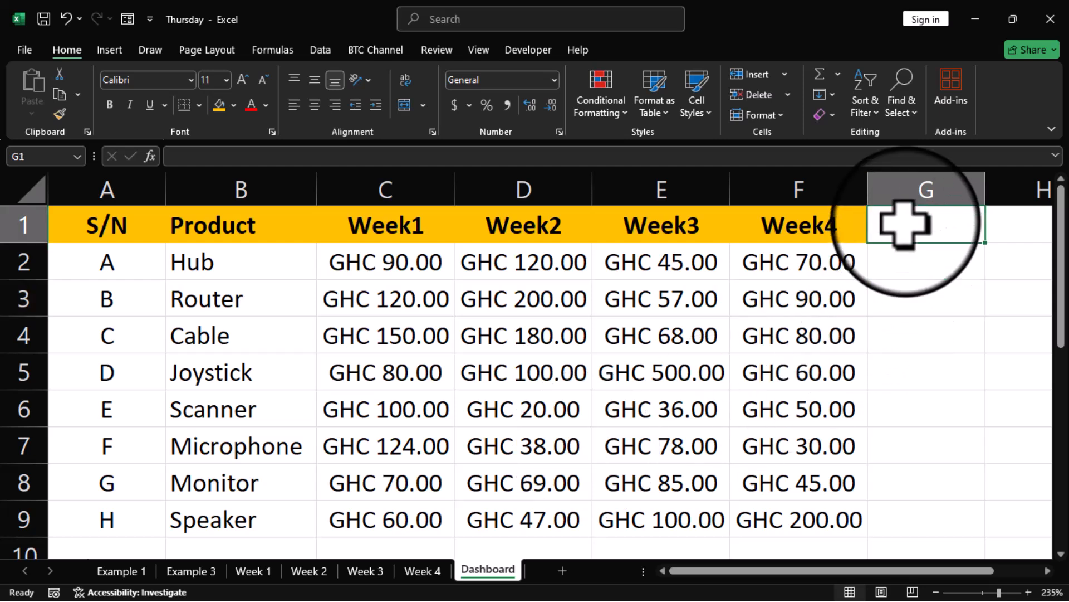
text(Total)
key(Return)
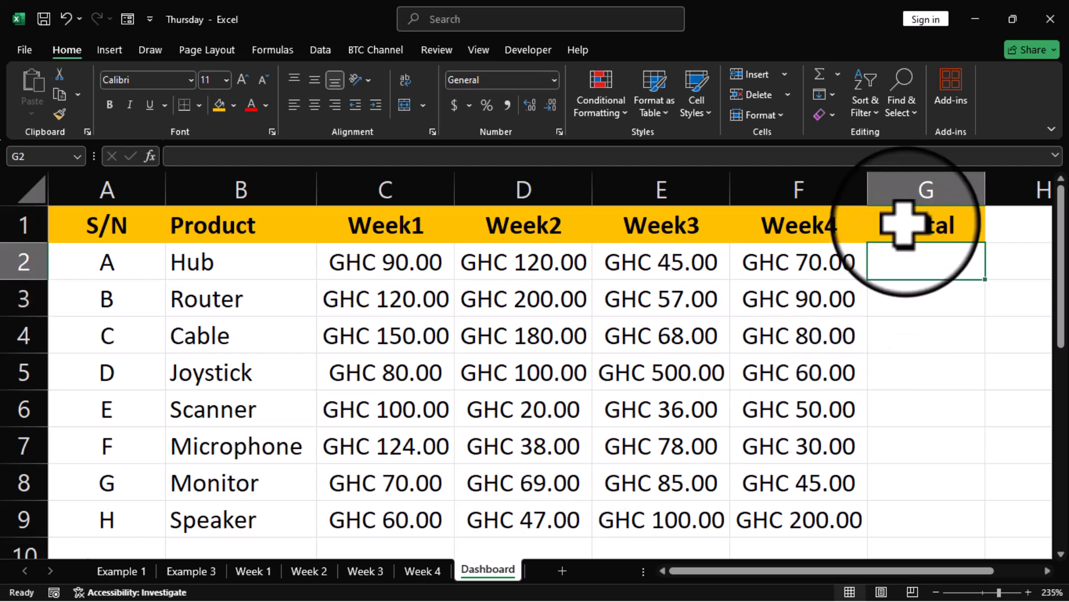
key(alt+equal)
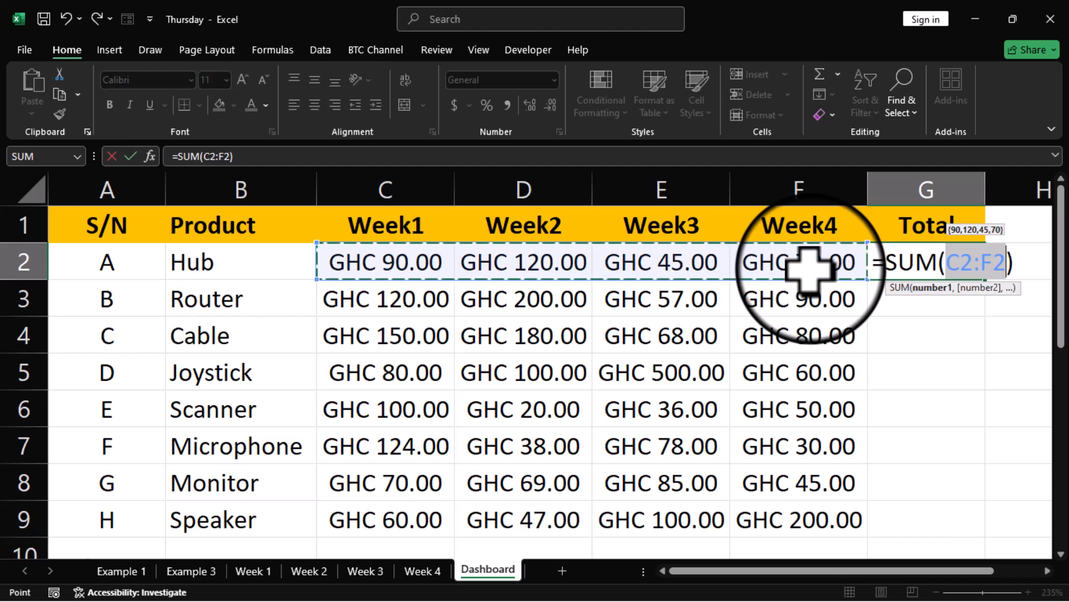
key(Return)
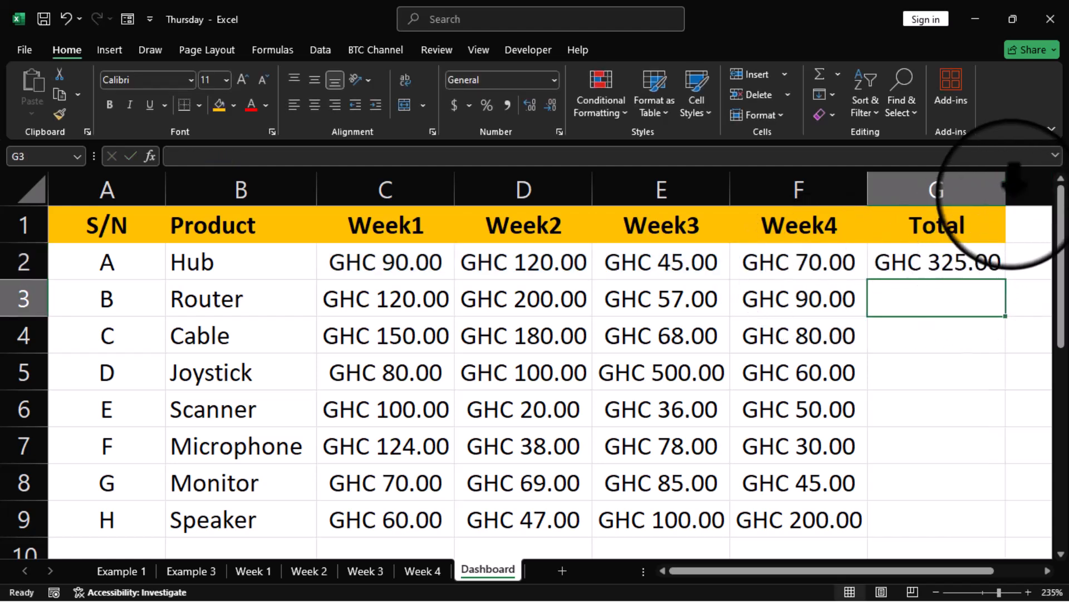
click(978, 260)
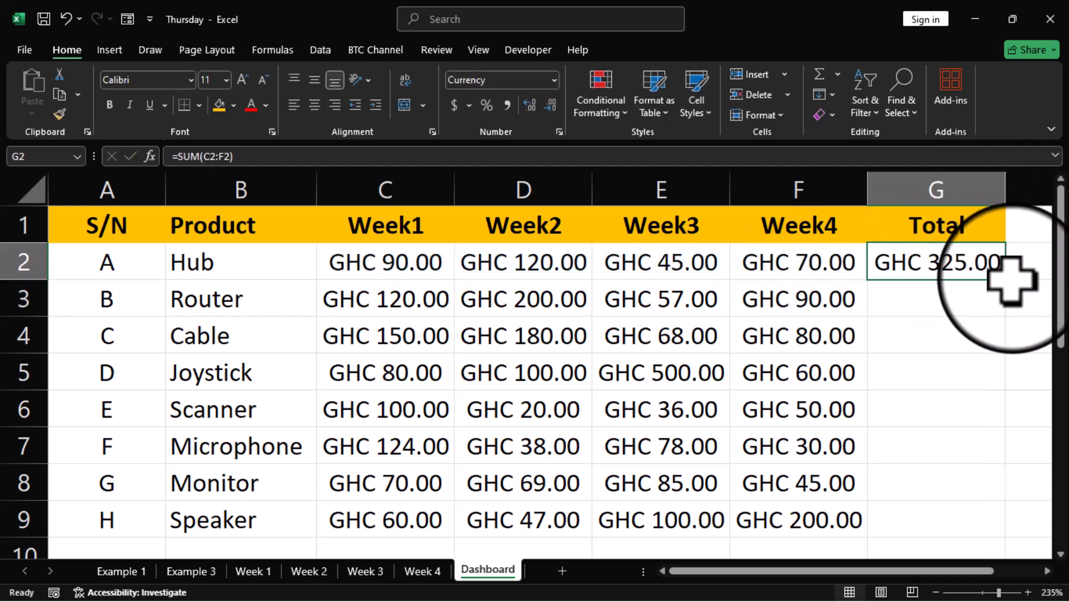
drag(1008, 280, 1026, 530)
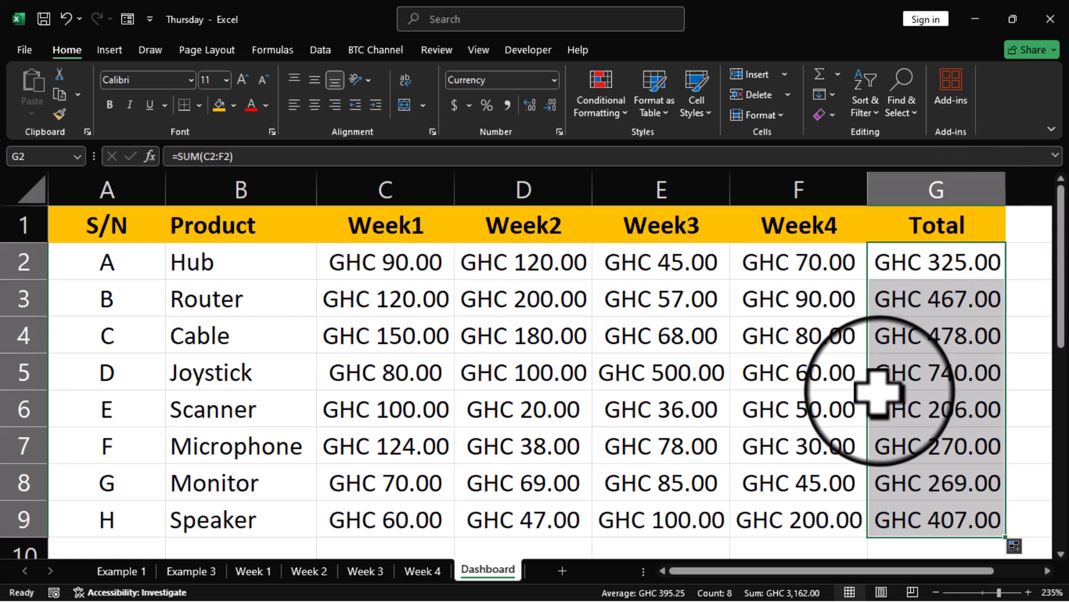
Step: Add a 'Total' row in B11 with AutoSum weekly totals filled from Week1 to Week4
scroll(877, 390, down, 1)
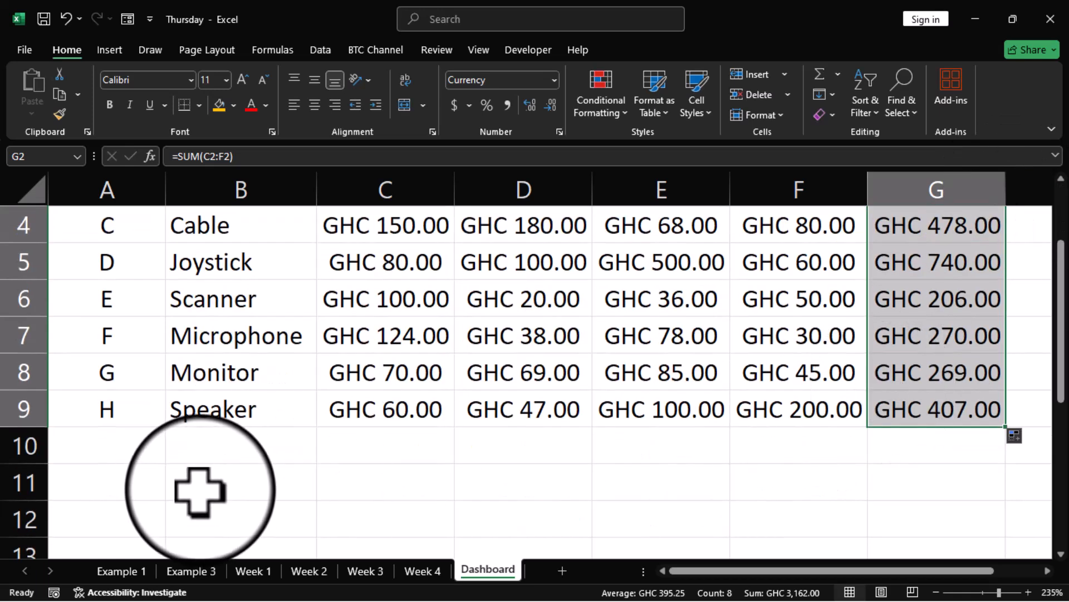
click(214, 490)
text(Total)
click(364, 492)
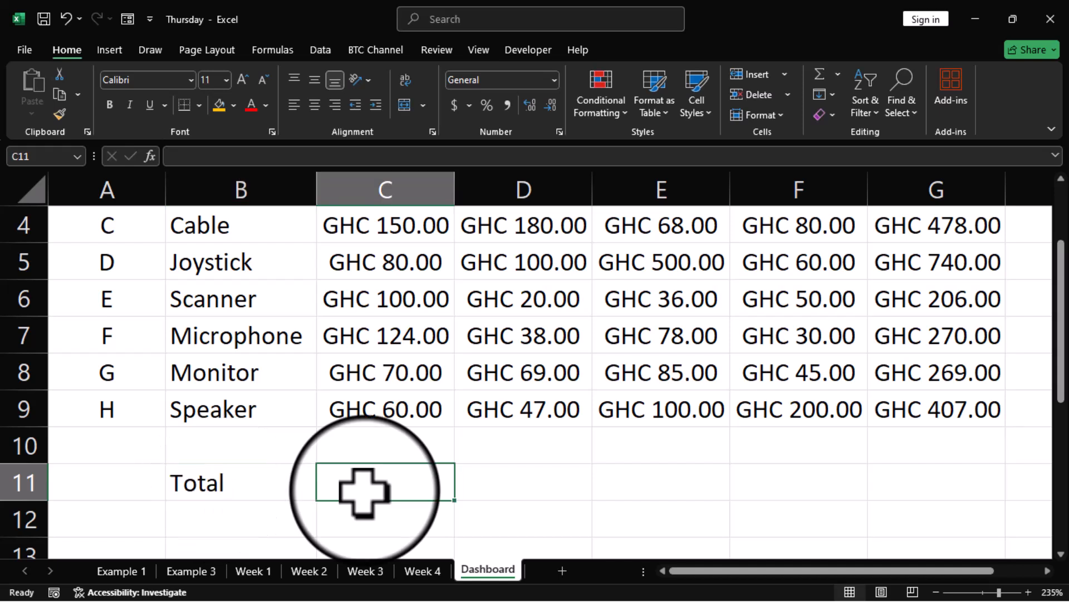
key(alt+equal)
key(Return)
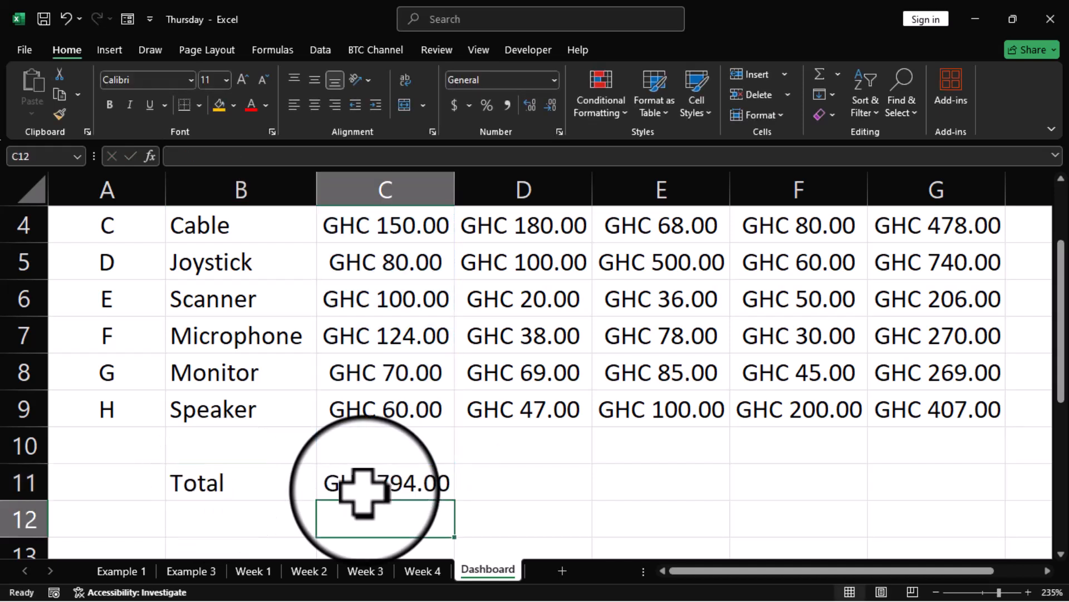
click(391, 479)
drag(454, 501, 852, 512)
Step: Label B12 'Grand Total' and enter =SUM(C11:F11) beside it for GHC 3,162.00
click(237, 520)
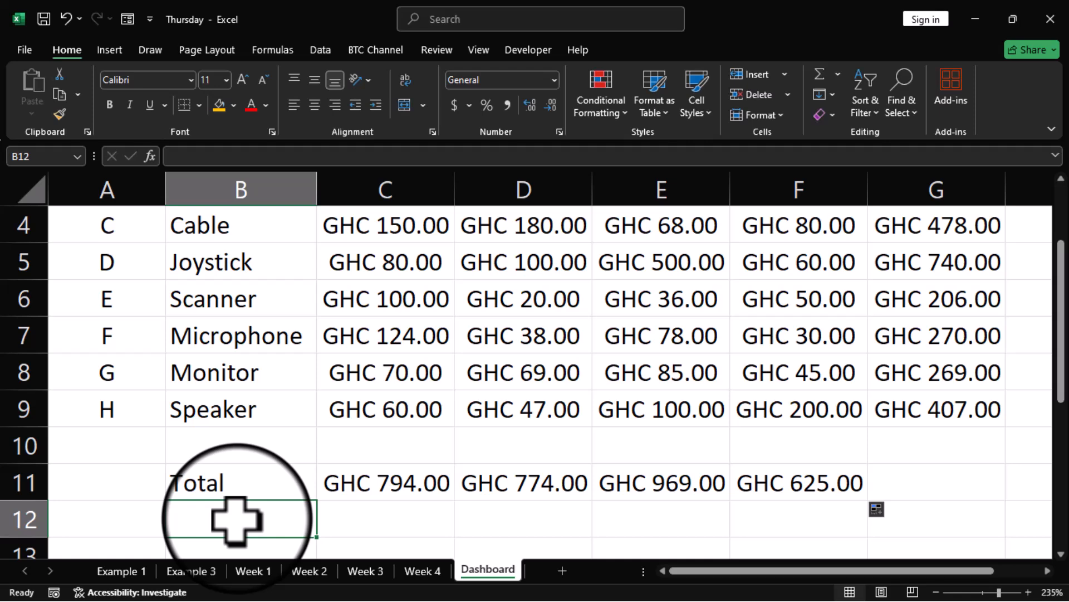
text(Grand Total)
key(Left)
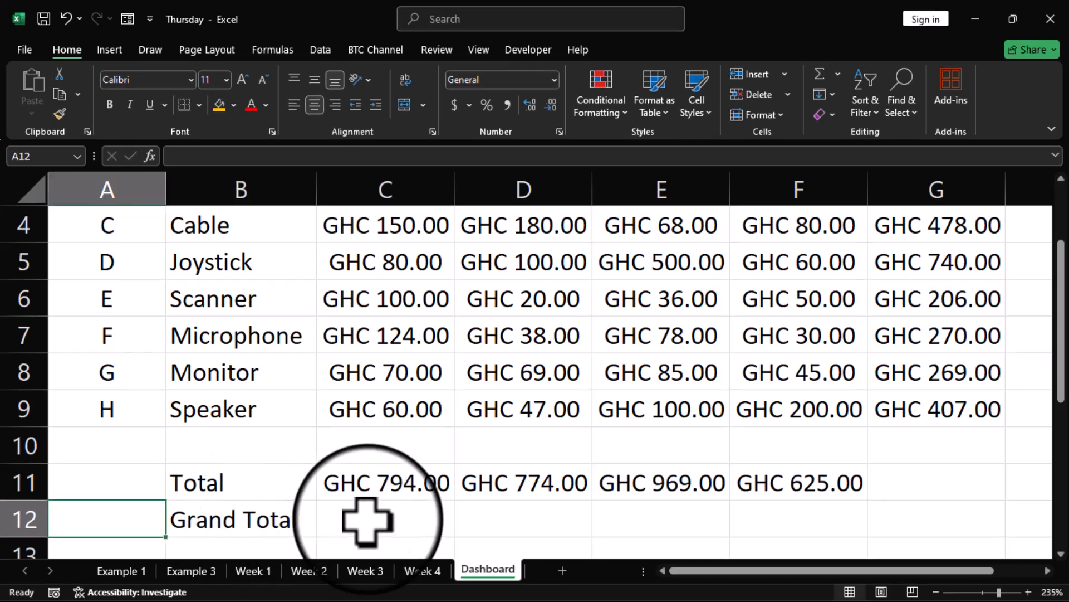
click(368, 520)
text(=SUM()
drag(390, 483, 780, 477)
key(Return)
Step: Left-align the total figures and give the Total and Grand Total labels an orange fill
drag(346, 449, 816, 454)
click(294, 104)
click(389, 484)
click(295, 104)
click(491, 478)
click(241, 451)
ctrl+click(237, 483)
click(220, 105)
click(842, 524)
scroll(836, 518, up, 2)
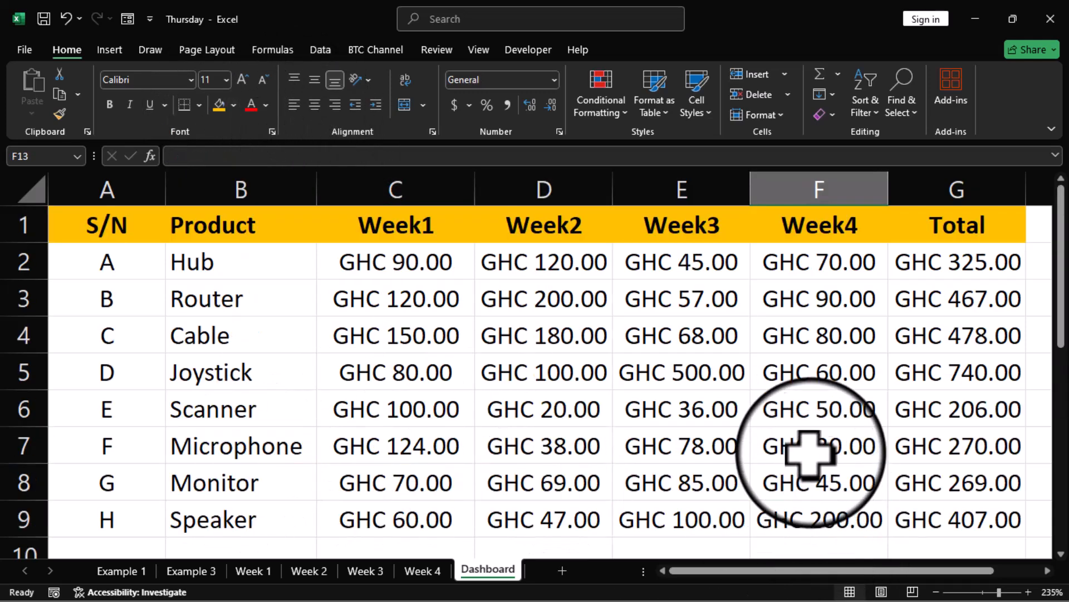
scroll(809, 457, down, 1)
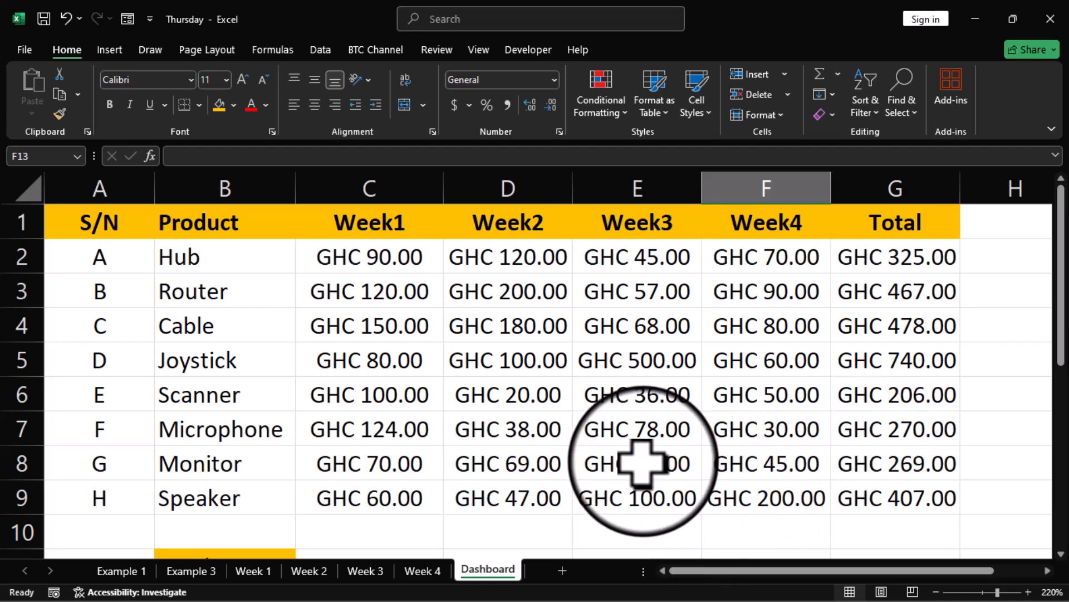
Step: On the Week 1 sheet, change Hub's sales to 145
click(253, 571)
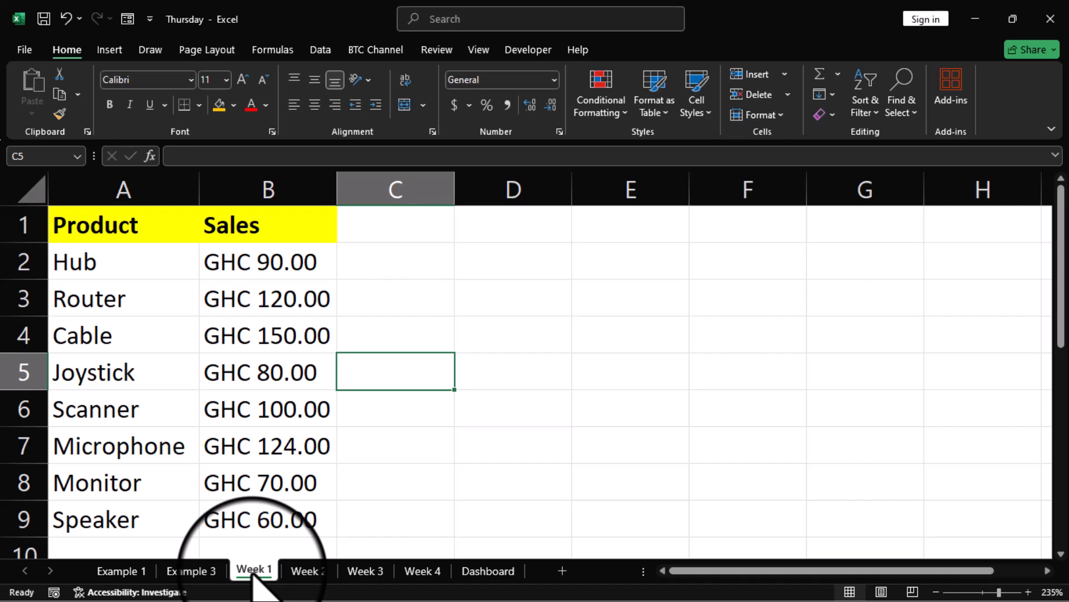
click(228, 267)
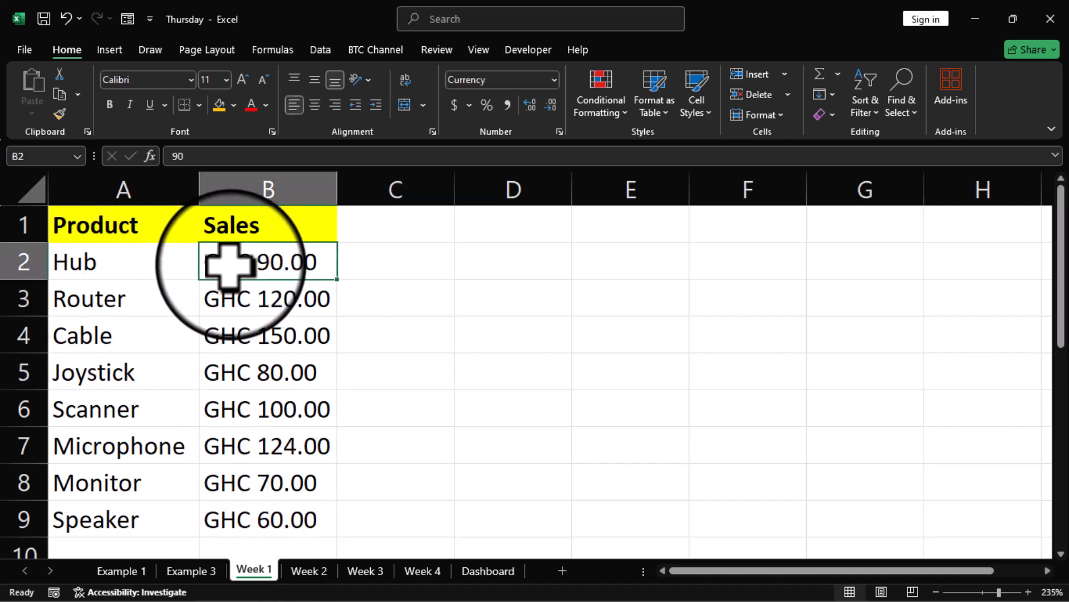
key(Left)
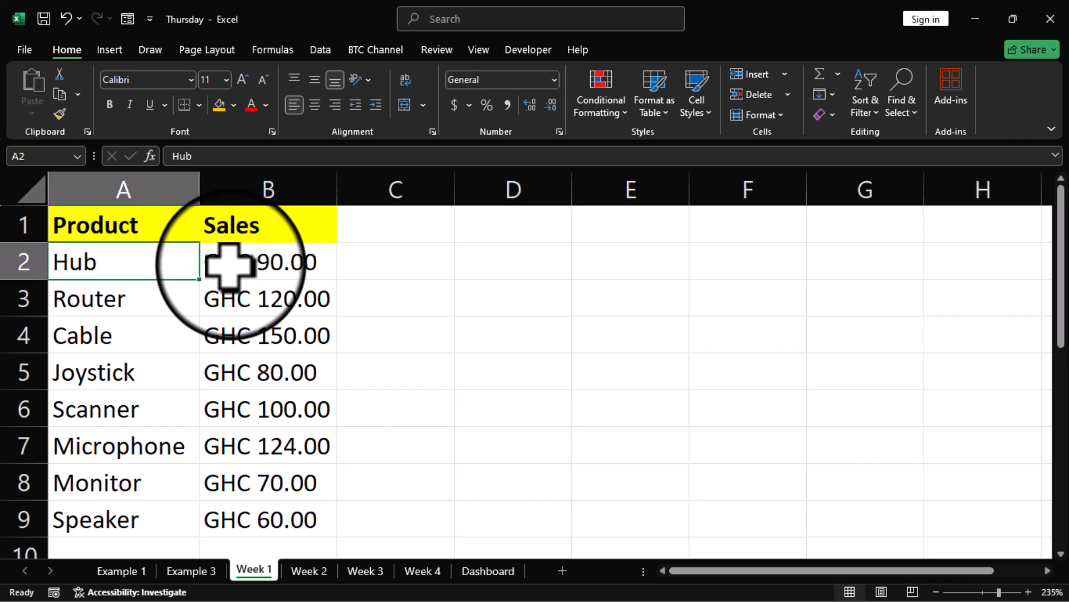
click(228, 264)
text(145)
key(Return)
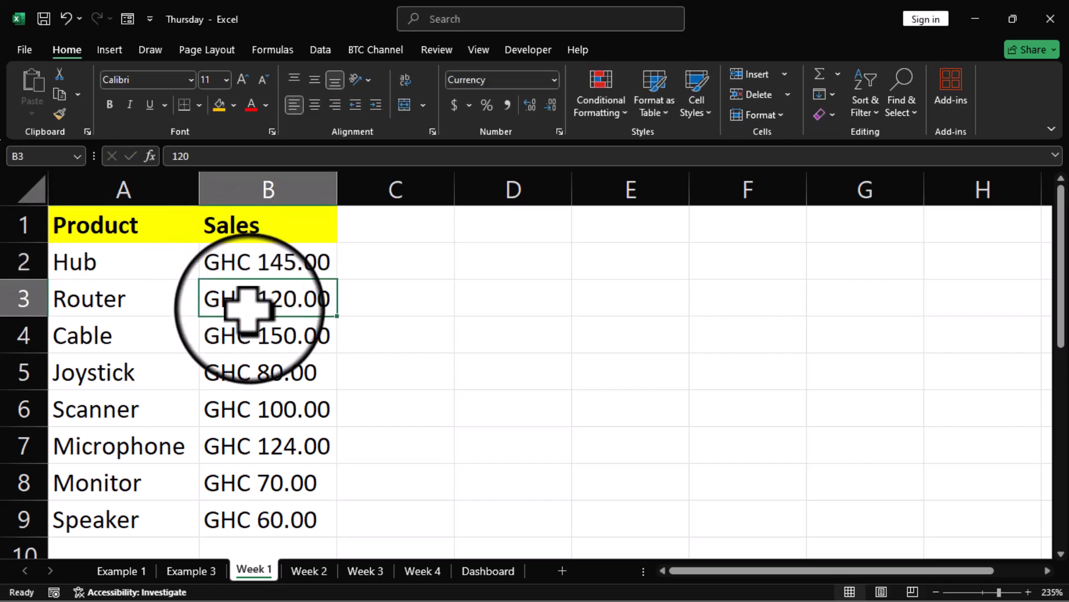
Step: Set Joystick to 300 and Monitor to 450, then view the updated Dashboard totals
click(249, 371)
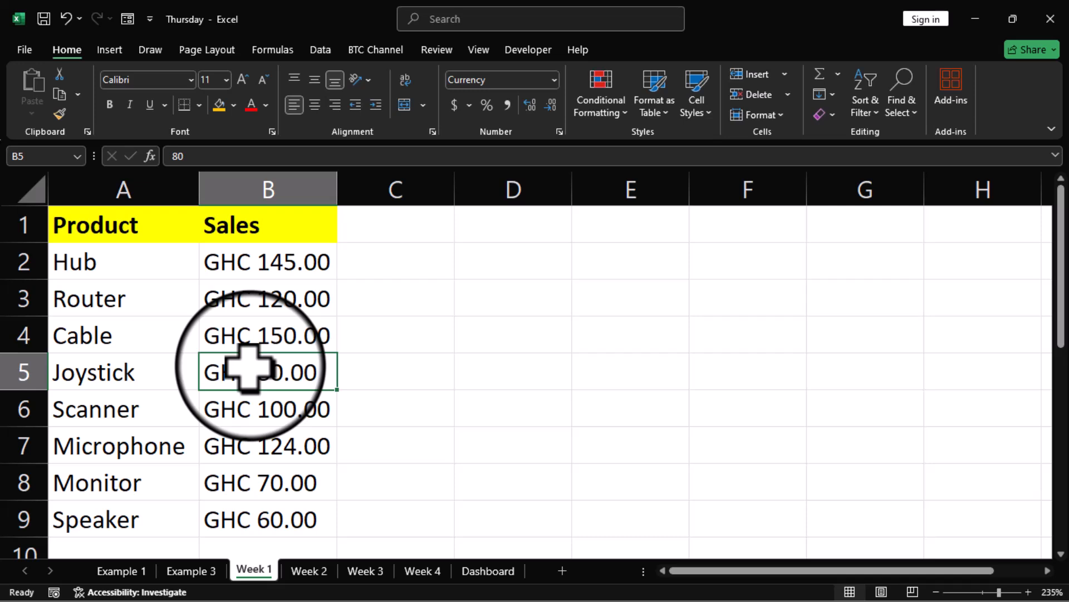
text(300)
key(Return)
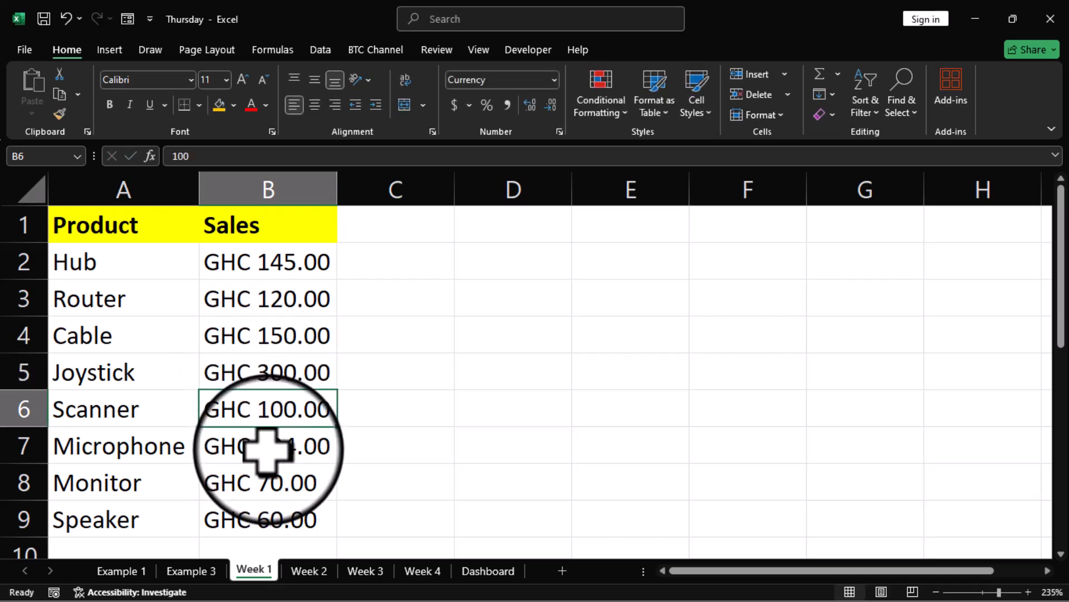
click(276, 479)
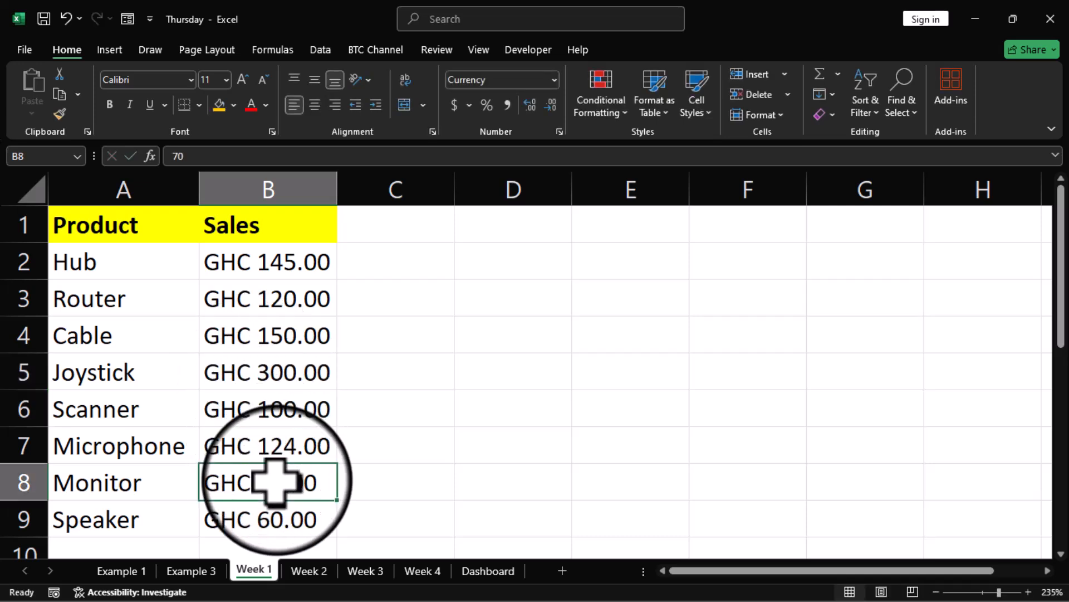
text(450)
key(Return)
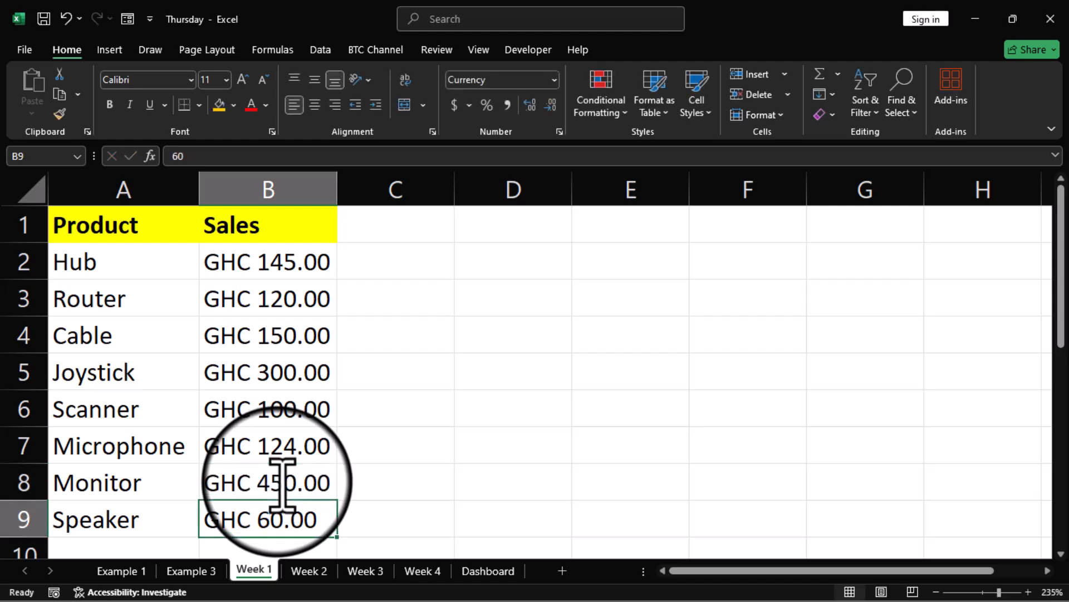
click(487, 571)
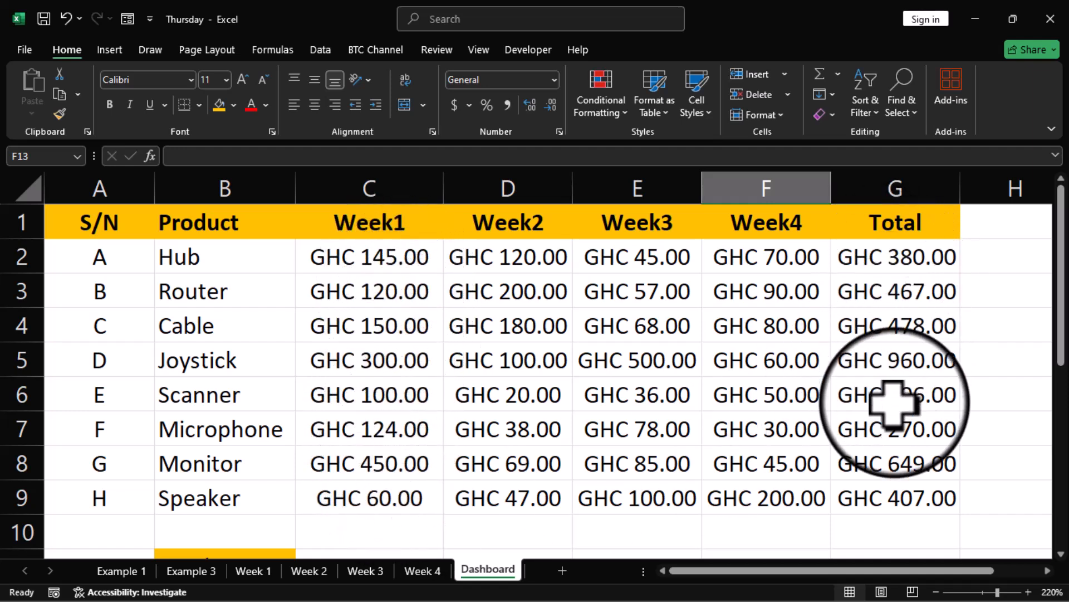
scroll(882, 470, down, 2)
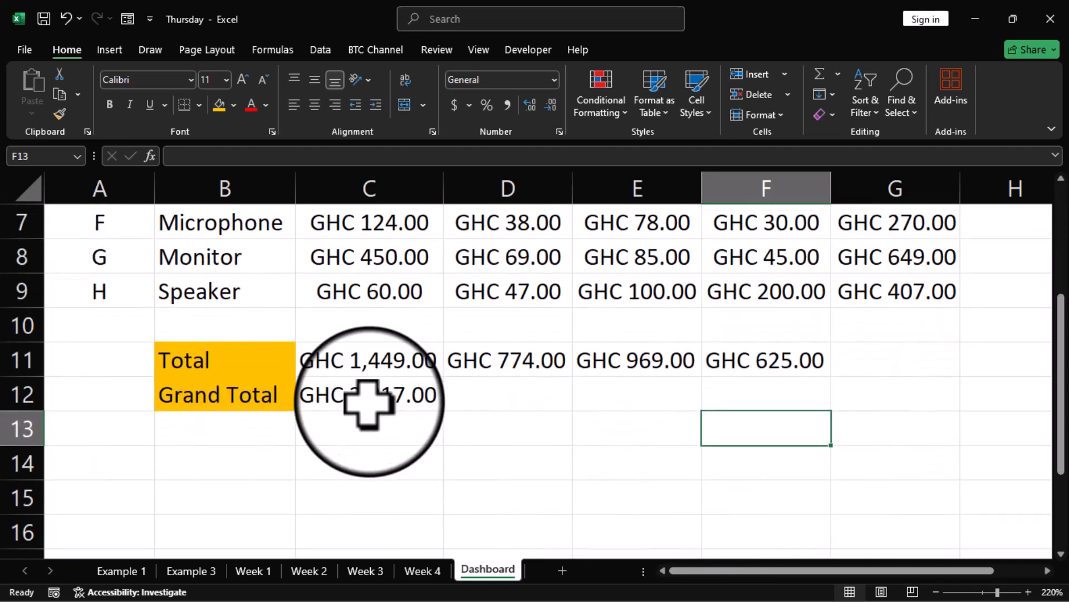
Step: On the Week 4 sheet, set Hub to 500, Scanner to 600 and Monitor to 582
click(415, 571)
click(270, 261)
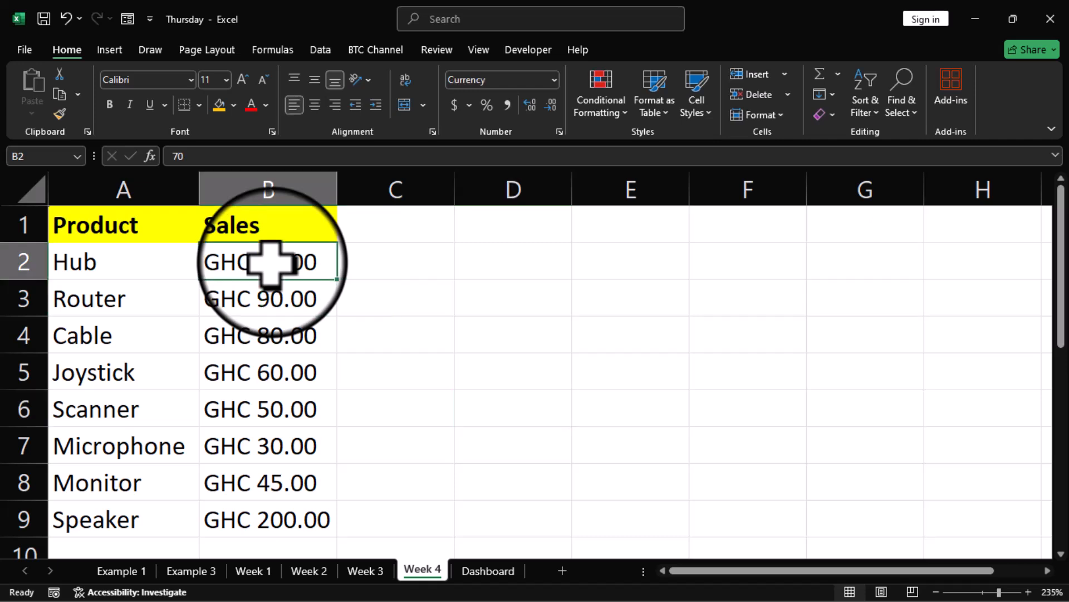
text(500)
key(Return)
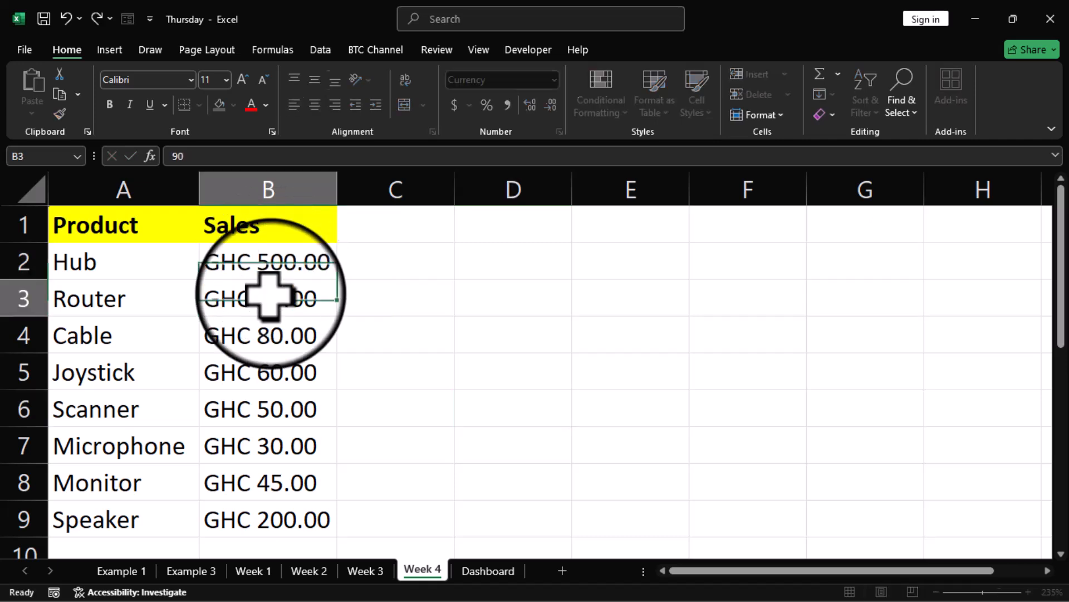
click(256, 418)
text(6)
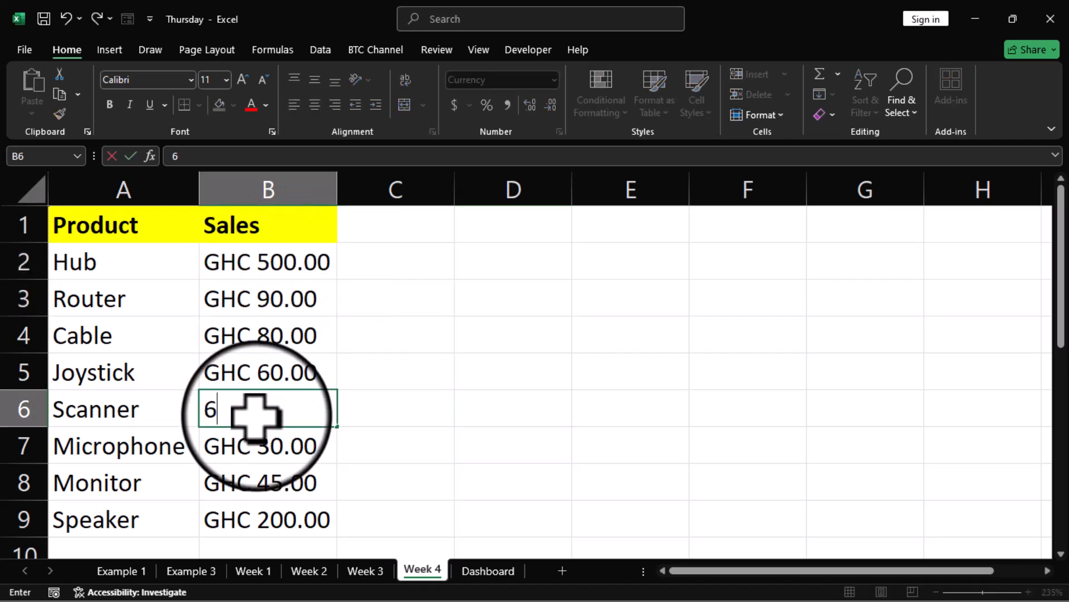
key(Return)
click(246, 482)
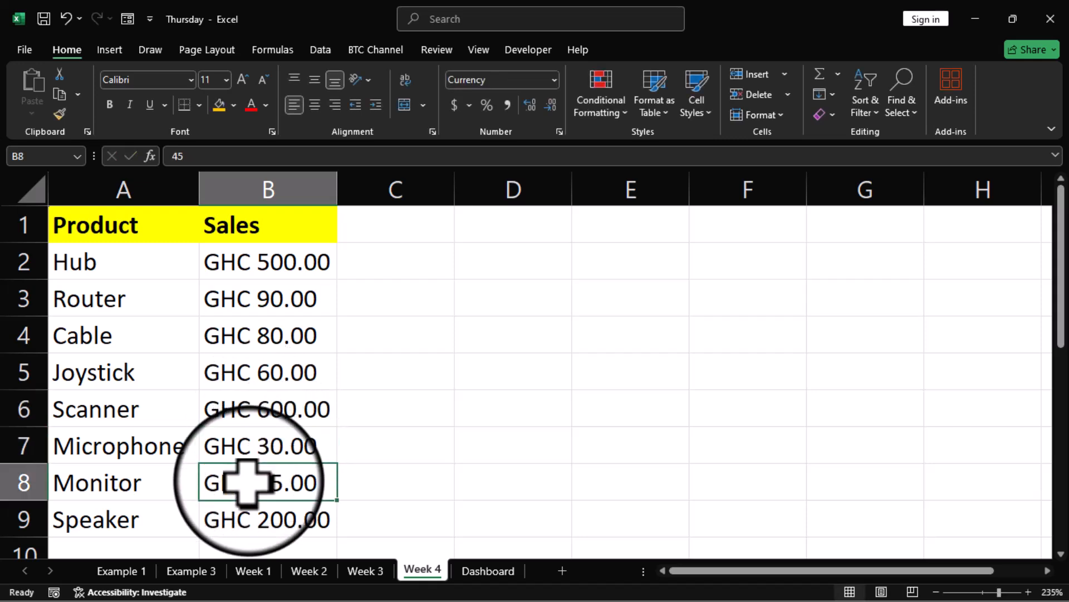
text(582)
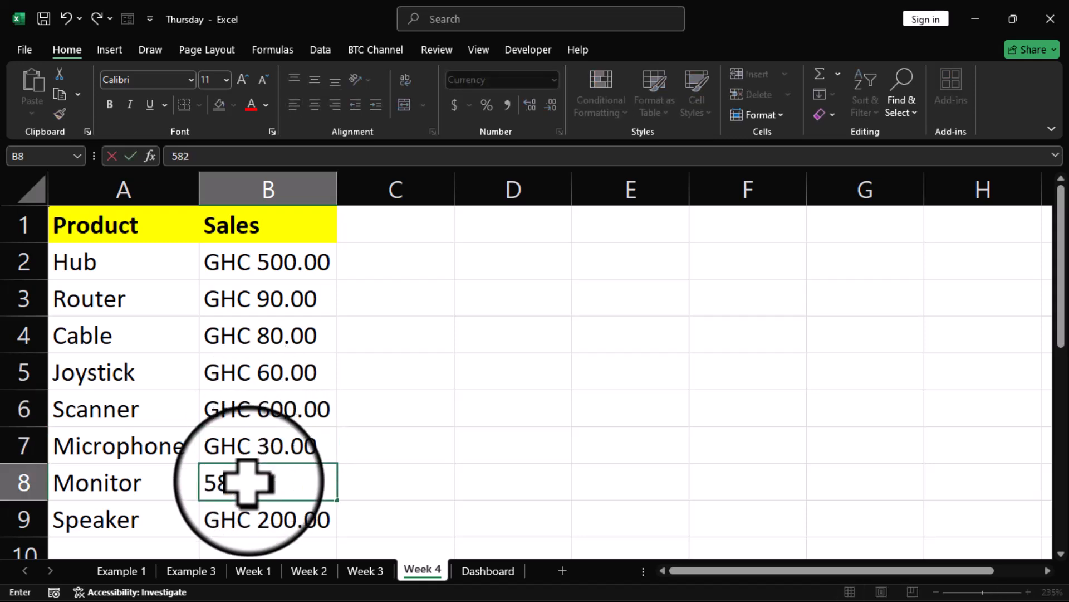
key(Return)
Step: Autofit the Dashboard's Total column G so Monitor's GHC 1,186.00 displays
click(478, 570)
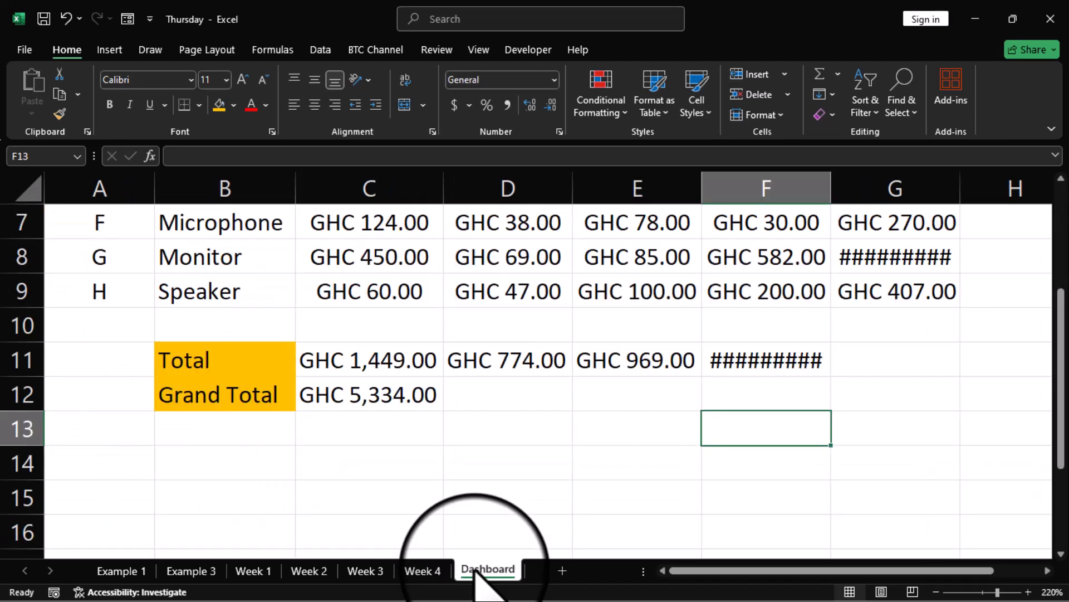
scroll(836, 409, up, 2)
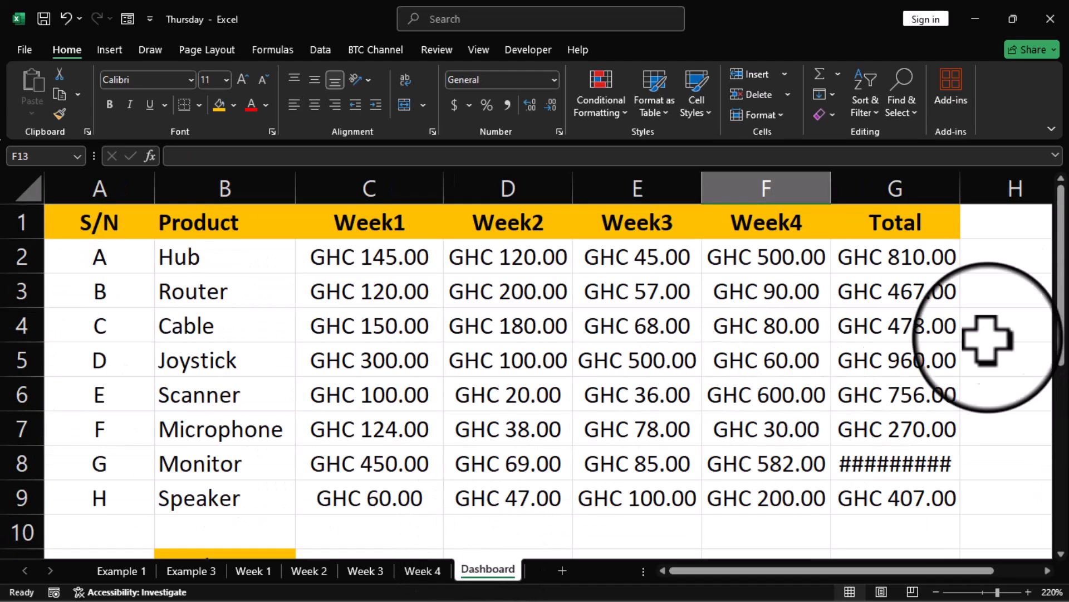
double_click(961, 189)
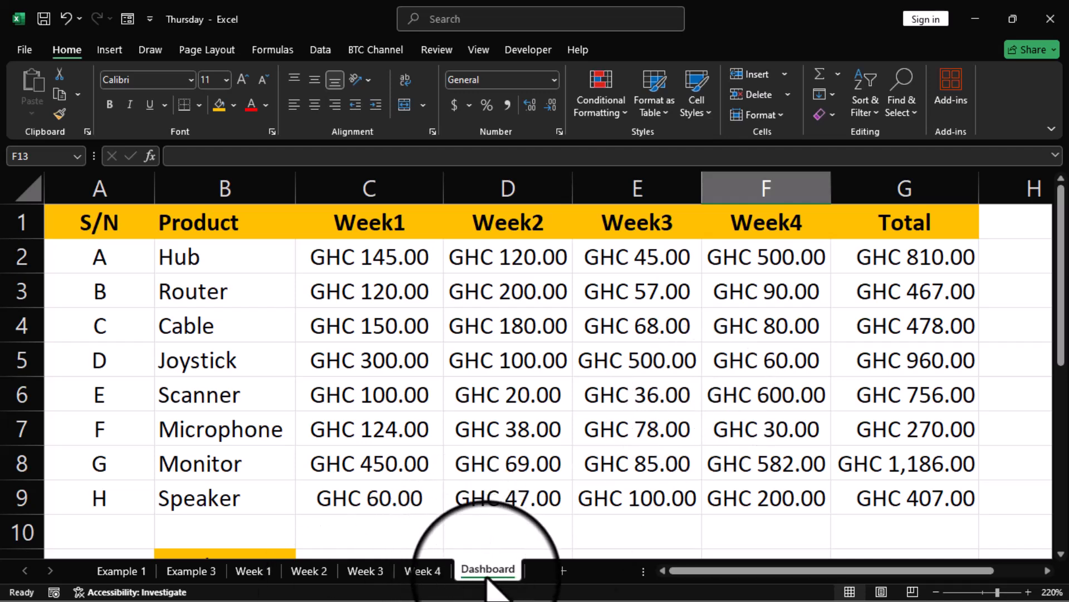
Step: Review the Week 1–4 sheets, then autofit Dashboard column F to show the GHC 2,142.00 total
click(253, 571)
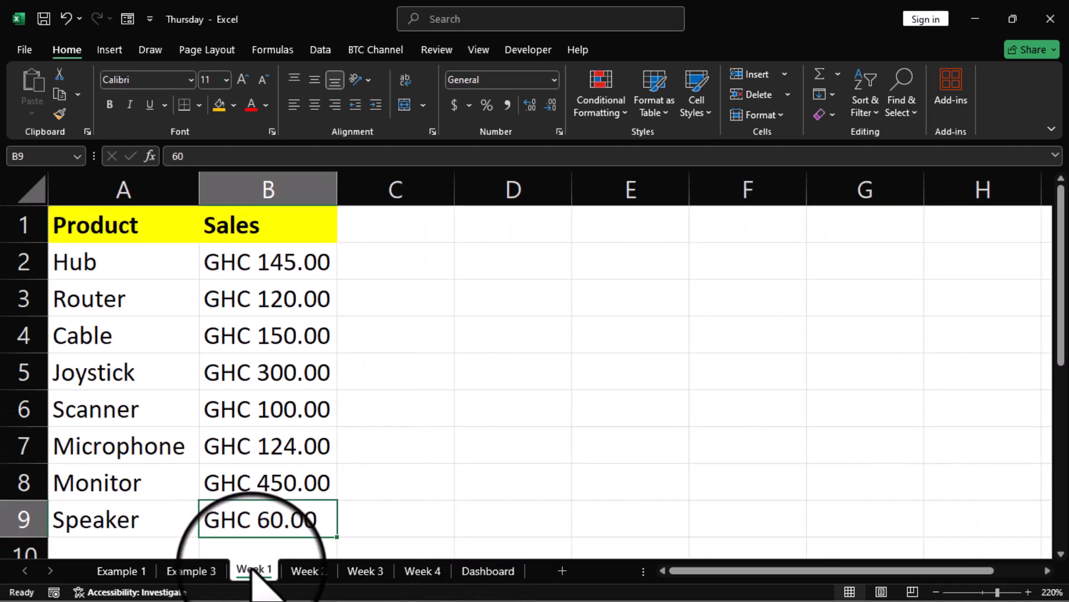
click(310, 571)
click(365, 570)
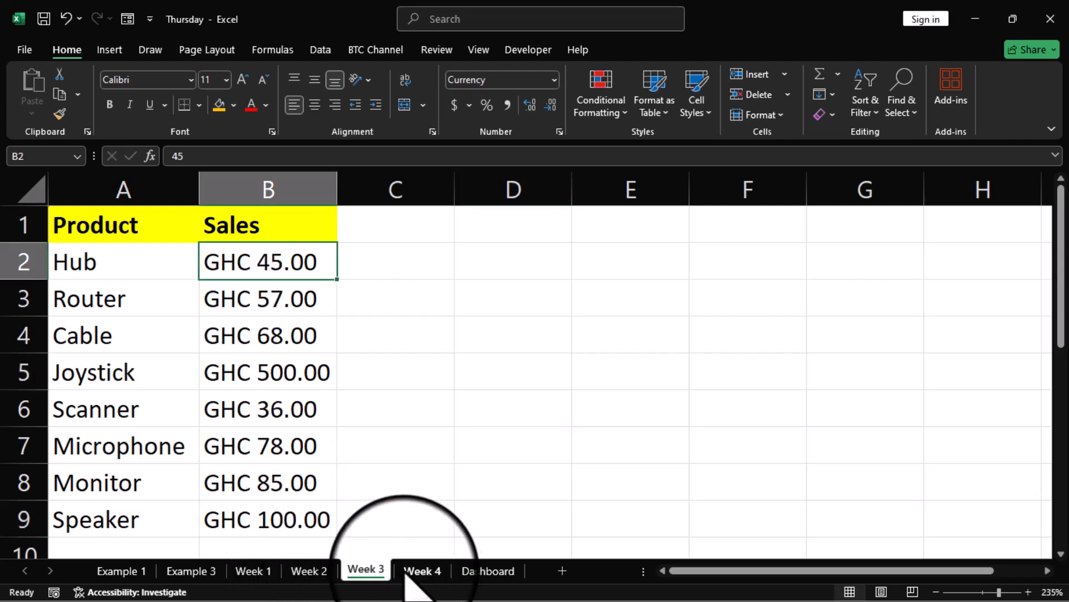
click(422, 570)
click(488, 570)
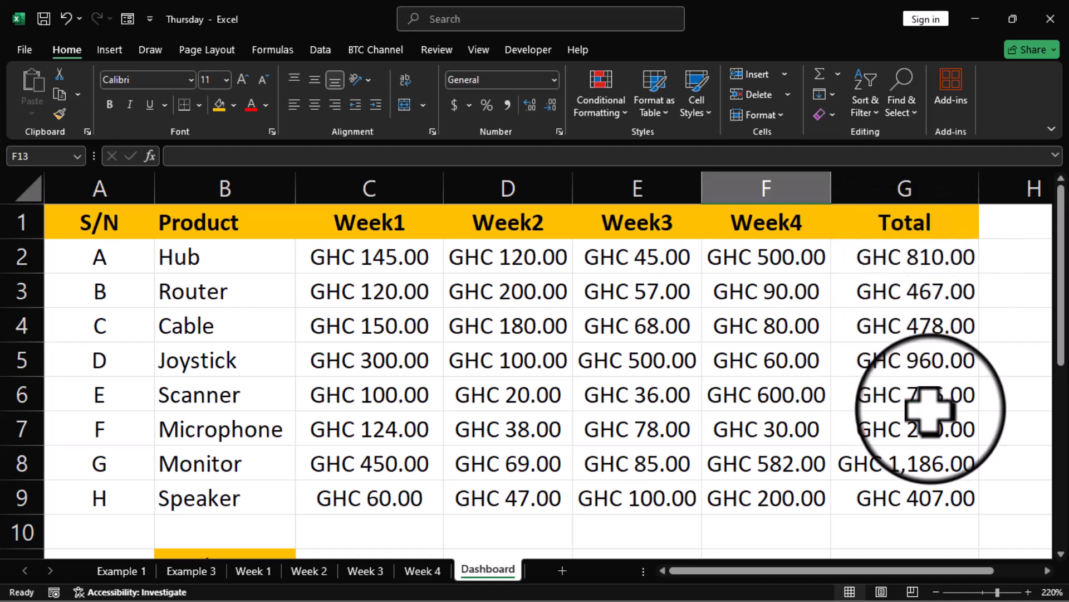
scroll(927, 426, down, 1)
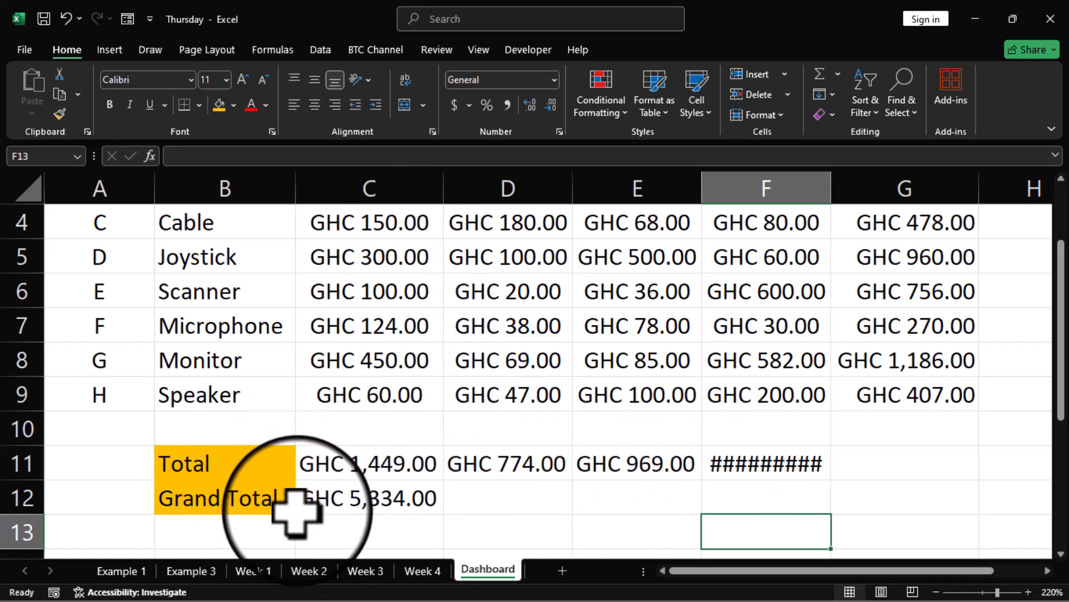
double_click(831, 189)
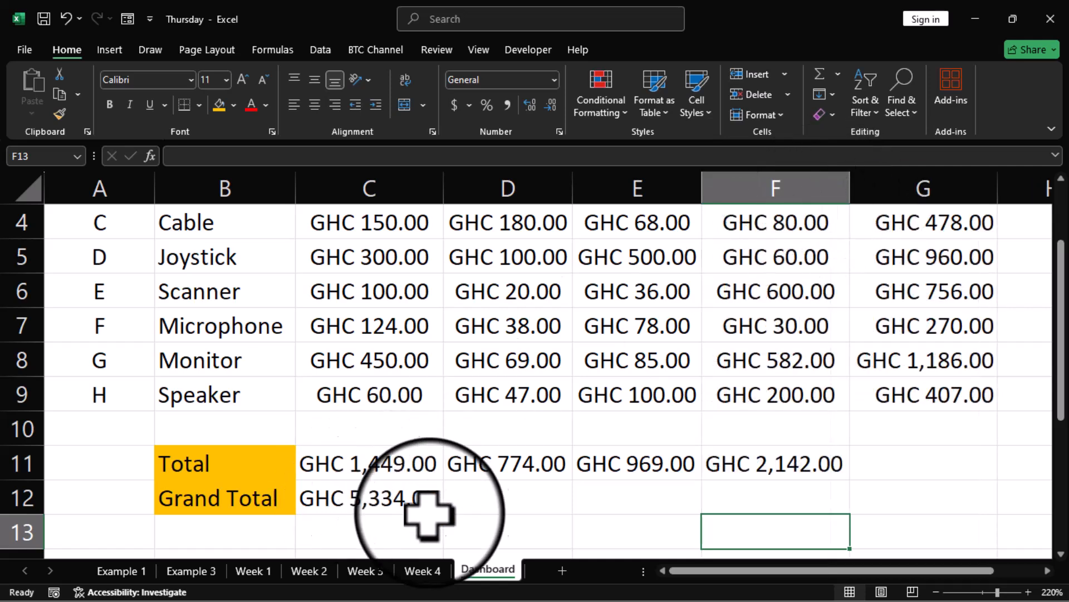
scroll(420, 513, up, 1)
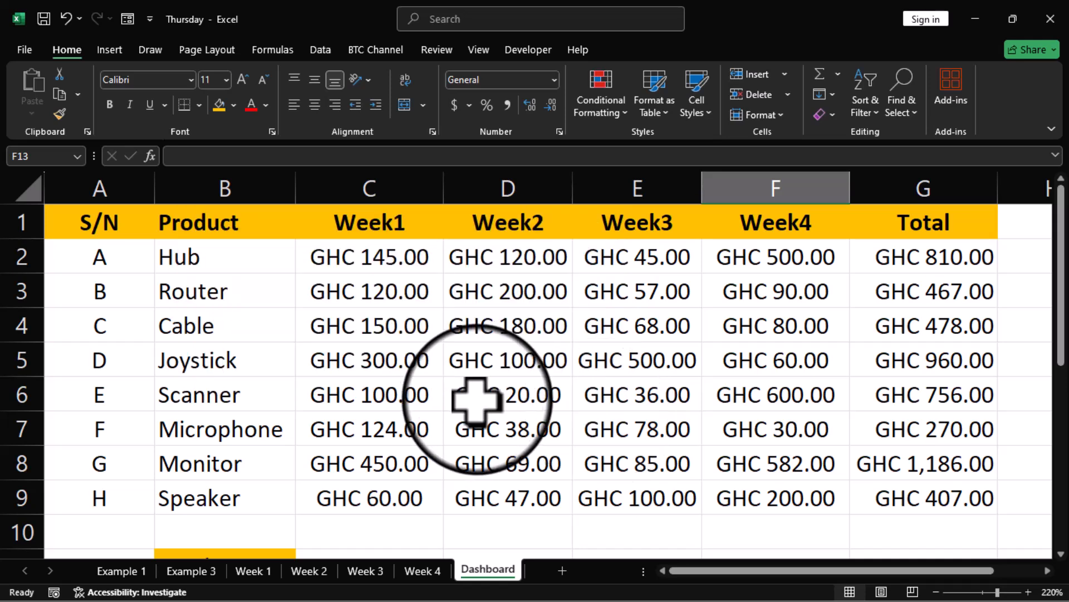
Step: Protect the Dashboard sheet with a password and confirm the password
right_click(496, 571)
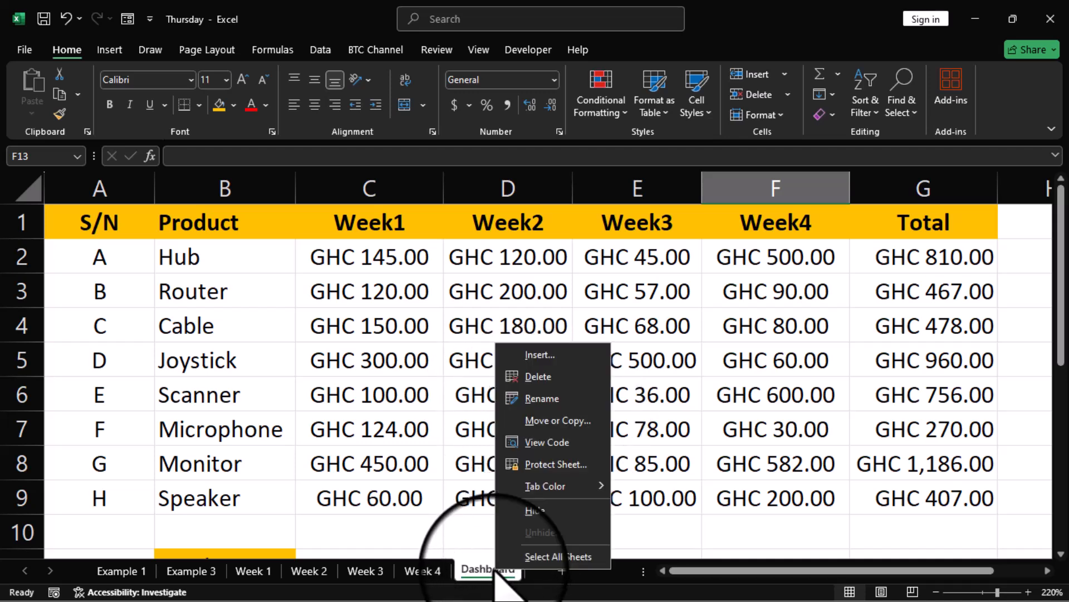
click(554, 464)
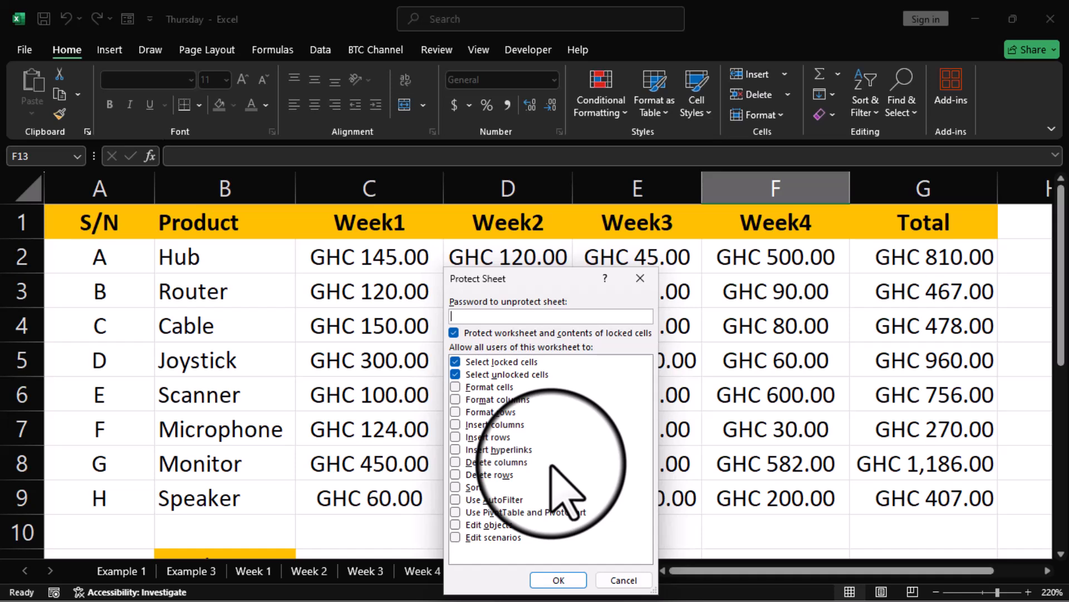
drag(519, 282, 594, 251)
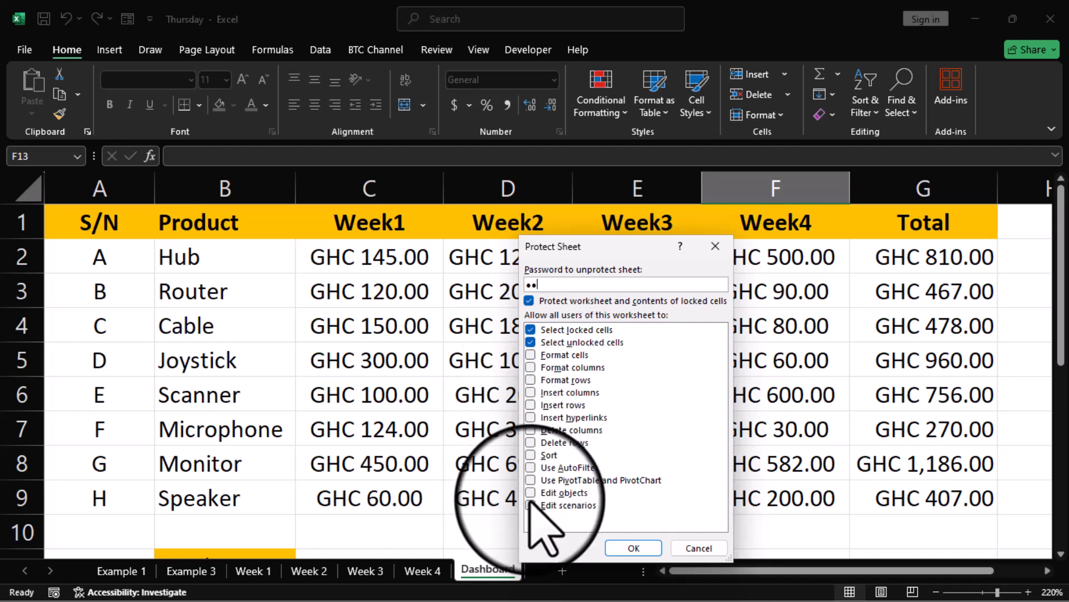
click(633, 548)
click(582, 501)
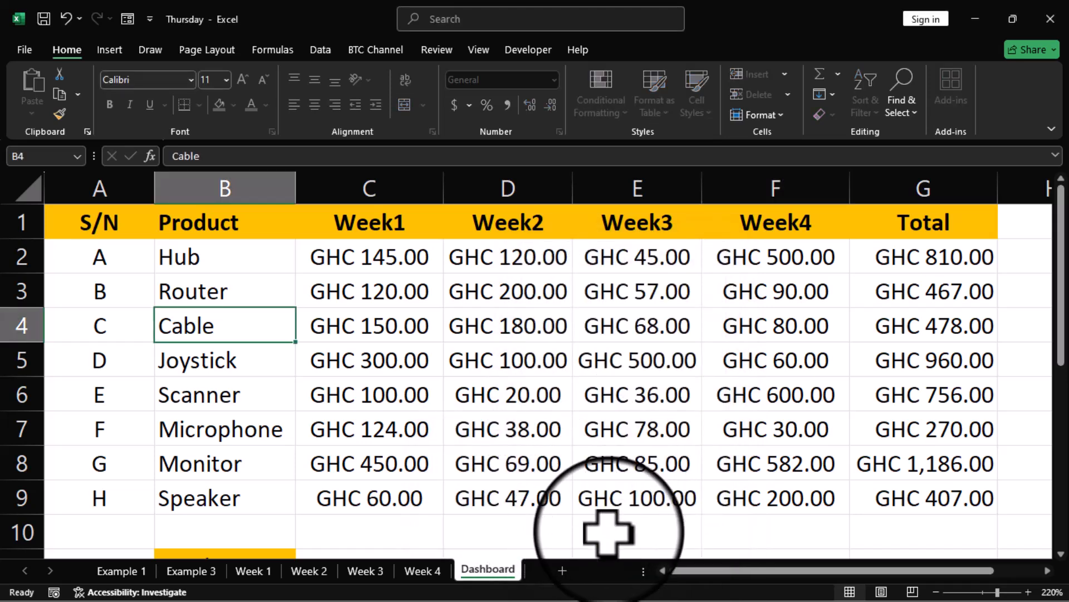
Step: Confirm editing the Cable cell is blocked, then unprotect the Dashboard by entering its password
double_click(233, 332)
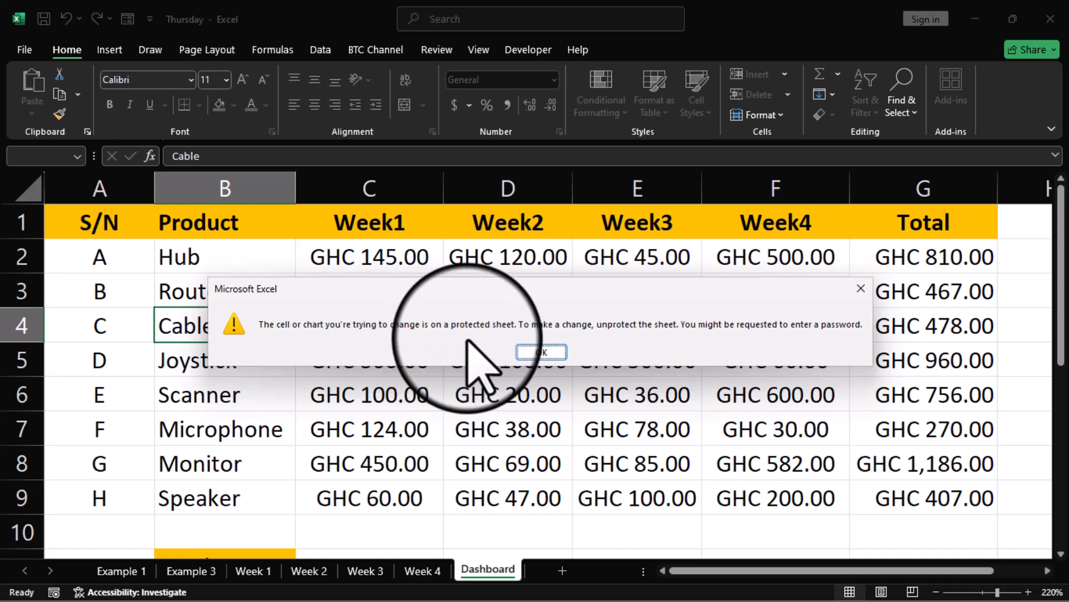
click(551, 351)
right_click(482, 572)
click(543, 468)
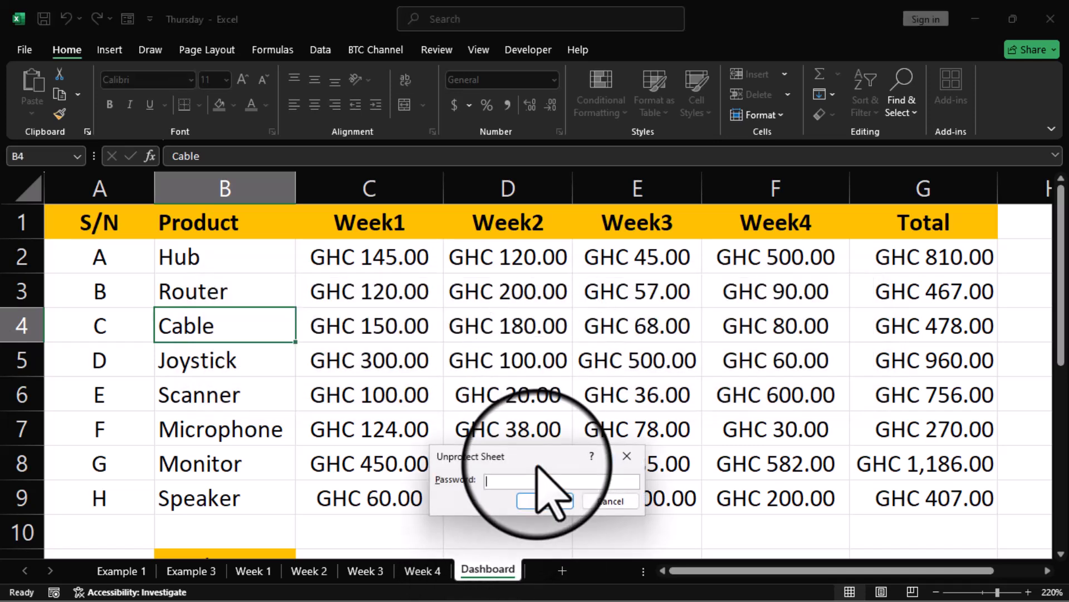
text(123)
click(545, 501)
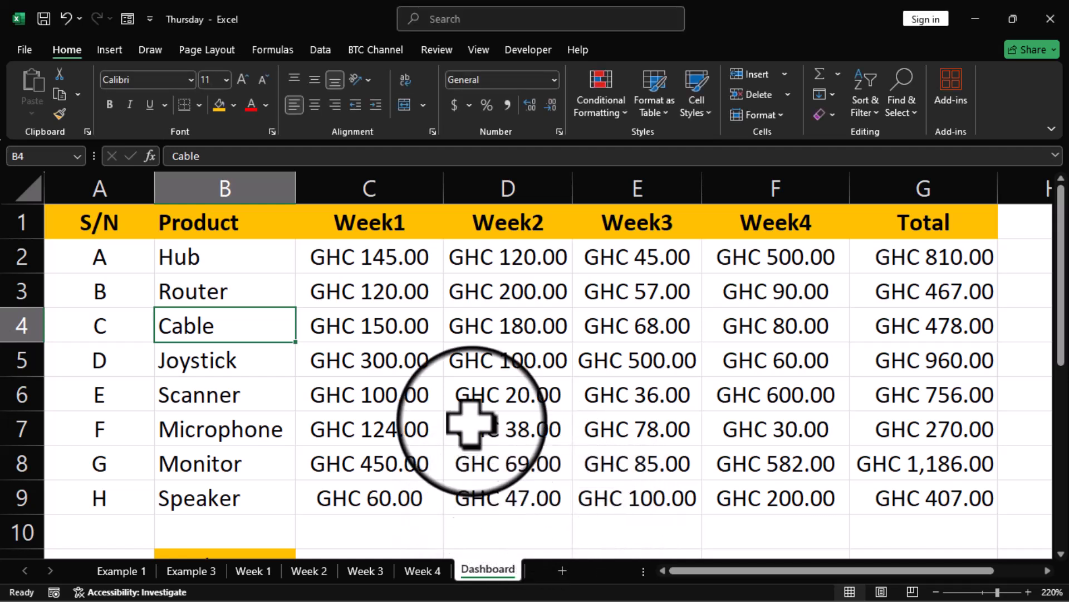